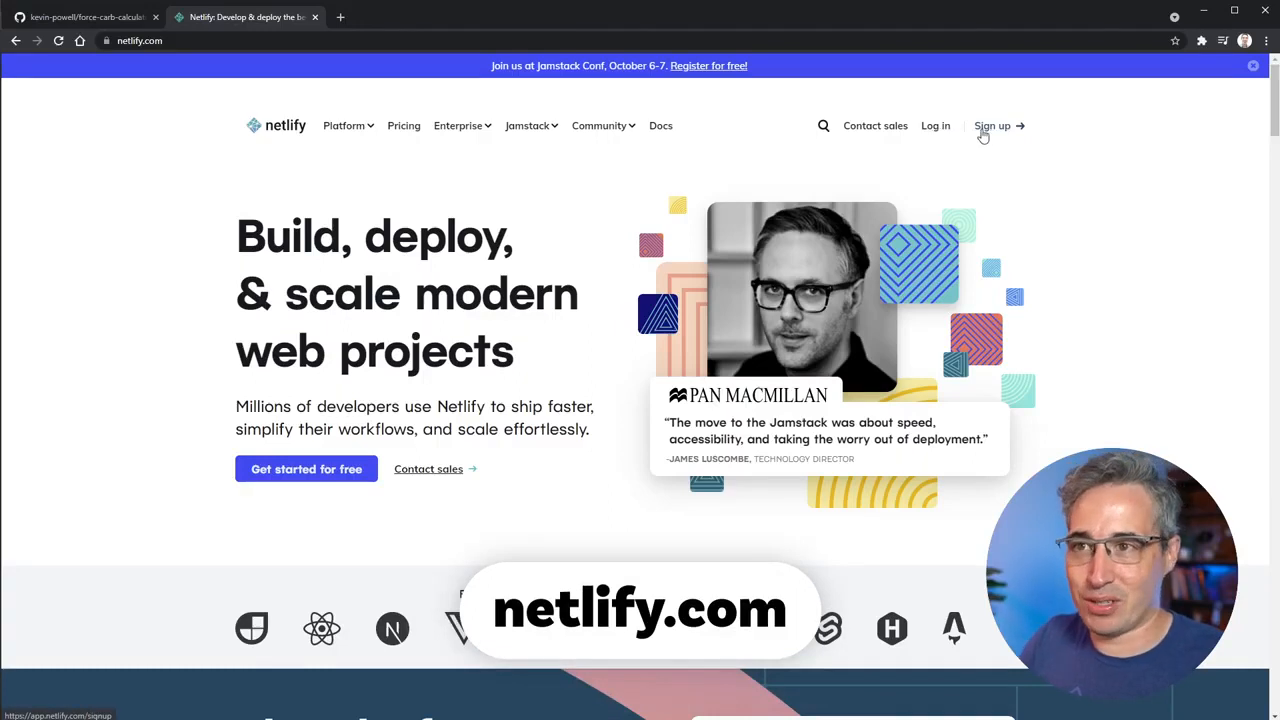
- Log in to Netlify and start a new site from Git with GitHub as the provider
click(937, 128)
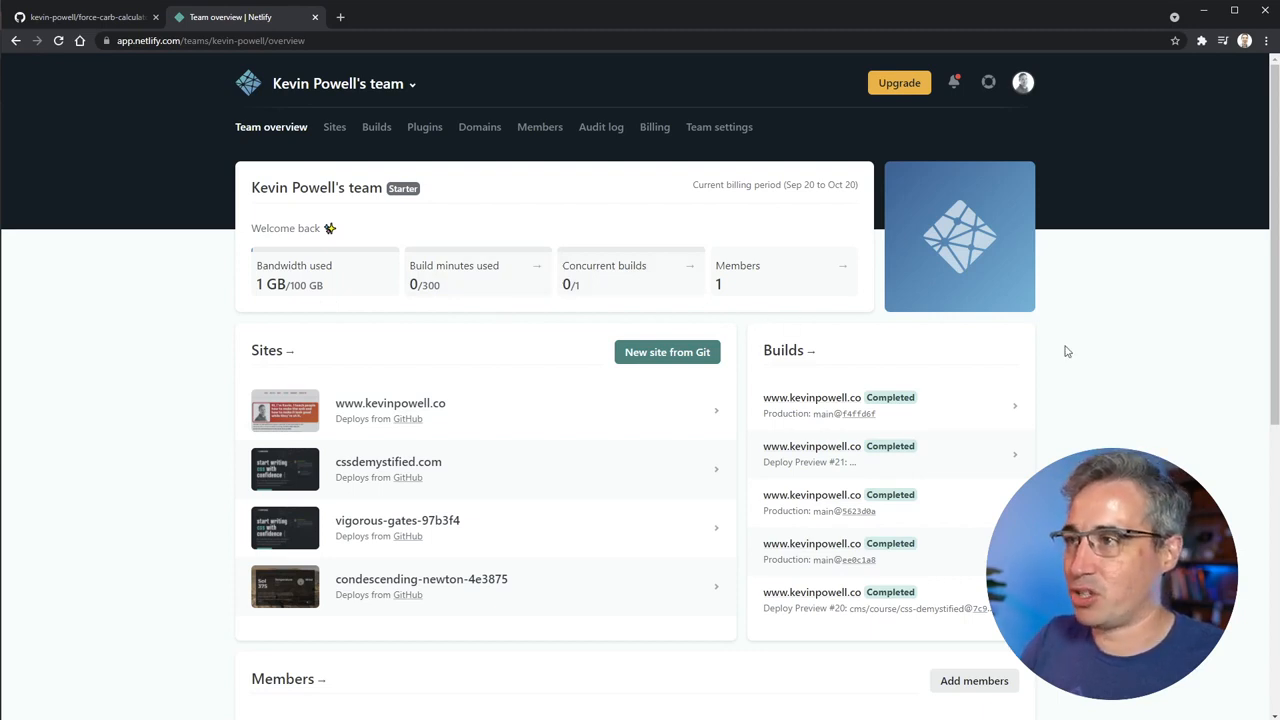
click(664, 352)
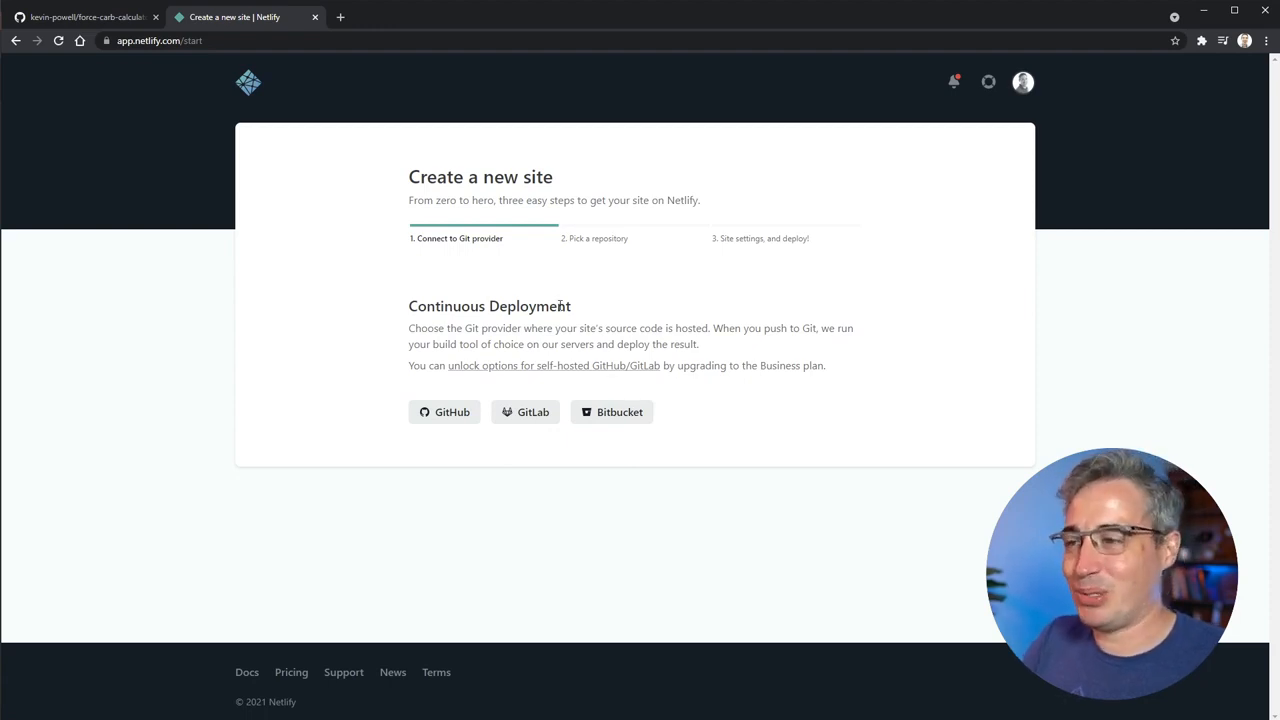
click(466, 422)
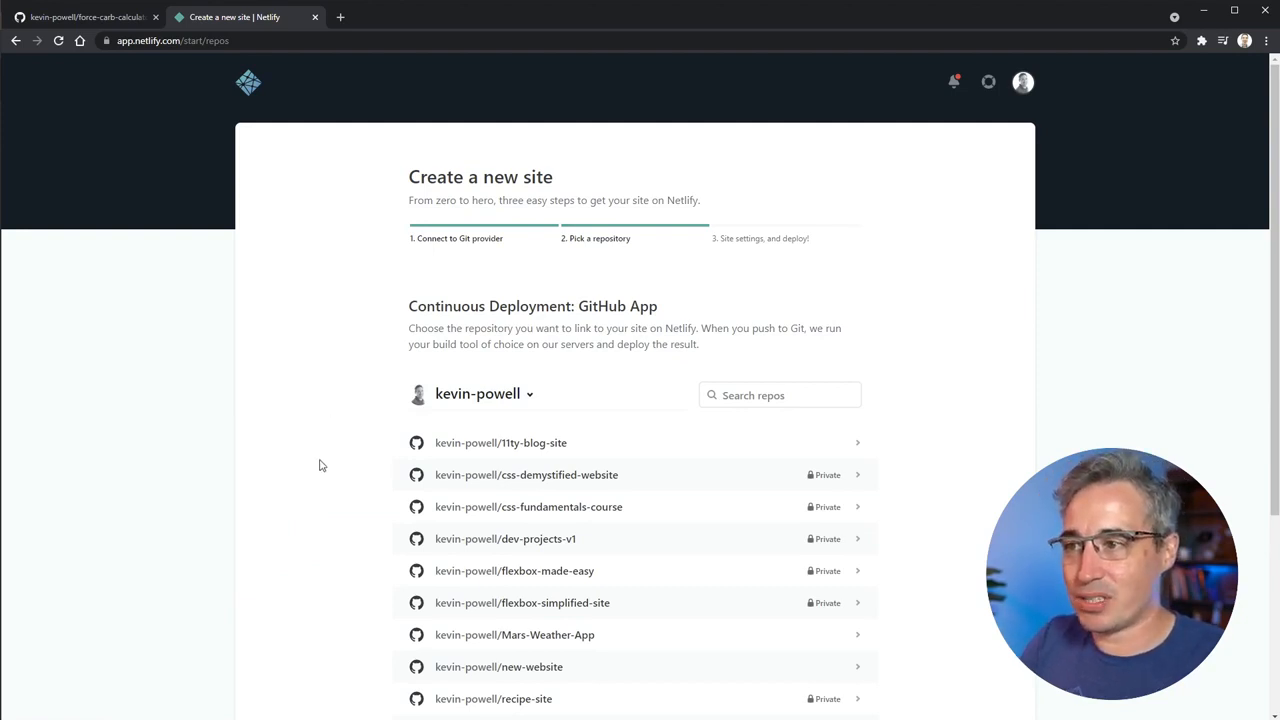
- Open the Netlify app's configuration on GitHub from the repository list and confirm access with the account password
scroll(531, 400, down, 2)
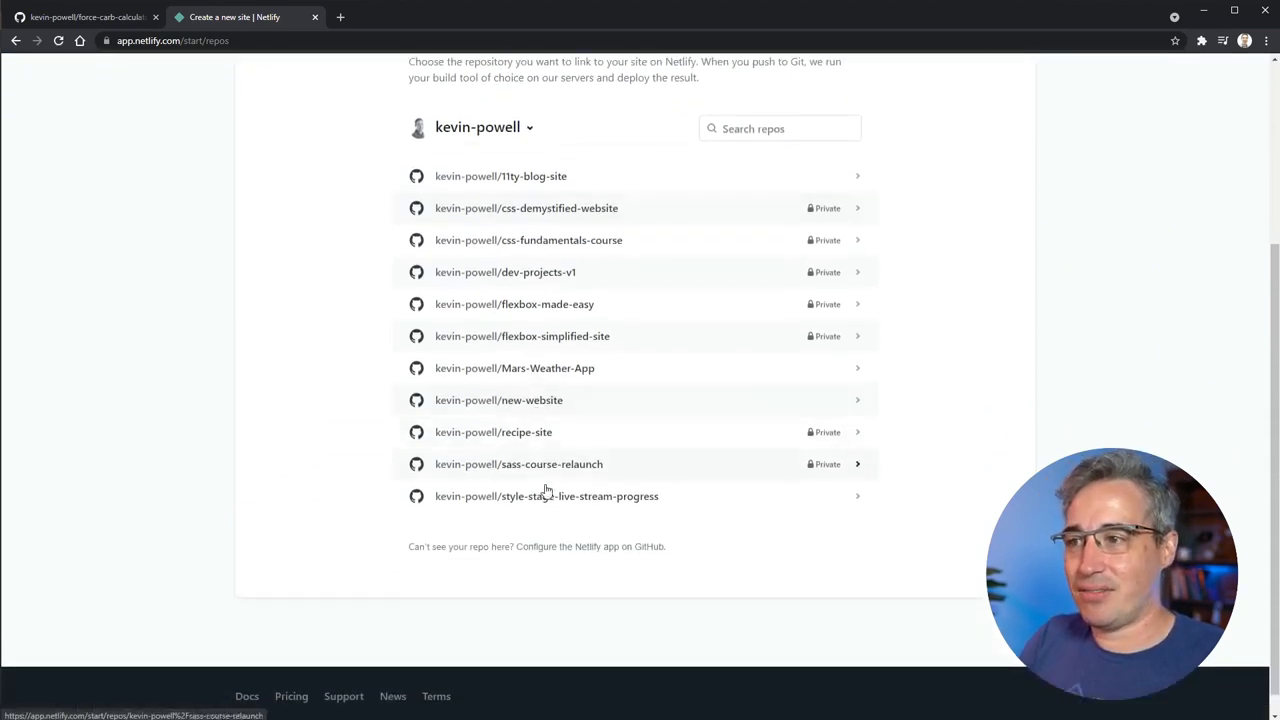
scroll(965, 370, up, 1)
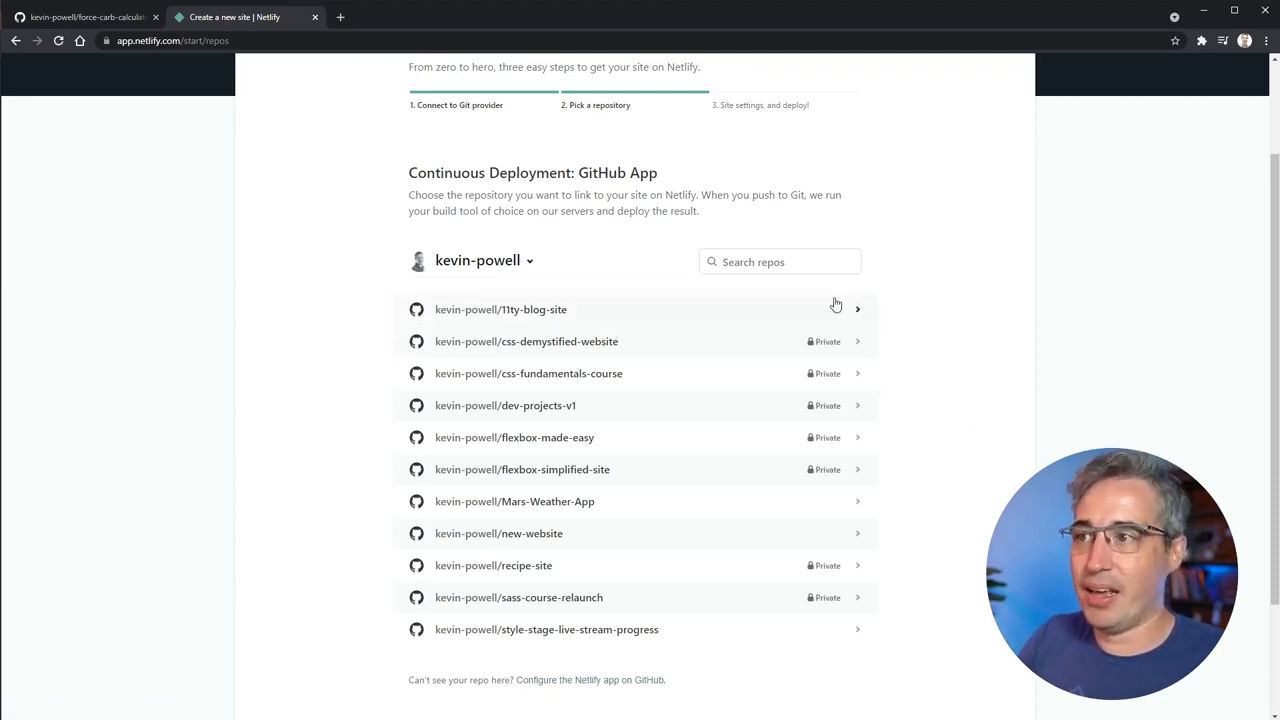
scroll(917, 303, down, 1)
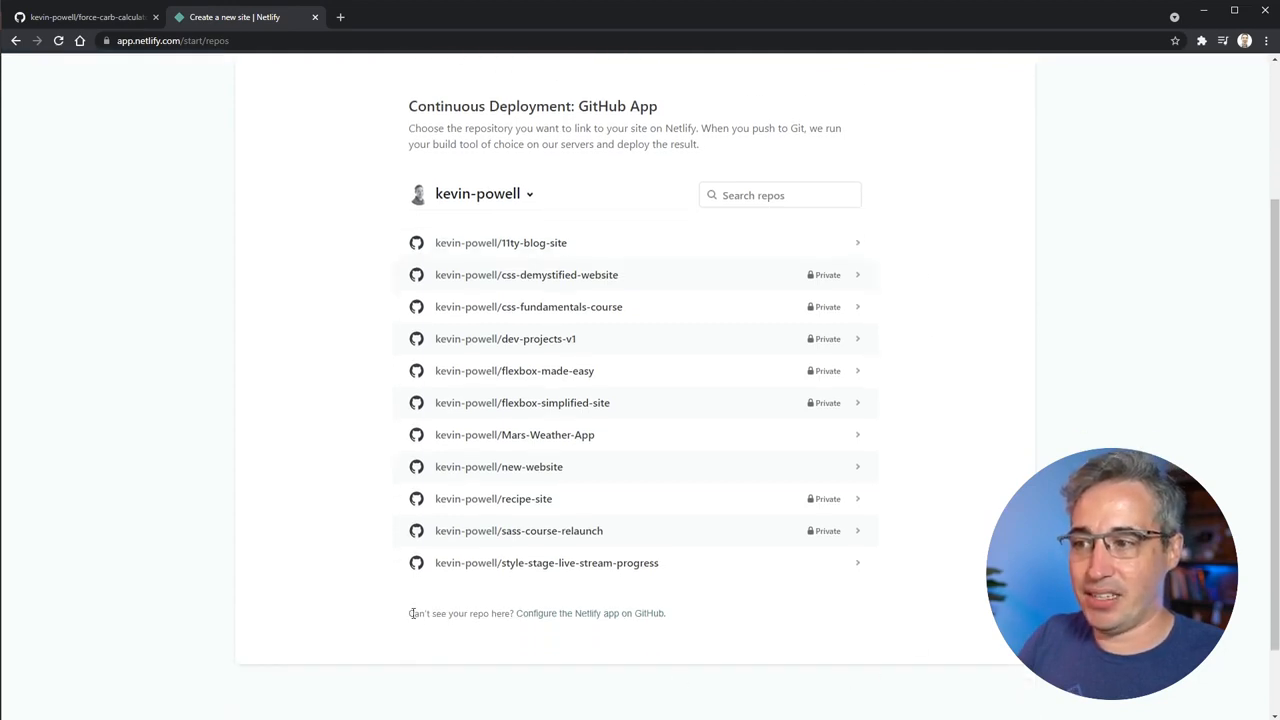
drag(411, 613, 501, 618)
scroll(553, 610, down, 1)
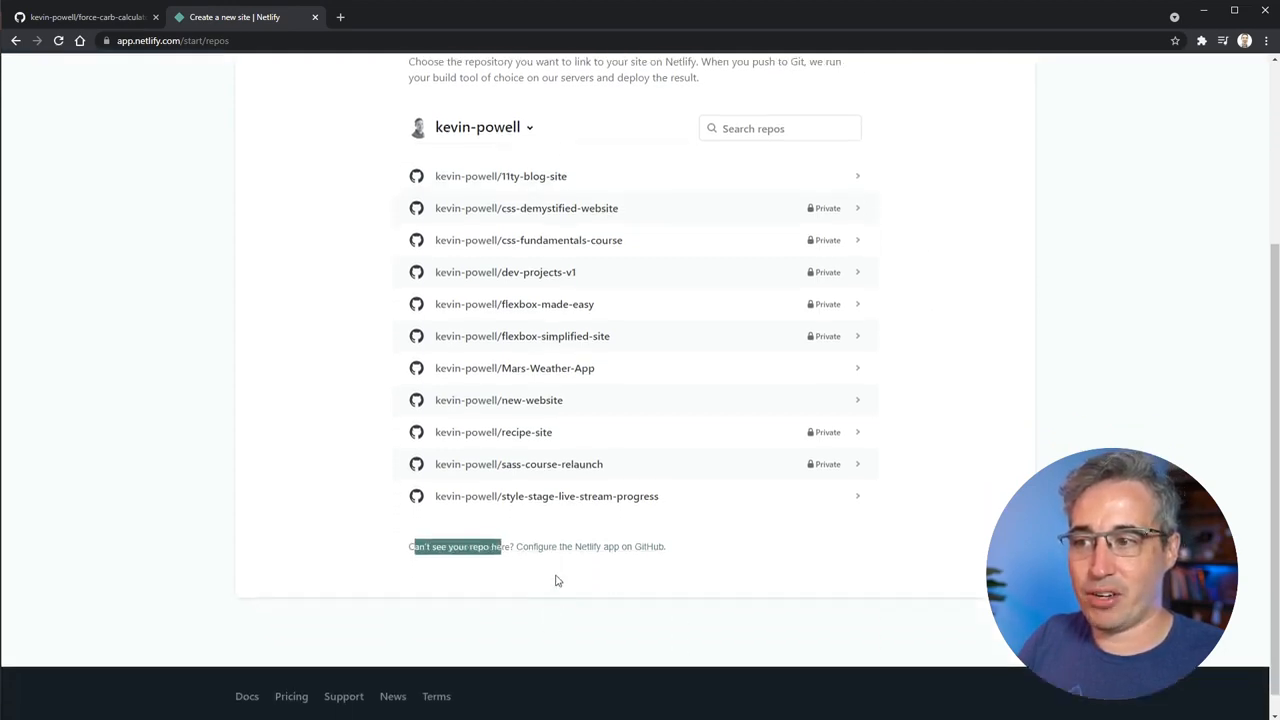
click(606, 556)
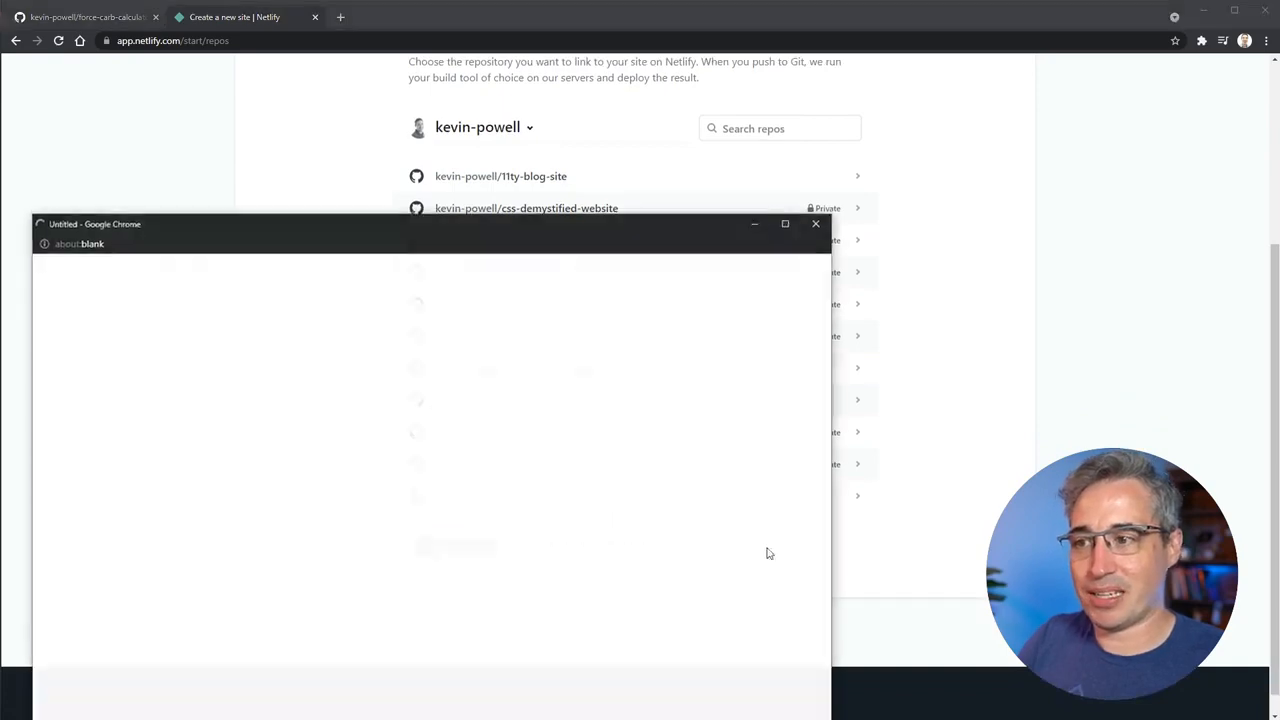
click(413, 450)
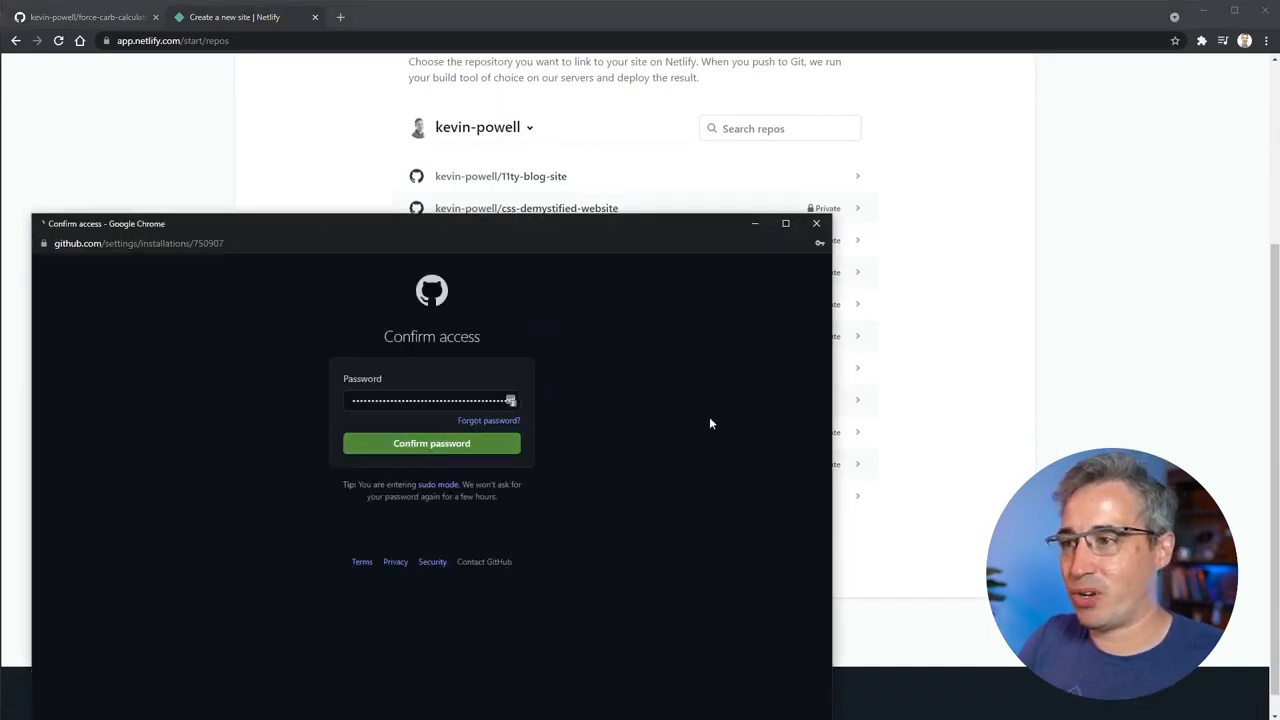
drag(546, 236, 631, 104)
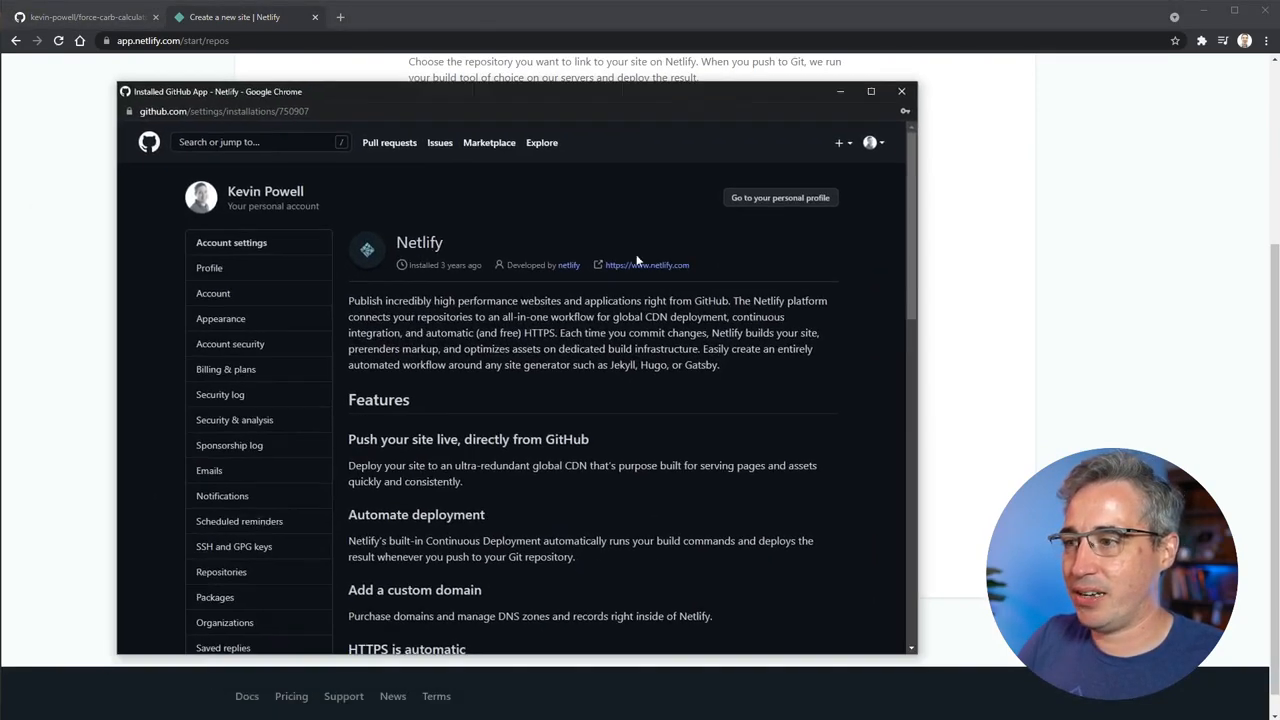
- Add the force-carb-calculator repository to the Netlify app's selected repositories and save the repository access
scroll(640, 300, down, 9)
scroll(652, 350, down, 1)
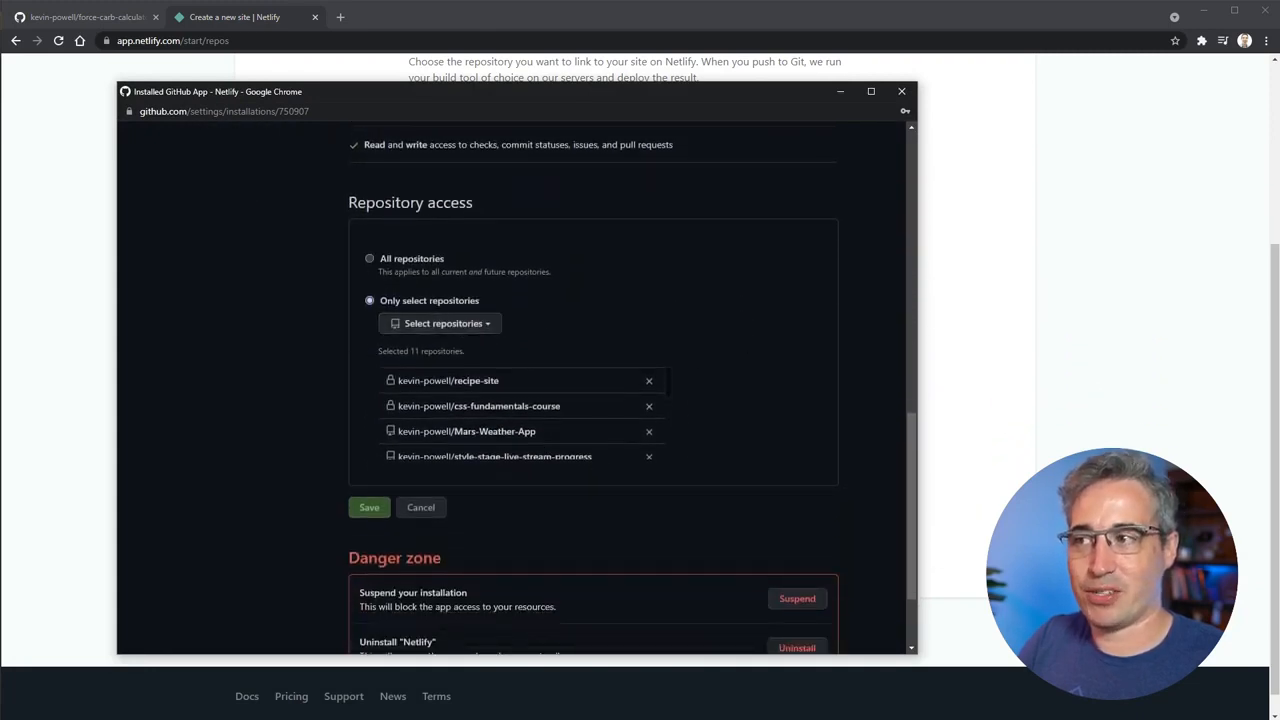
click(452, 326)
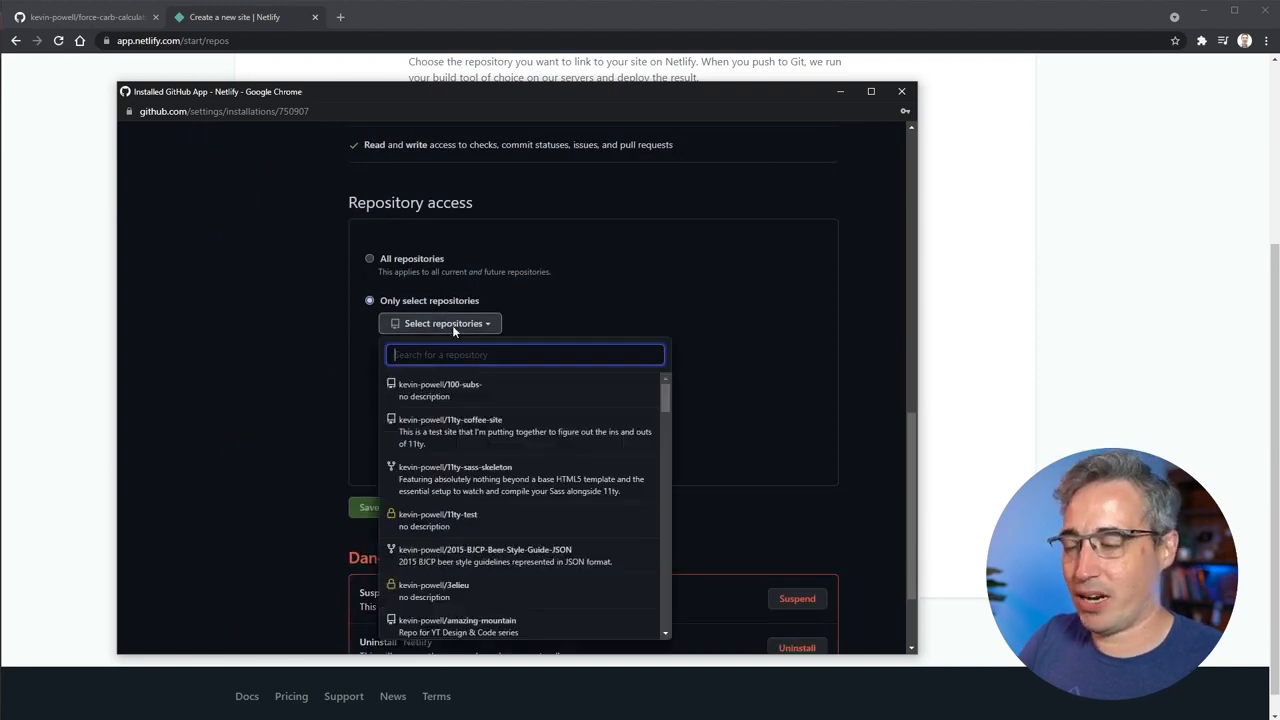
text(force)
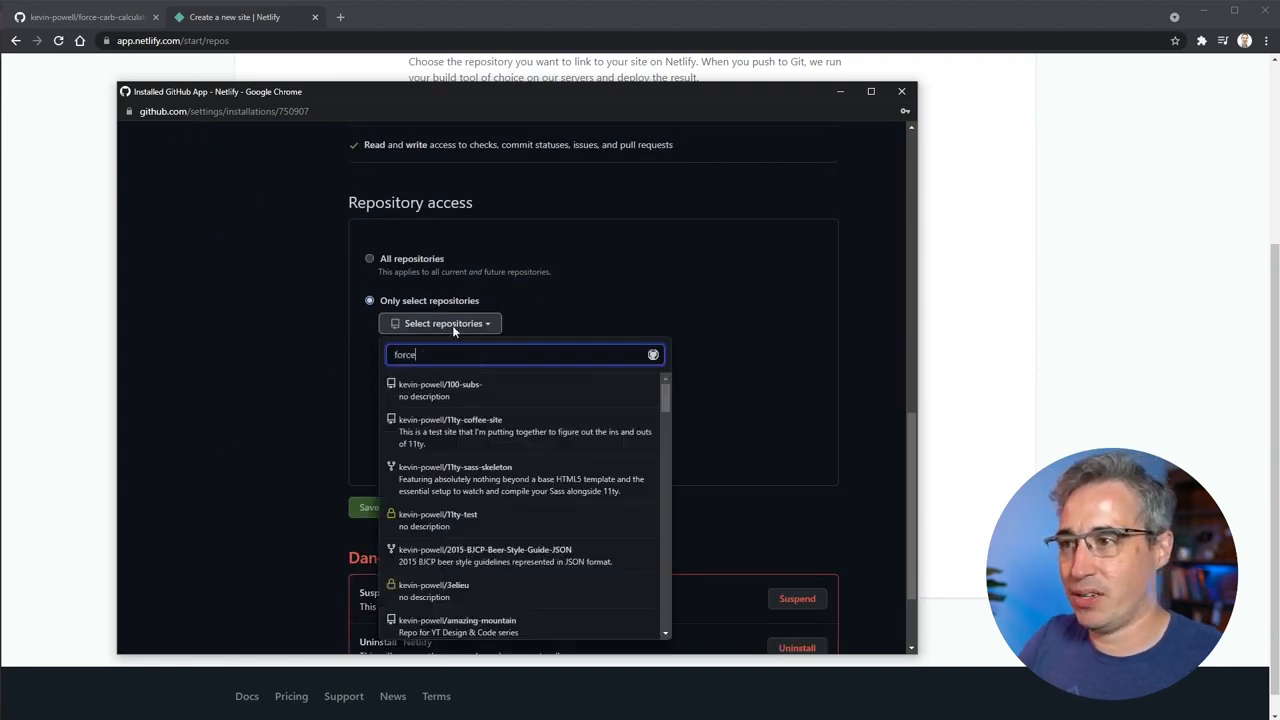
click(459, 386)
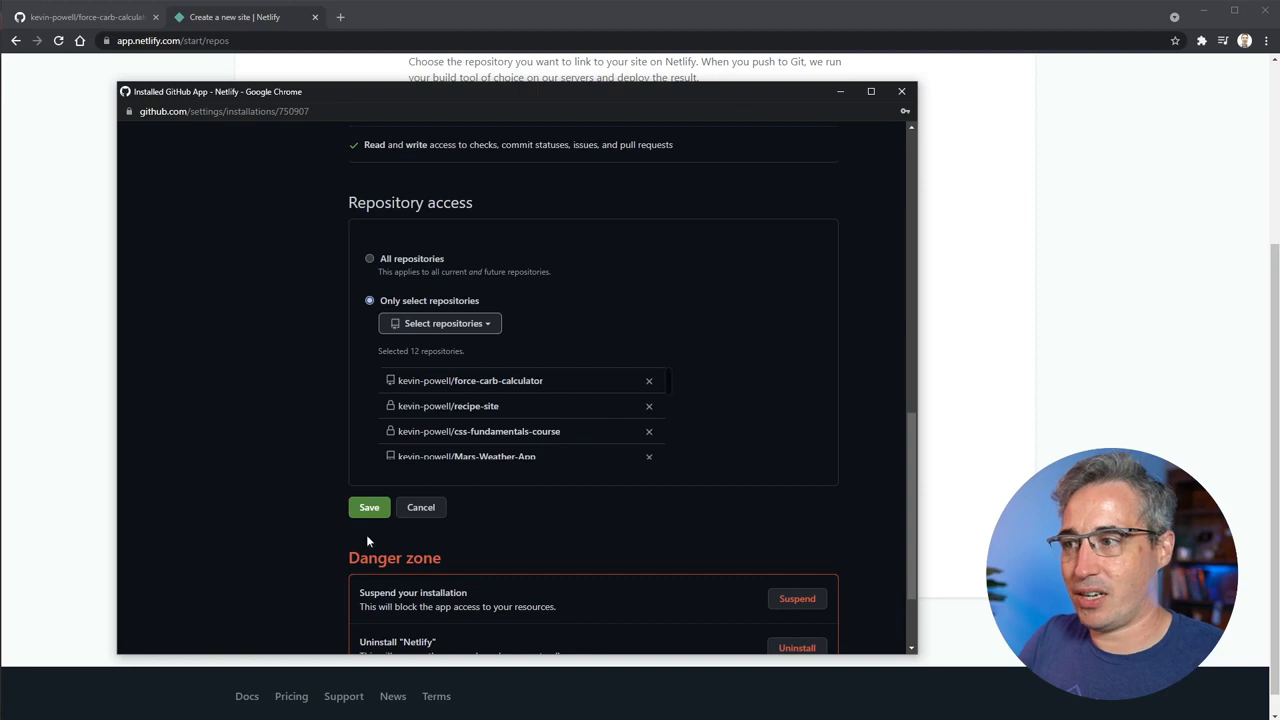
click(369, 507)
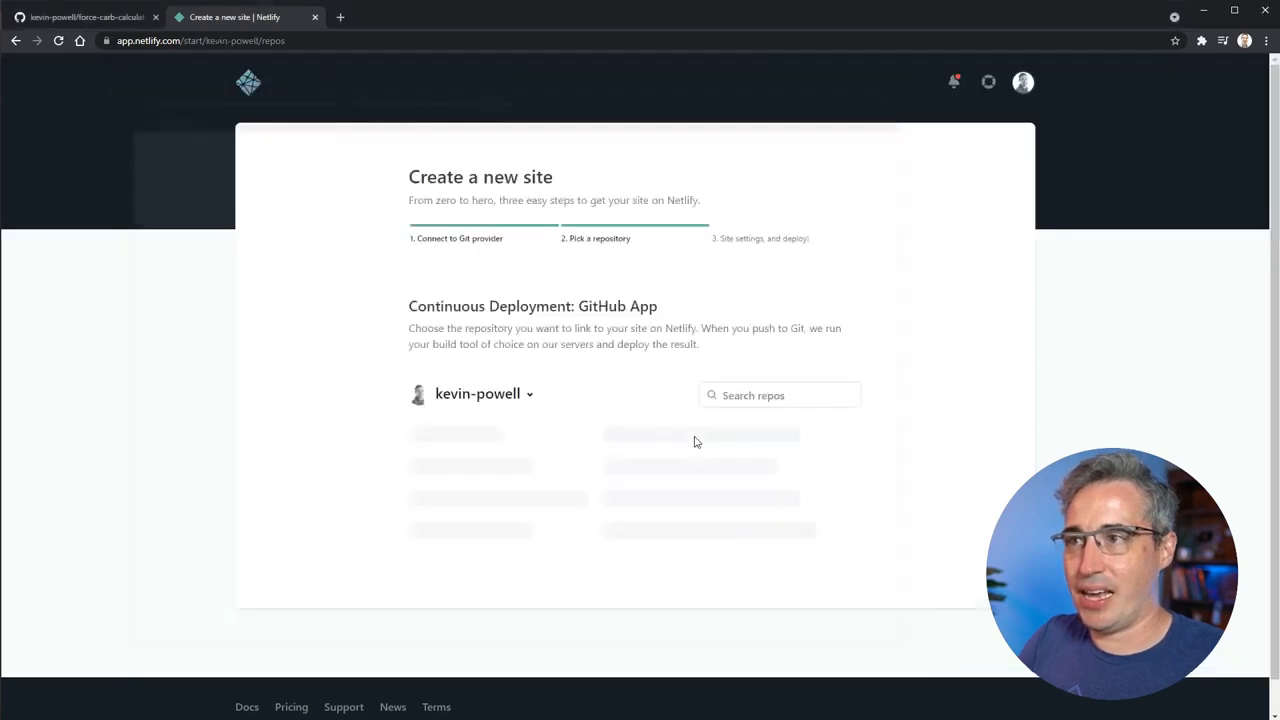
- Choose the force-carb-calculator repository as the source for the new site
scroll(743, 480, down, 2)
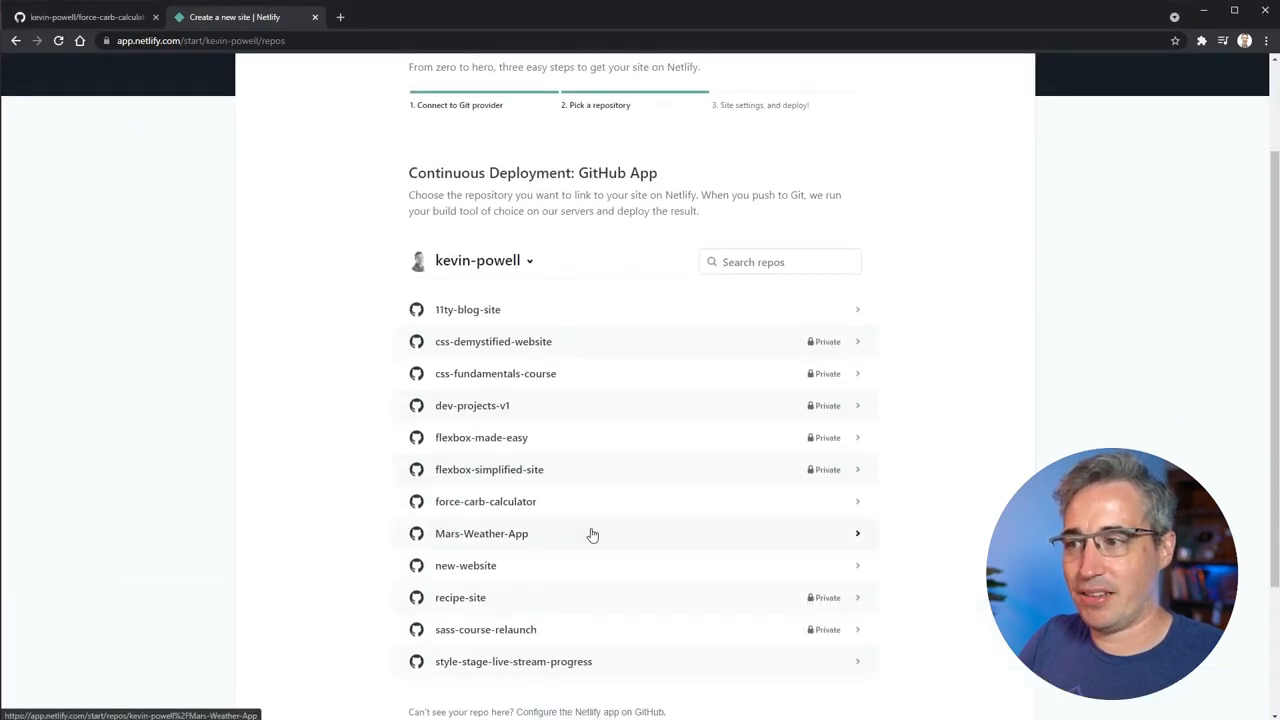
scroll(592, 535, down, 1)
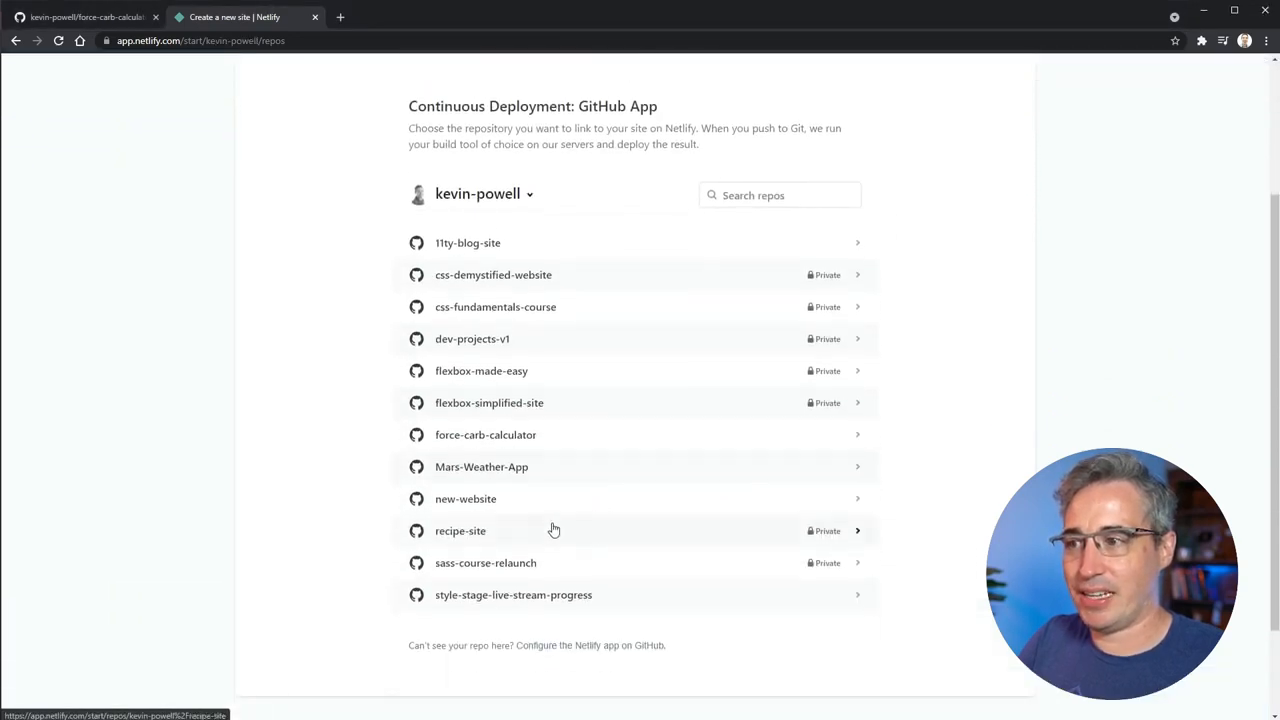
click(520, 437)
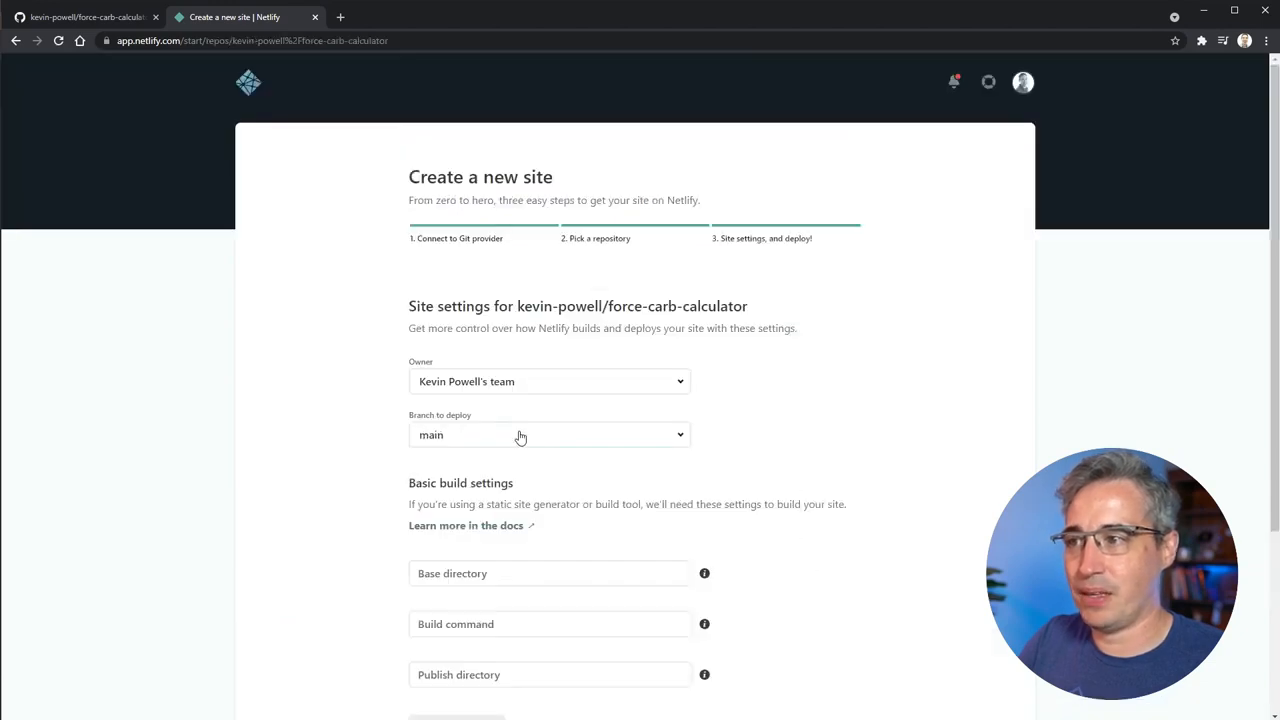
- Review the owner, branch and build settings, and deploy the site from the main branch with blank build settings
click(508, 392)
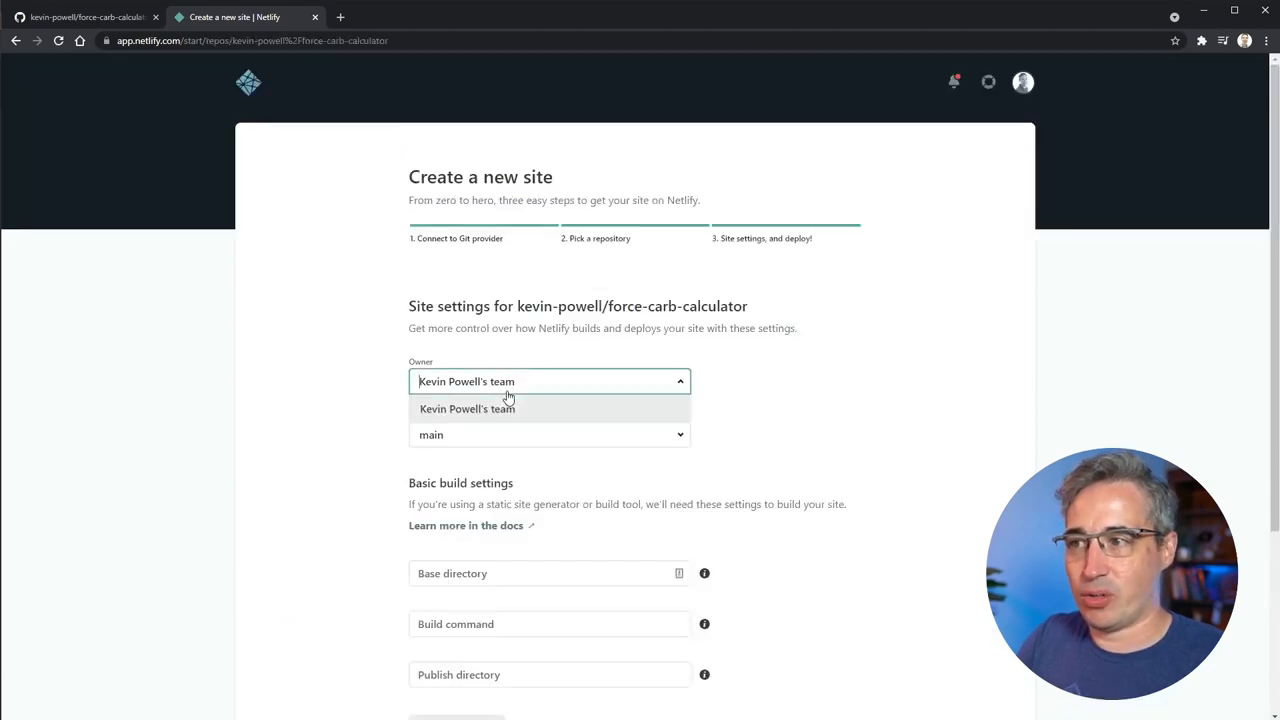
click(634, 391)
scroll(736, 404, down, 1)
scroll(428, 396, down, 1)
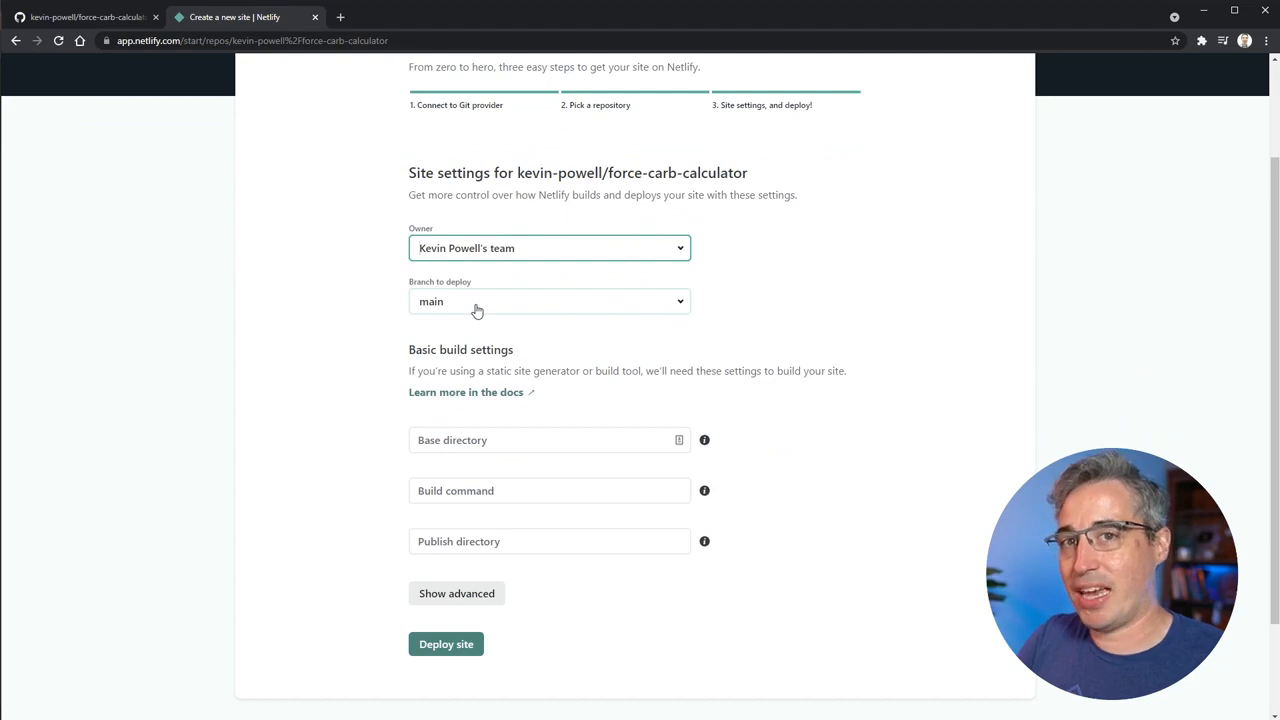
scroll(480, 340, down, 1)
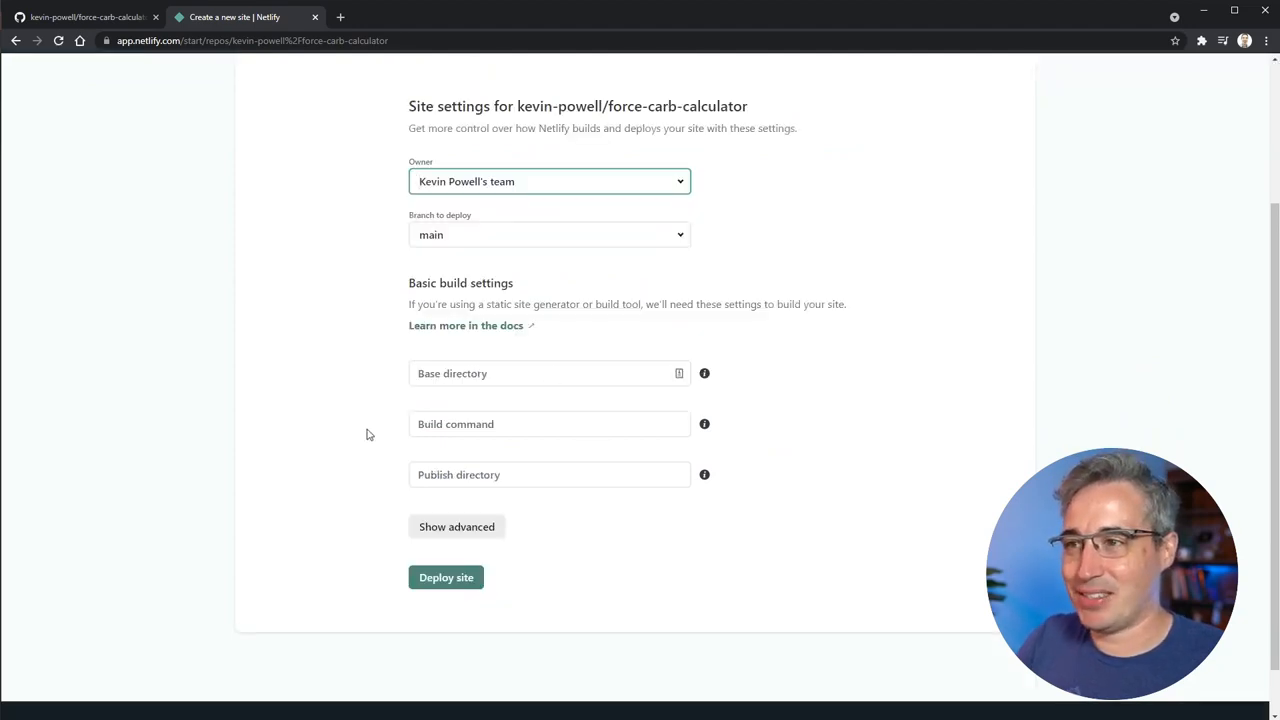
click(361, 393)
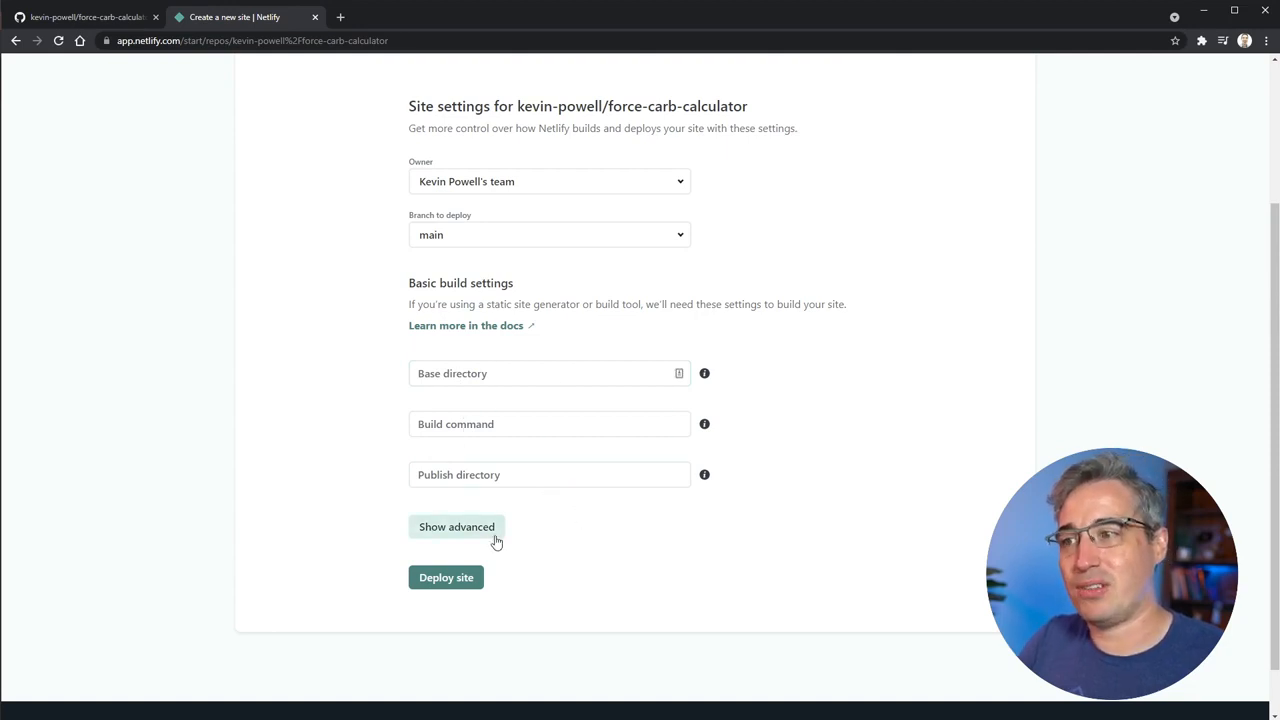
scroll(545, 548, down, 1)
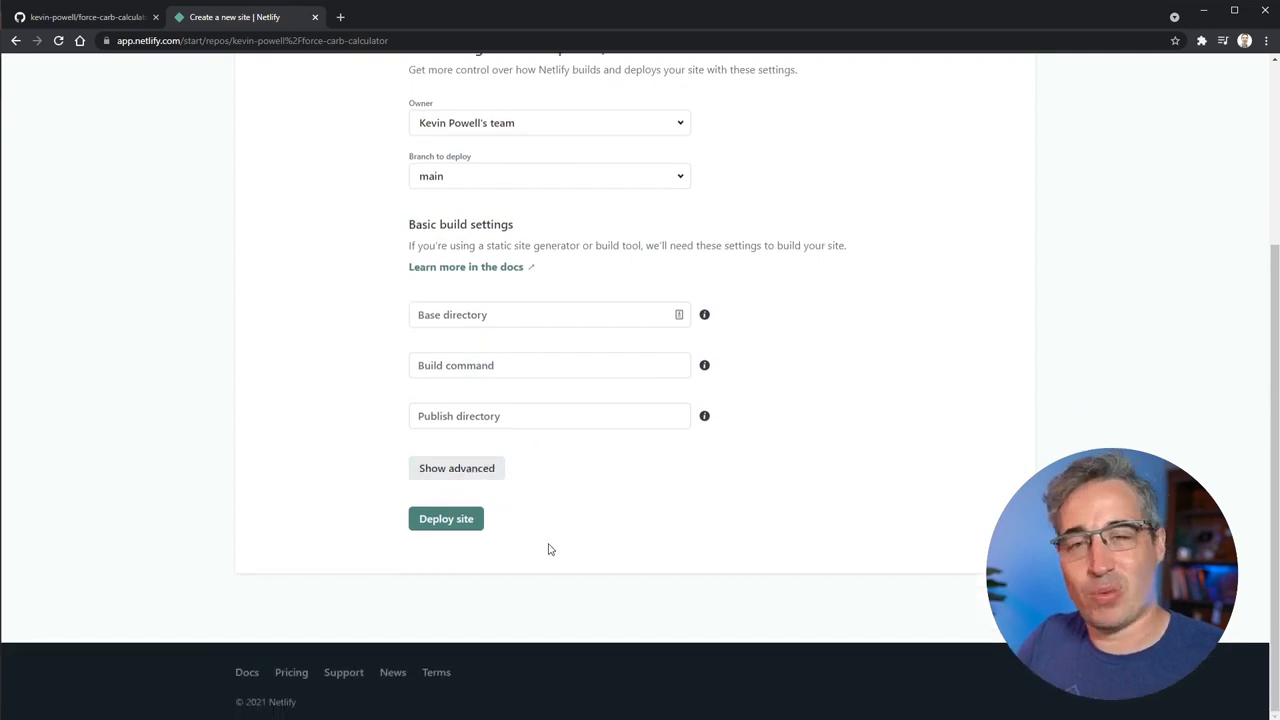
click(468, 532)
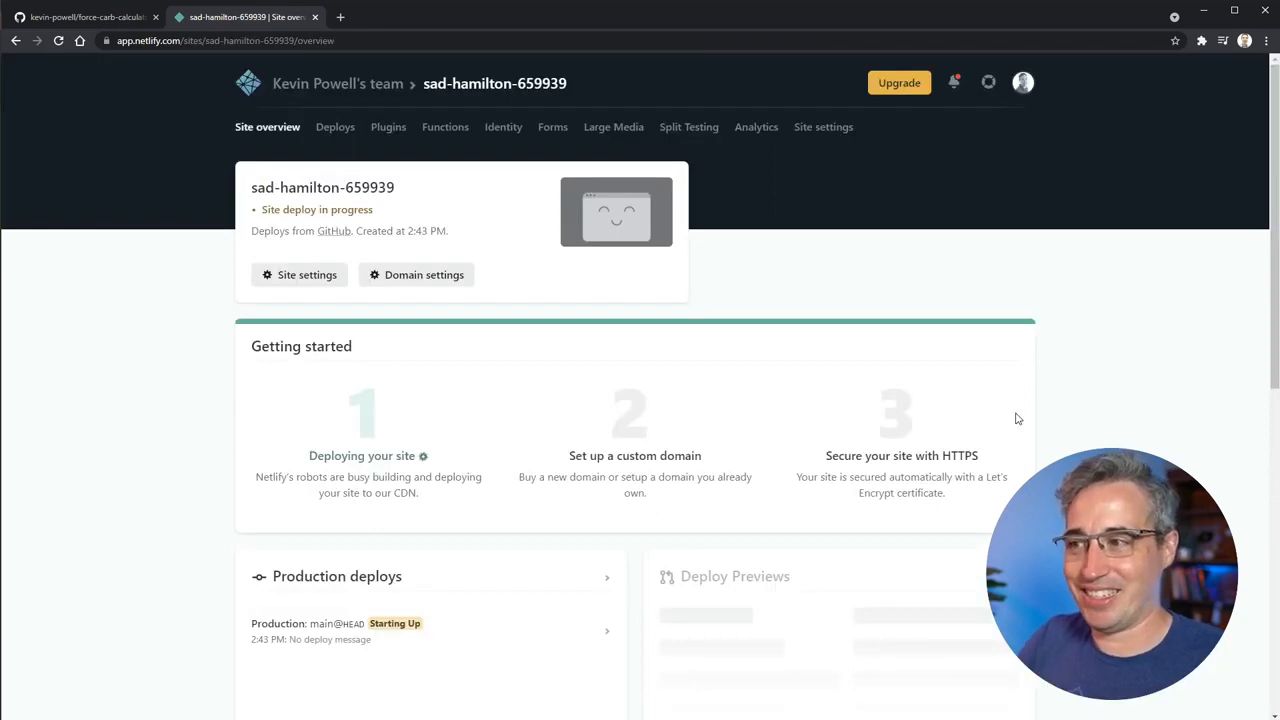
- Open the deployed site at its netlify.app address from the site overview
scroll(1015, 419, down, 1)
scroll(1015, 419, up, 1)
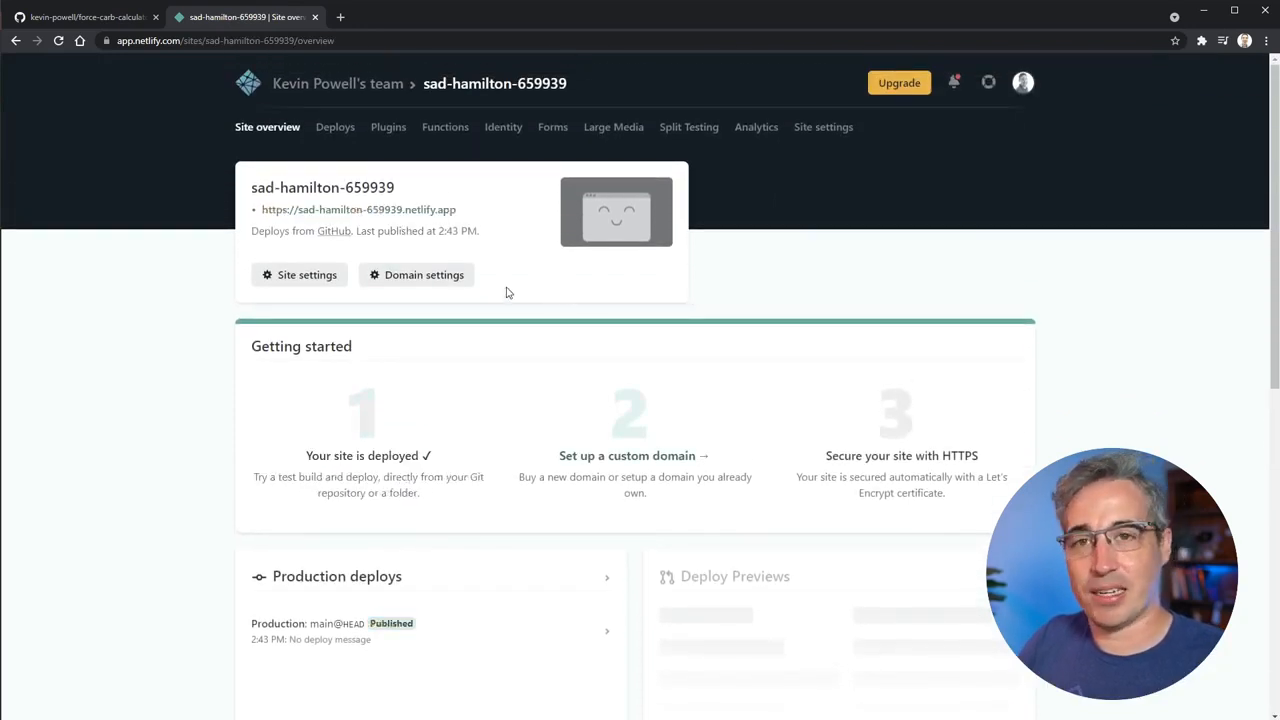
click(432, 218)
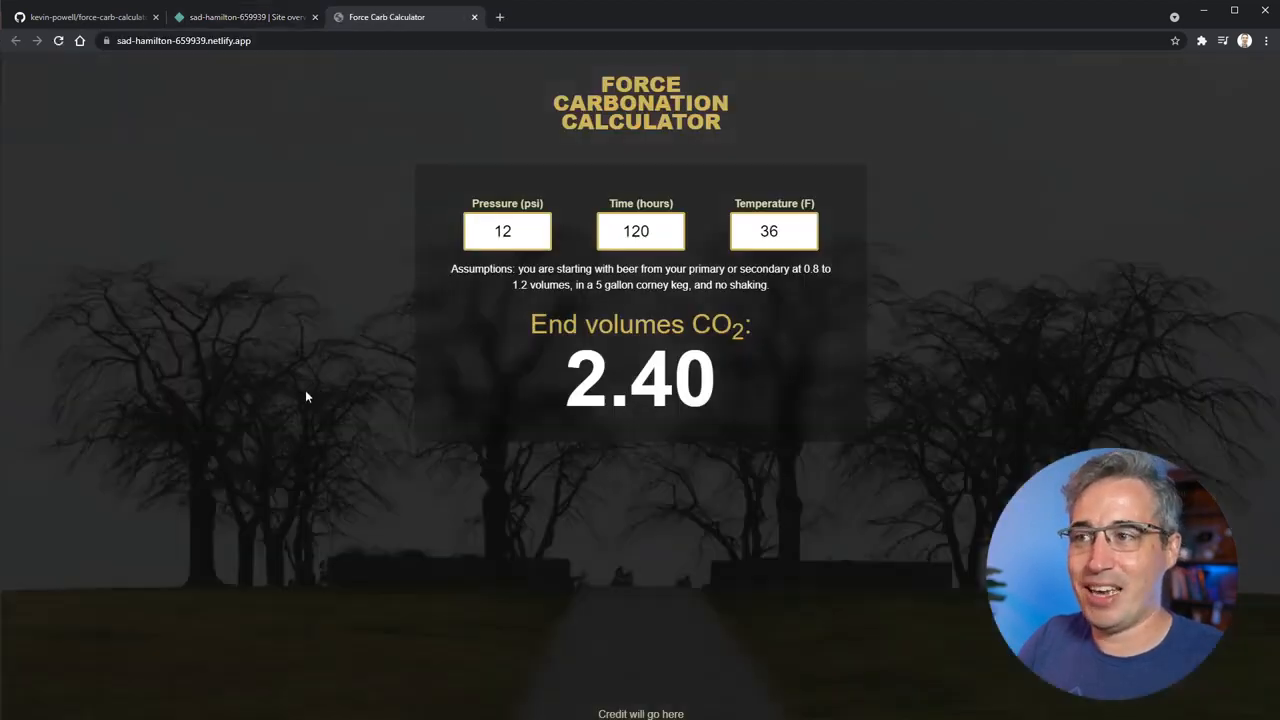
- Test the live carbonation calculator by raising the pressure to 16 psi, lowering it to 14, and setting the time to 118 hours
click(529, 225)
click(529, 225)
click(529, 225)
click(529, 225)
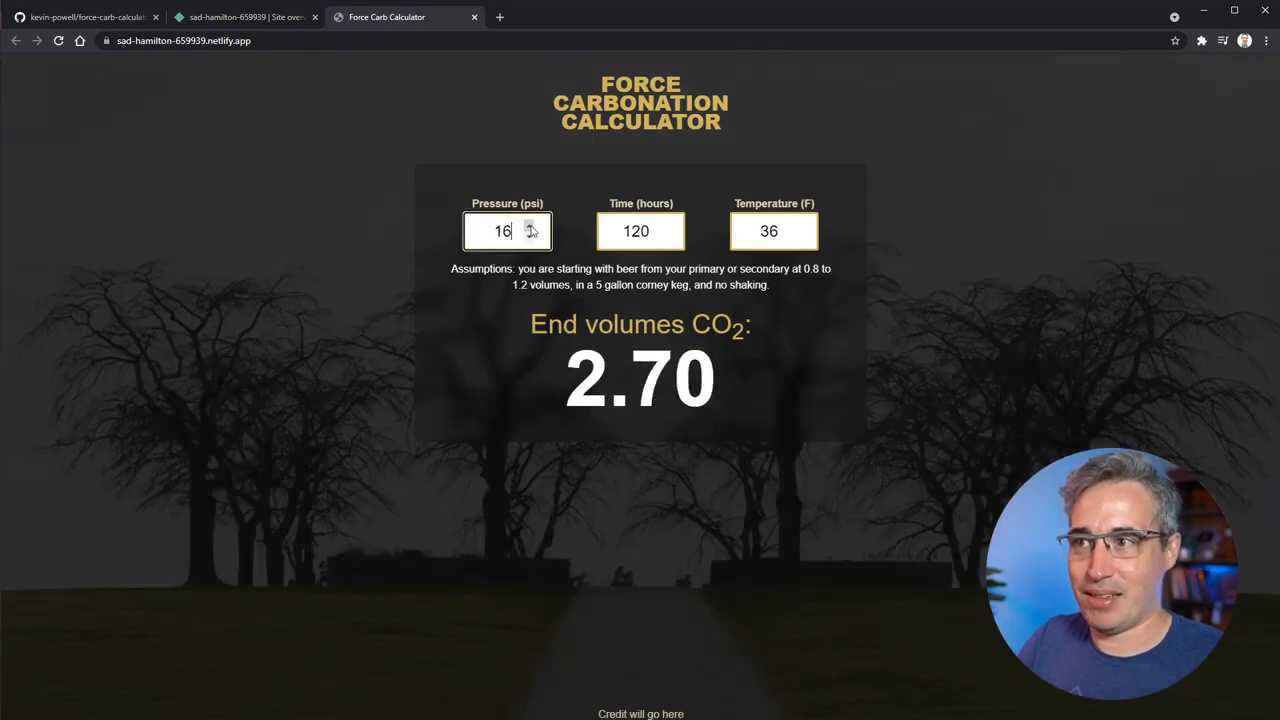
click(531, 236)
click(531, 236)
click(662, 236)
click(662, 236)
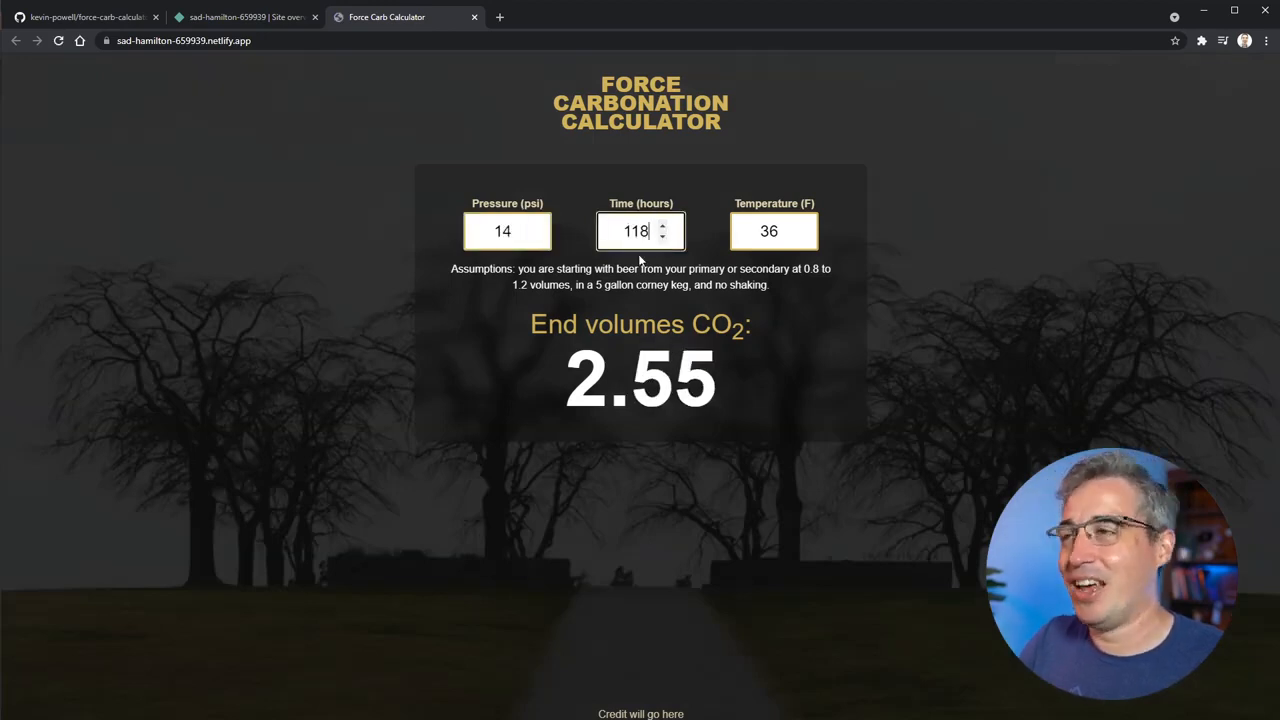
- Review the Getting started section of the Netlify site overview and look at the live calculator page again
click(283, 18)
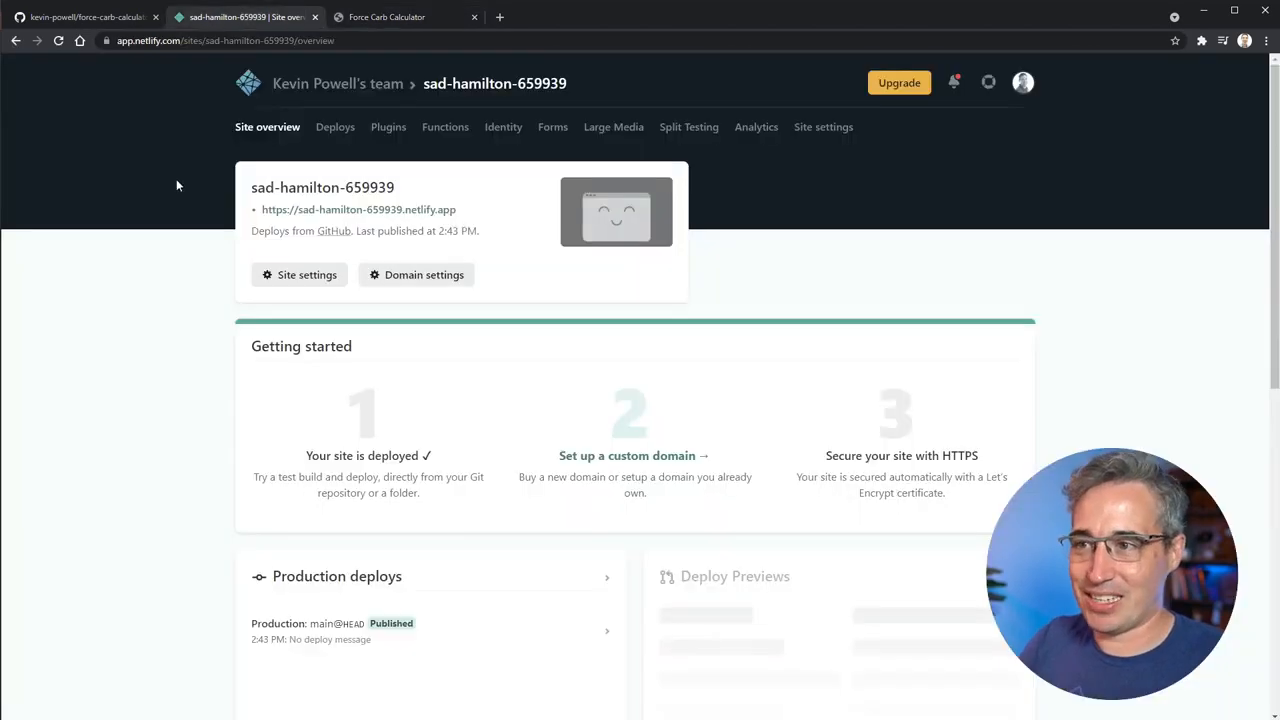
scroll(190, 435, down, 1)
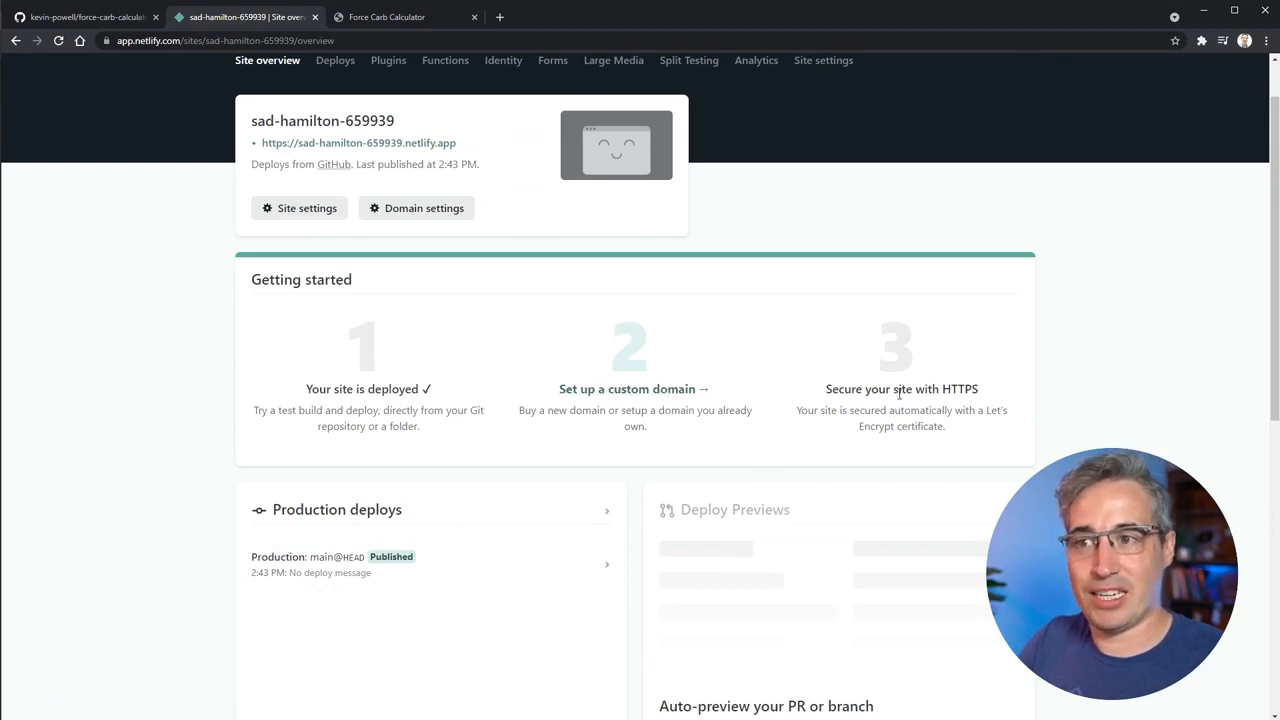
click(389, 17)
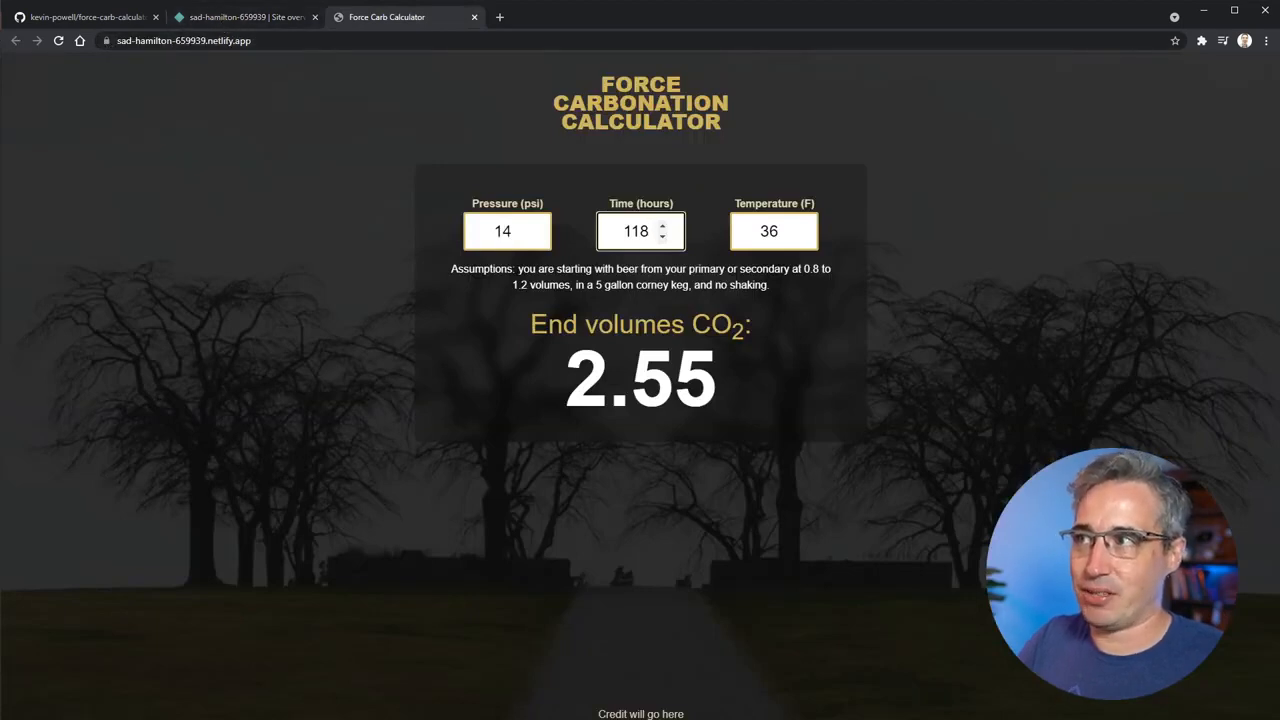
click(231, 18)
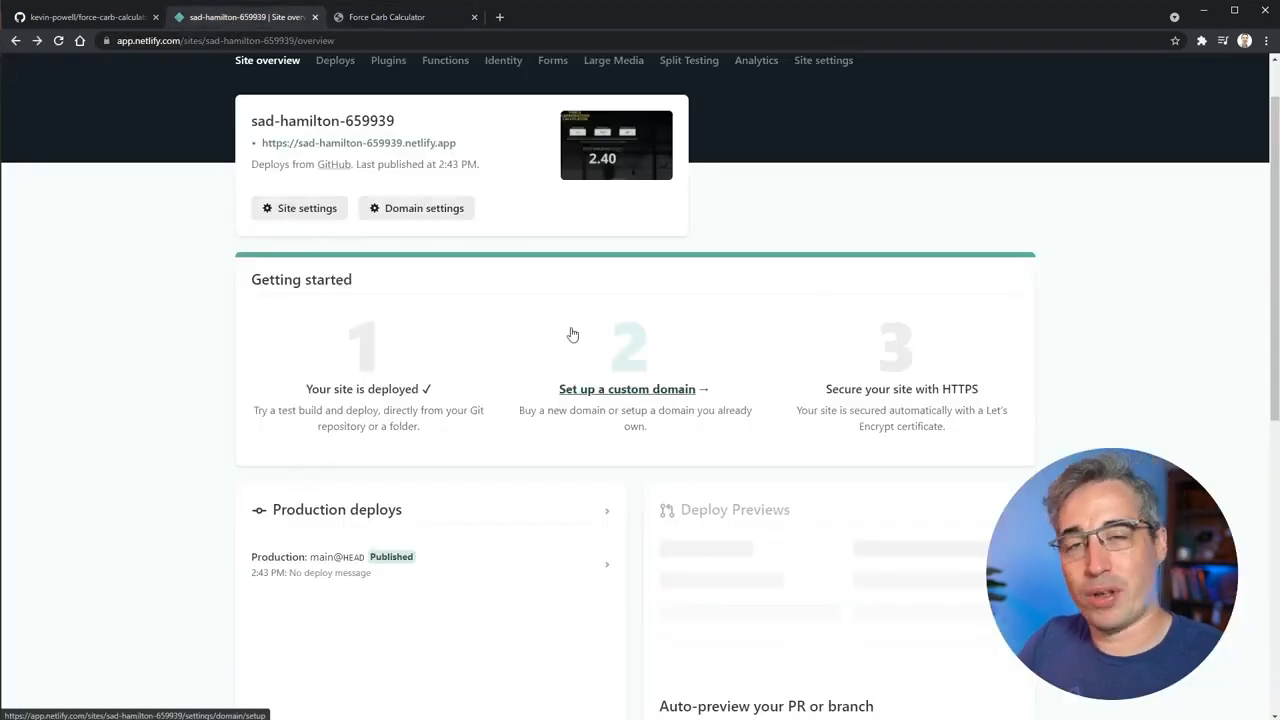
- In the domain settings, change the default subdomain's site name to force-carb-calculator and save it
click(400, 211)
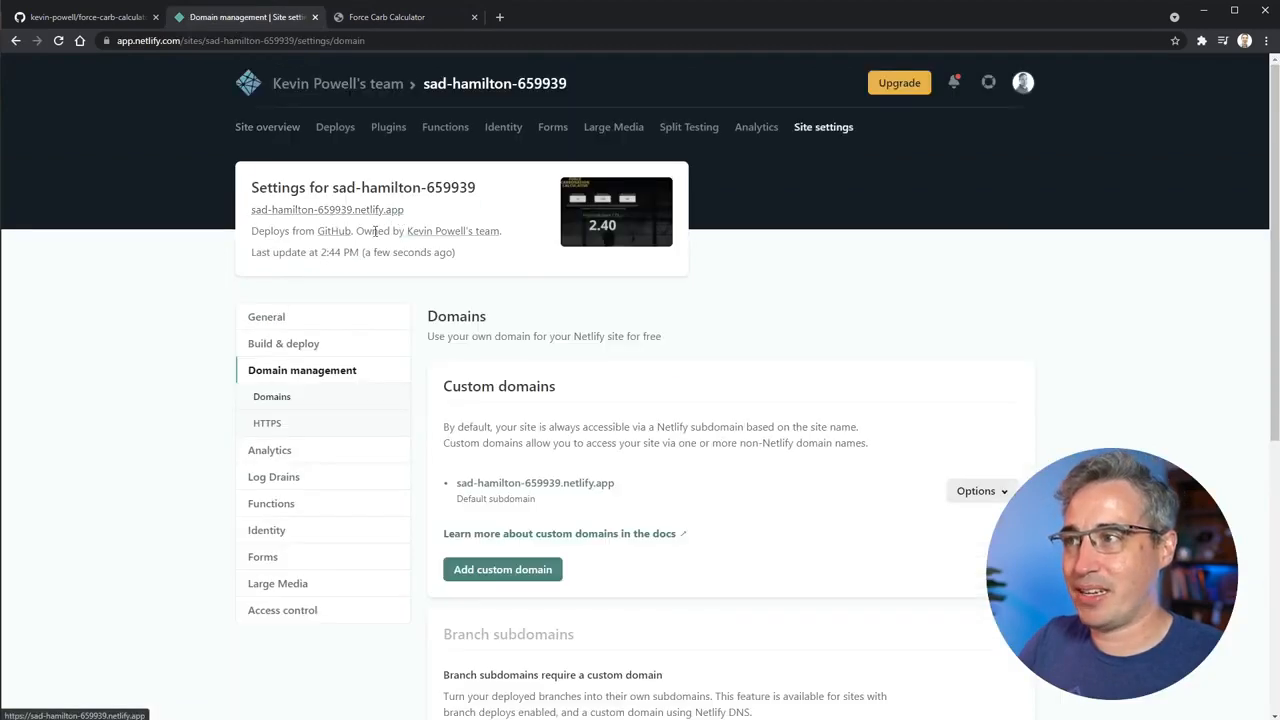
scroll(230, 420, down, 1)
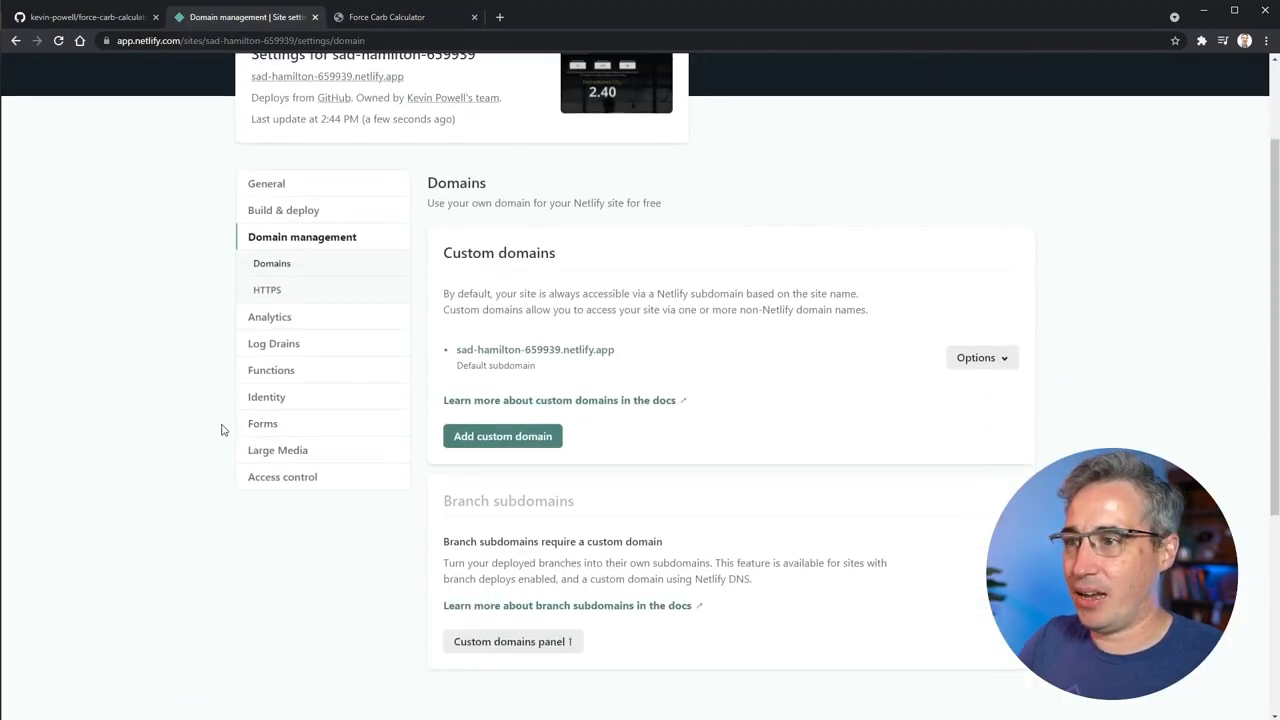
click(968, 358)
click(931, 388)
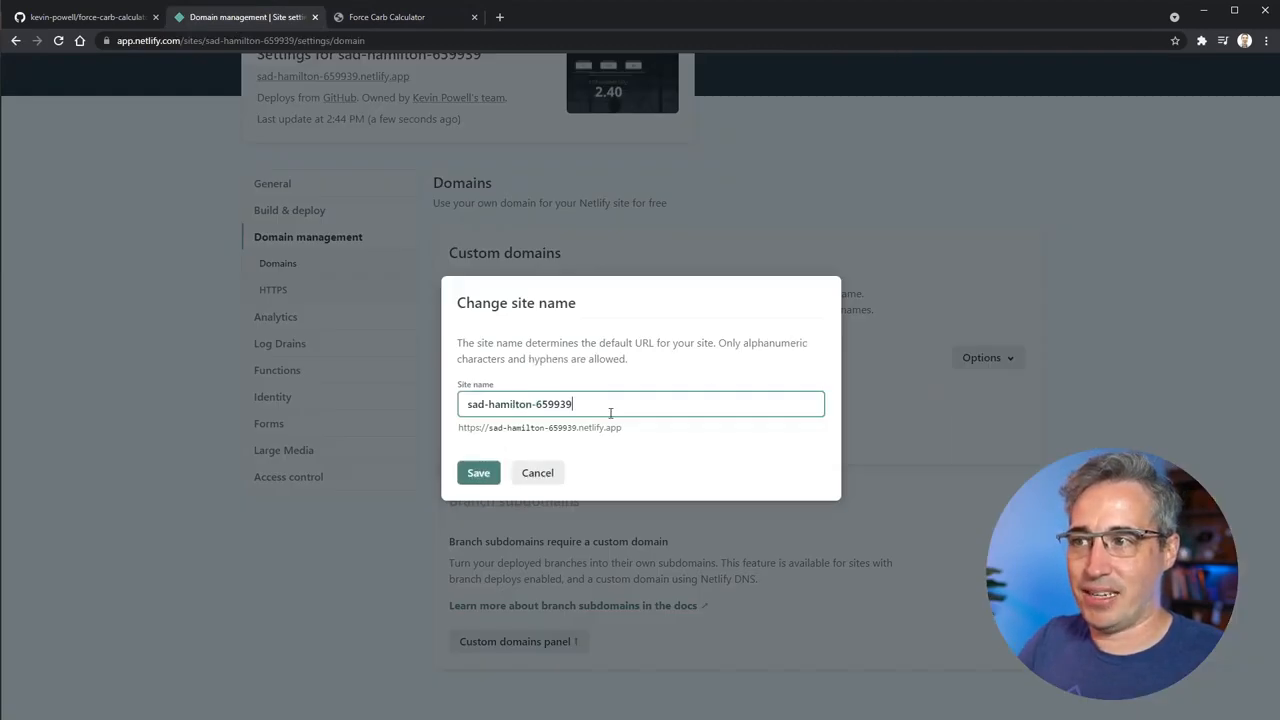
drag(610, 413, 409, 402)
text(for)
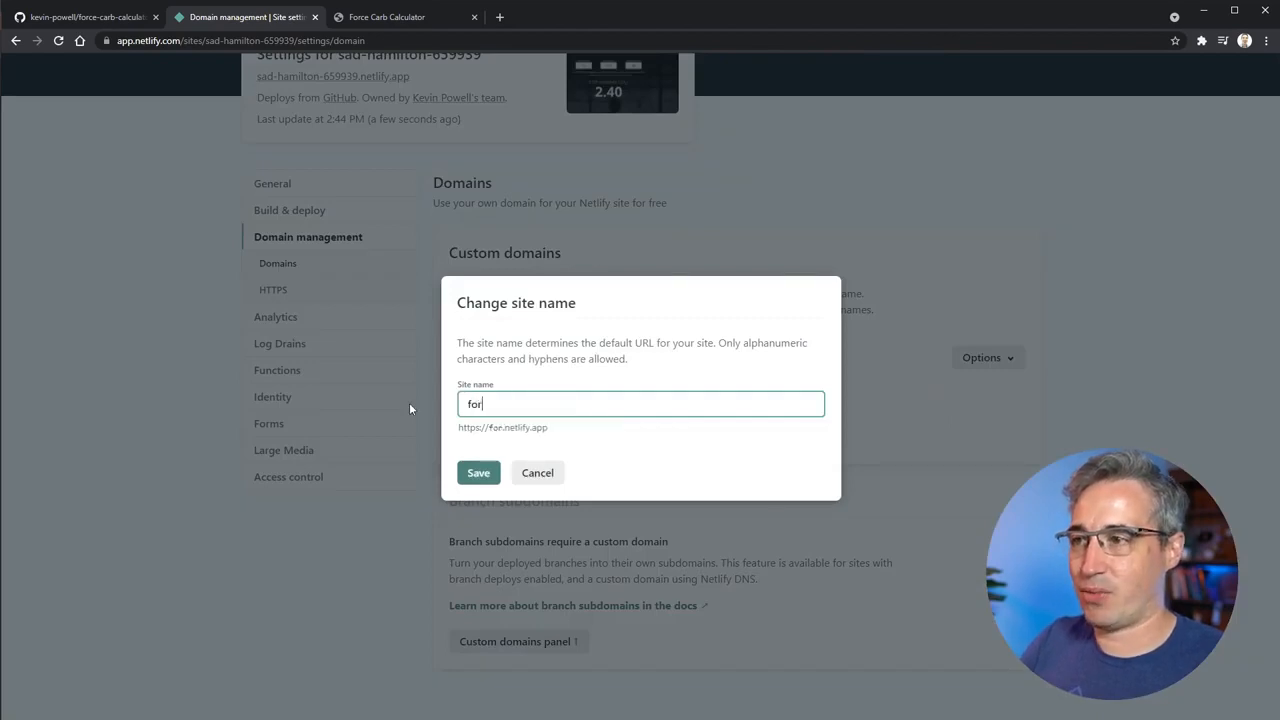
text(ce-car)
key(BackSpace)
key(BackSpace)
key(BackSpace)
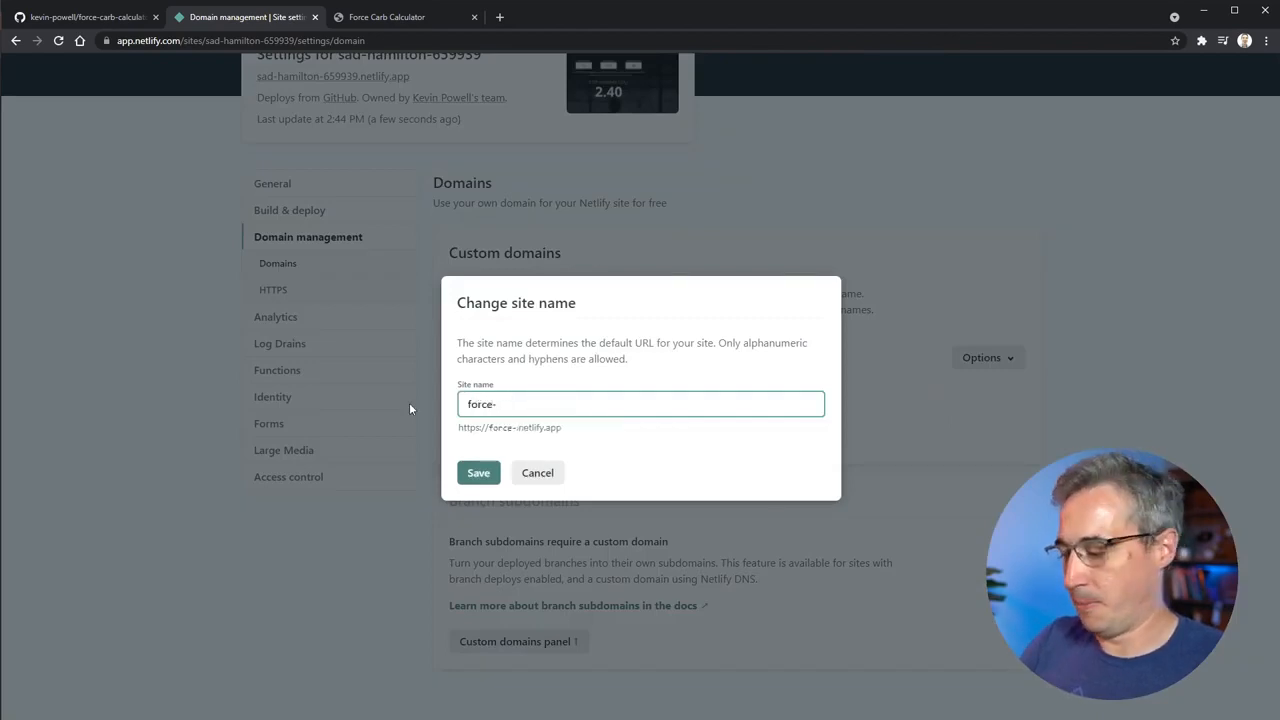
text(carb)
key(BackSpace)
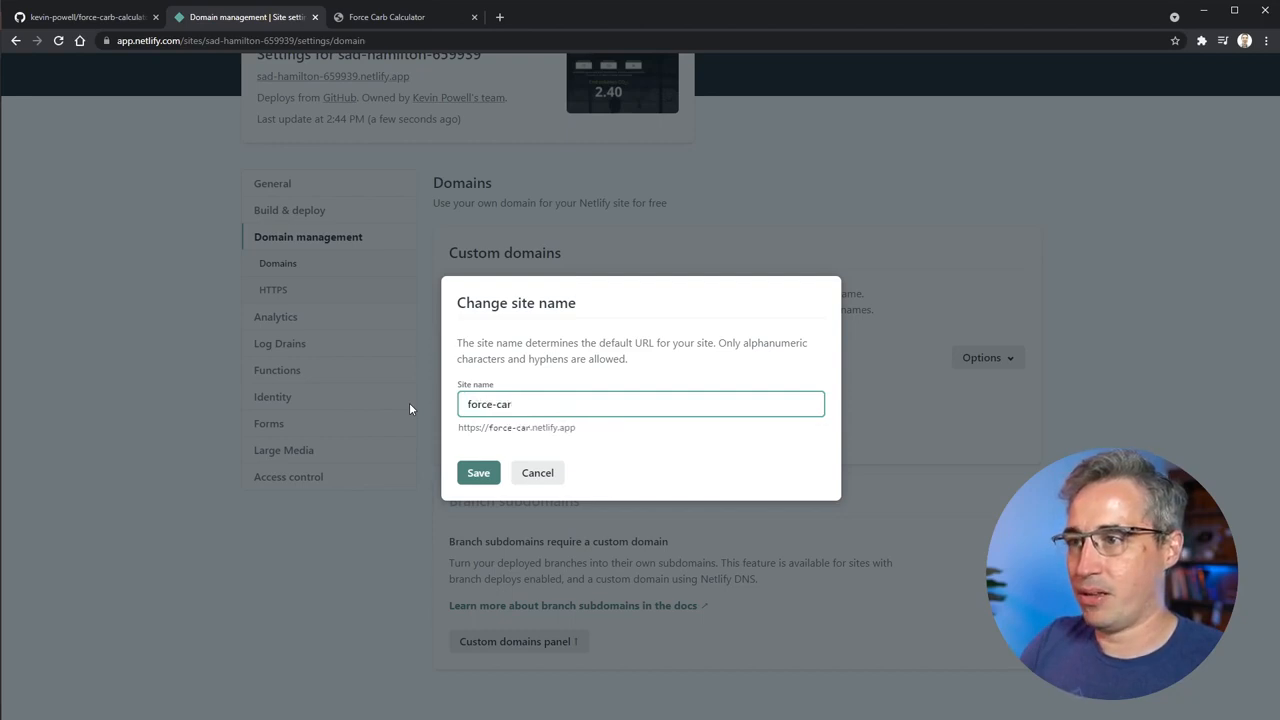
text(b-calculator)
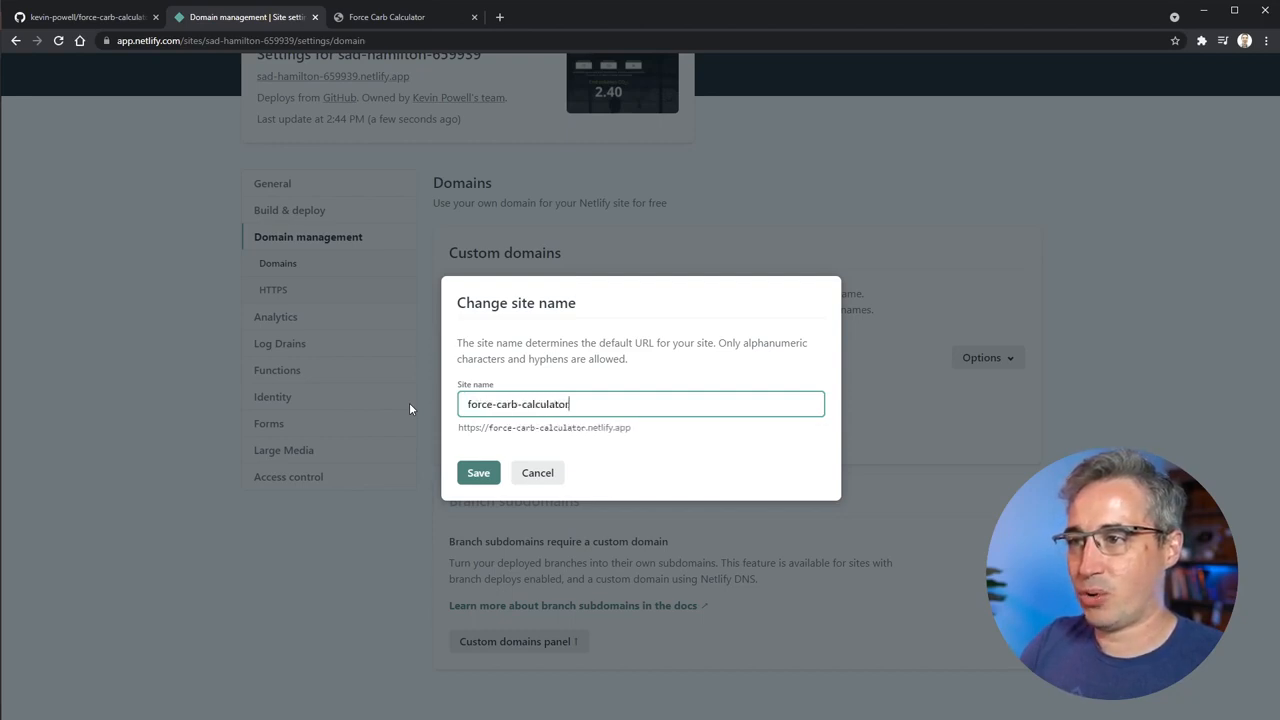
drag(513, 428, 632, 428)
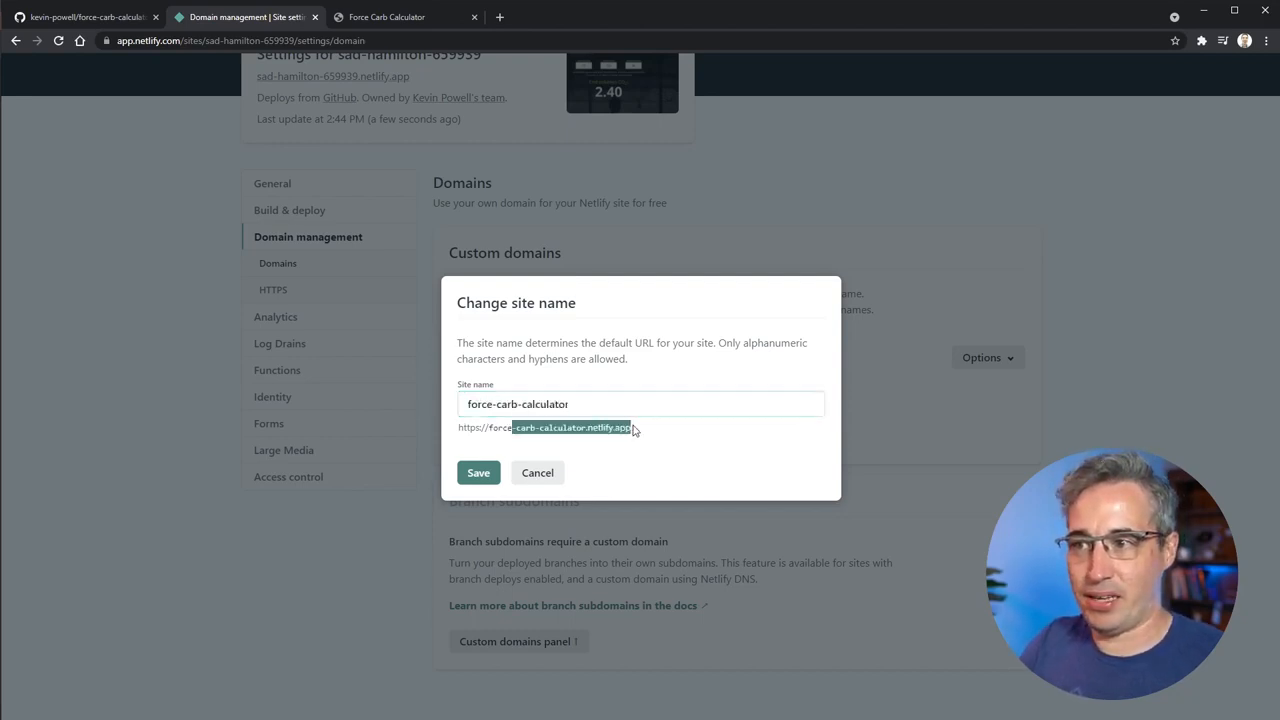
click(632, 428)
click(478, 473)
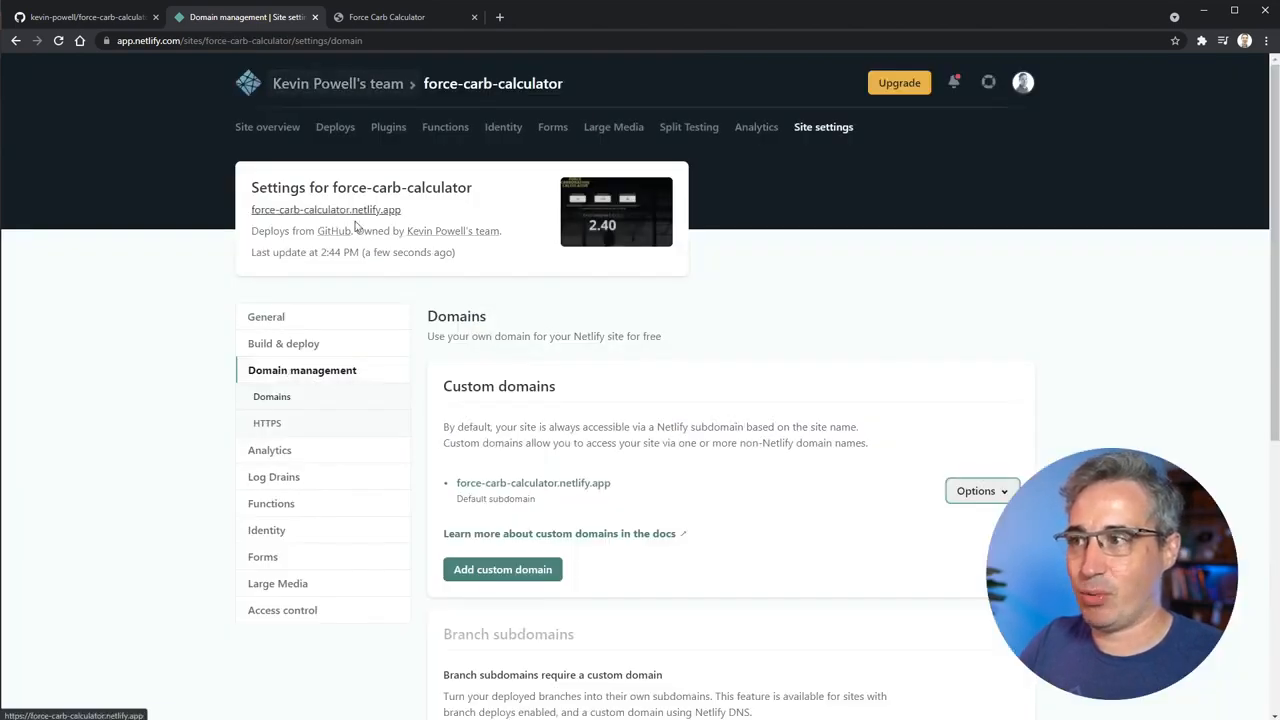
- Check the live calculator at force-carb-calculator.netlify.app, and close both calculator pages
click(280, 211)
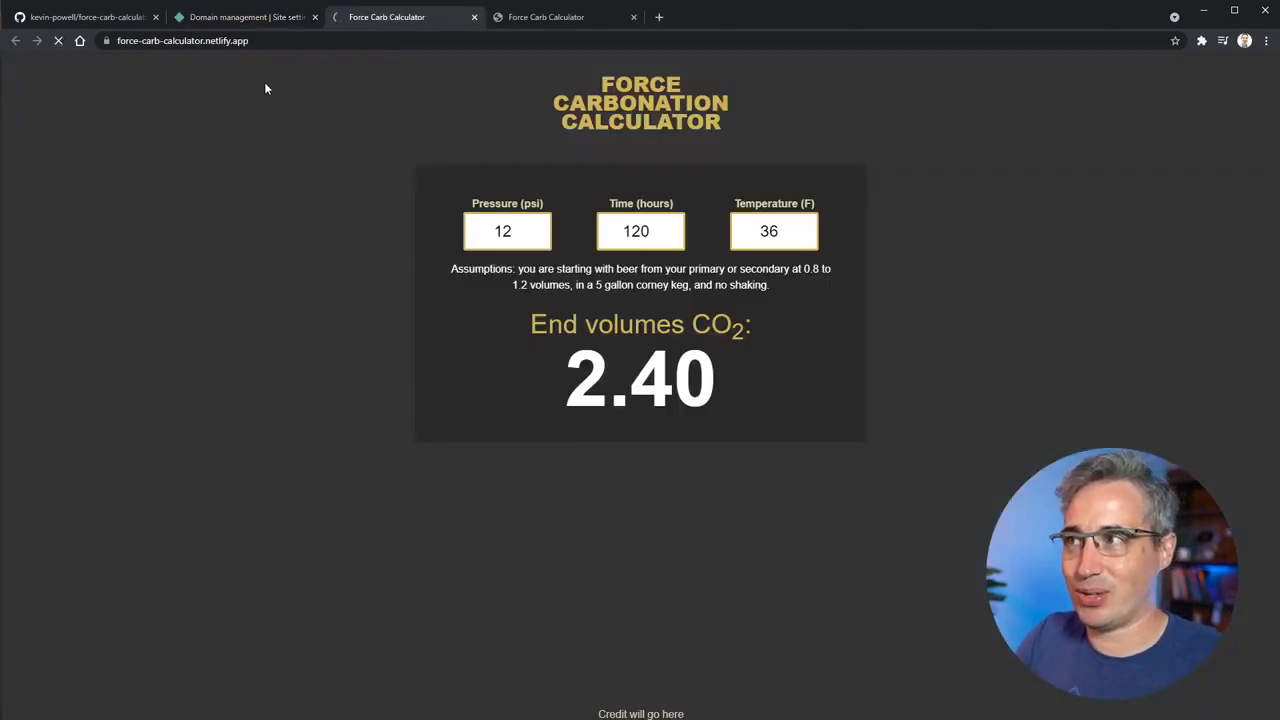
key(ctrl+w)
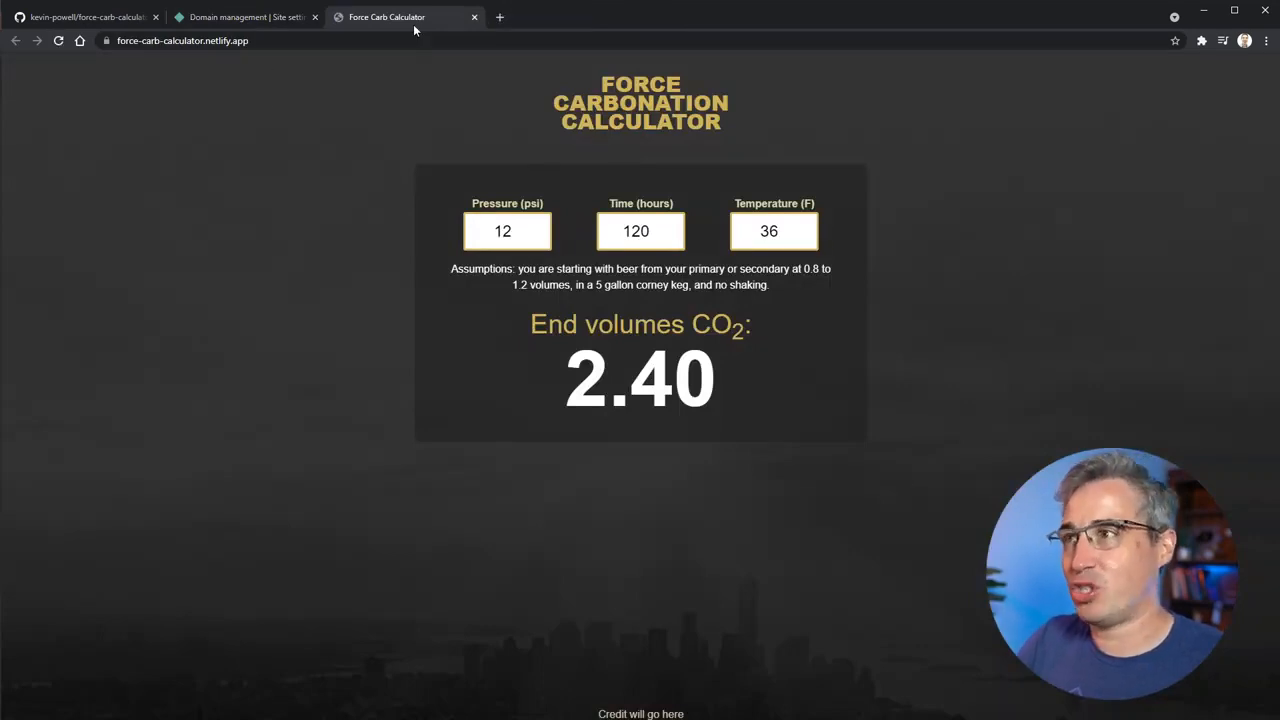
middle_click(413, 24)
click(285, 133)
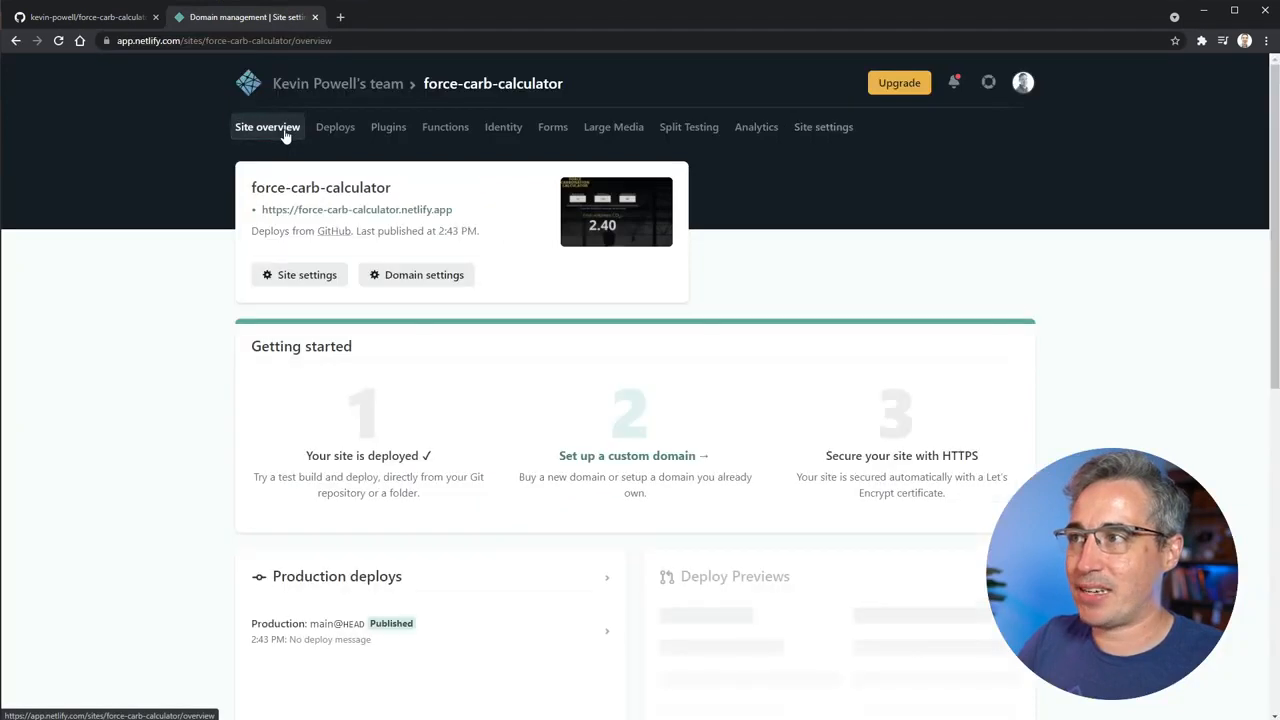
click(663, 465)
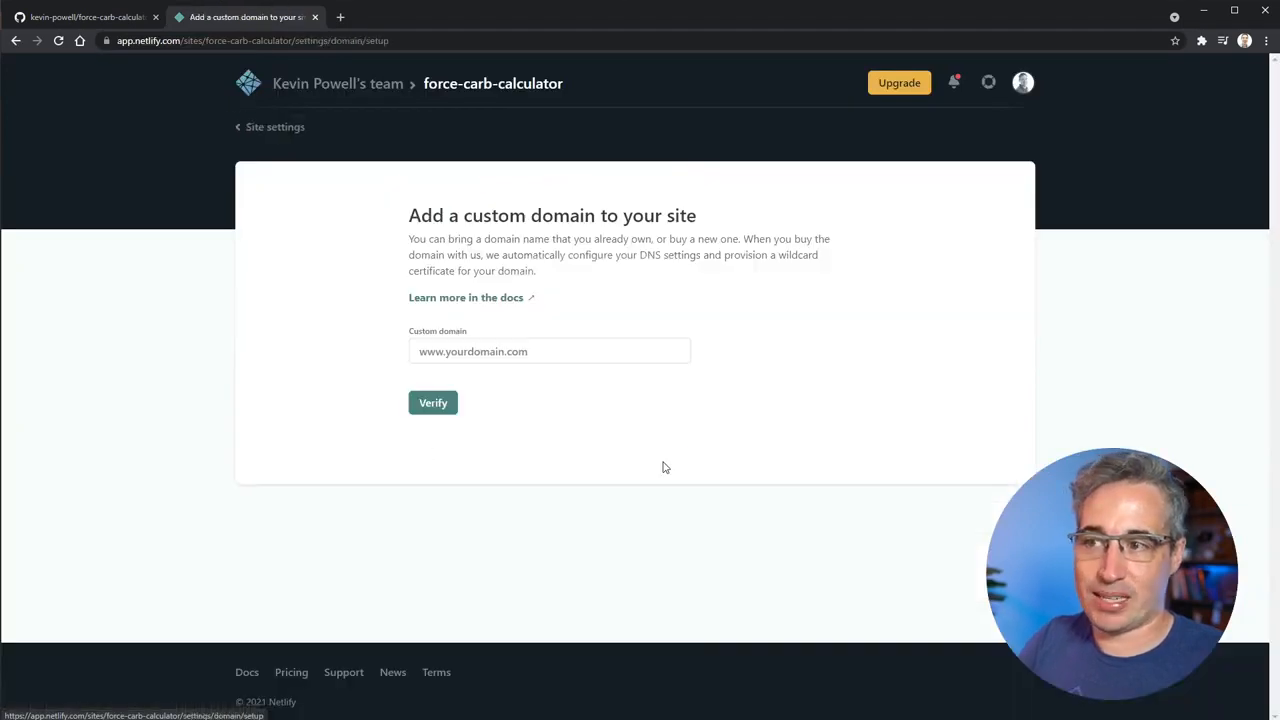
click(499, 351)
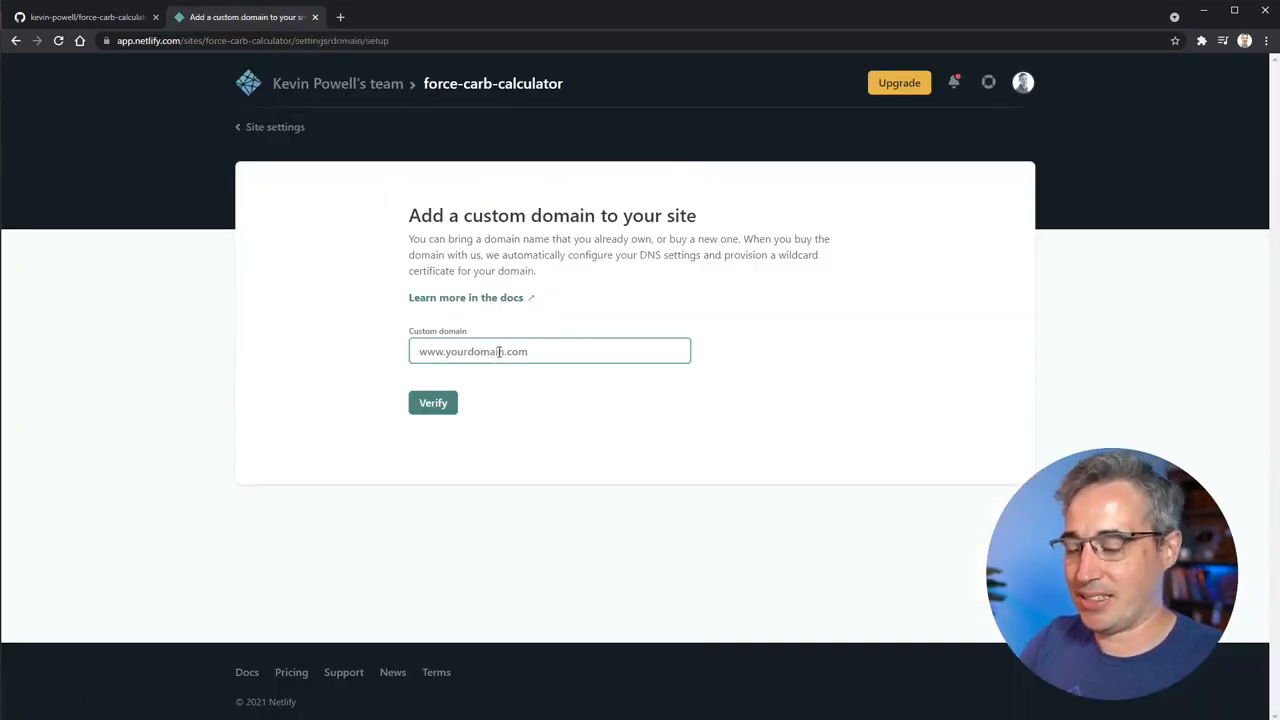
text(www.for)
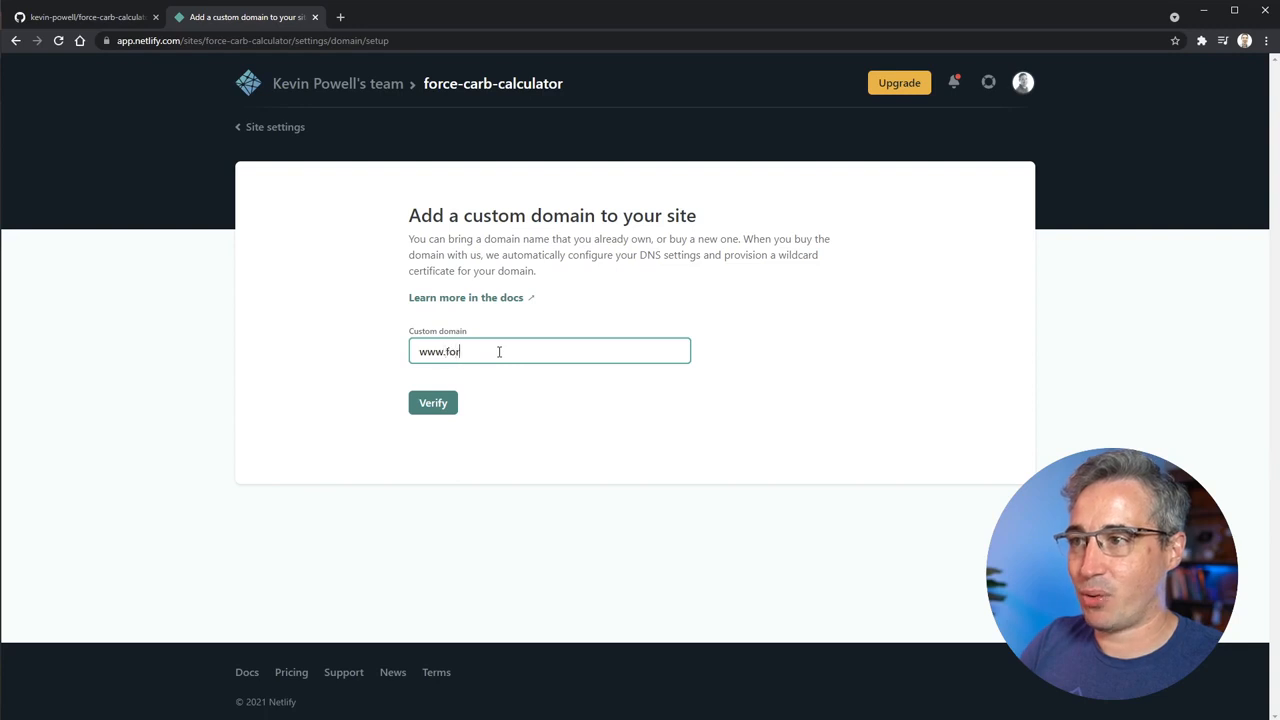
text(cecar)
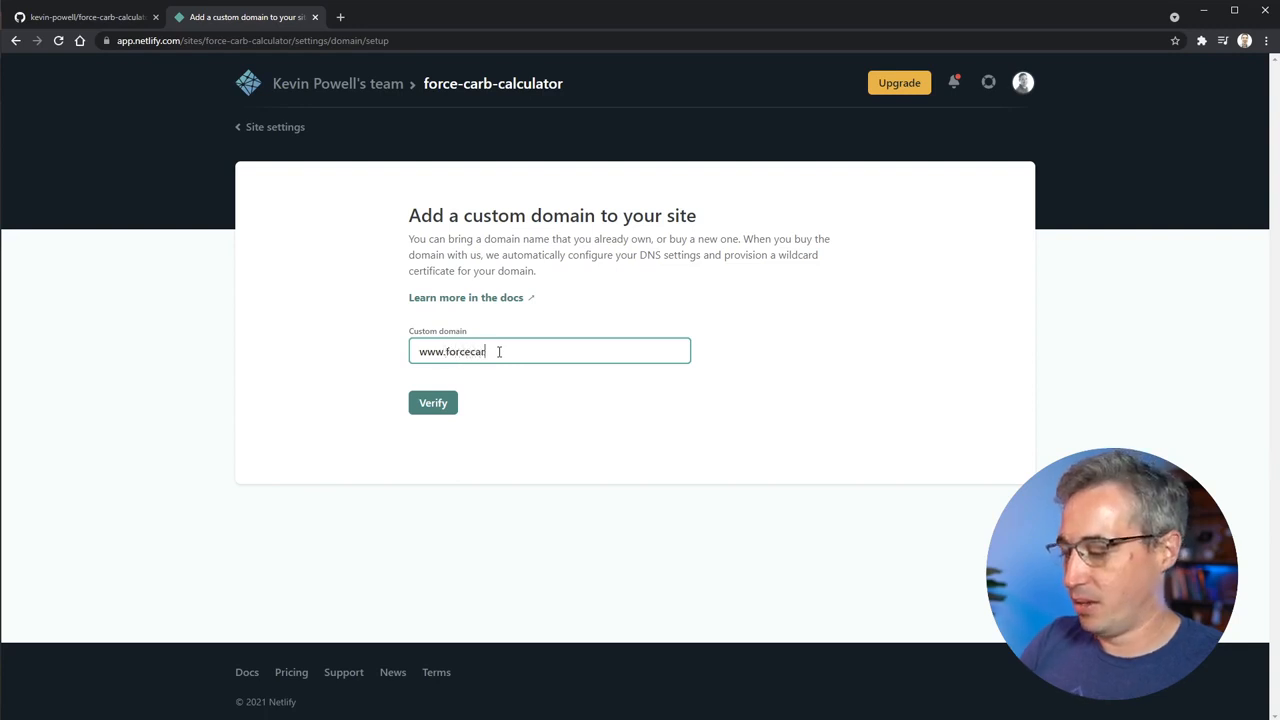
text(bcalula)
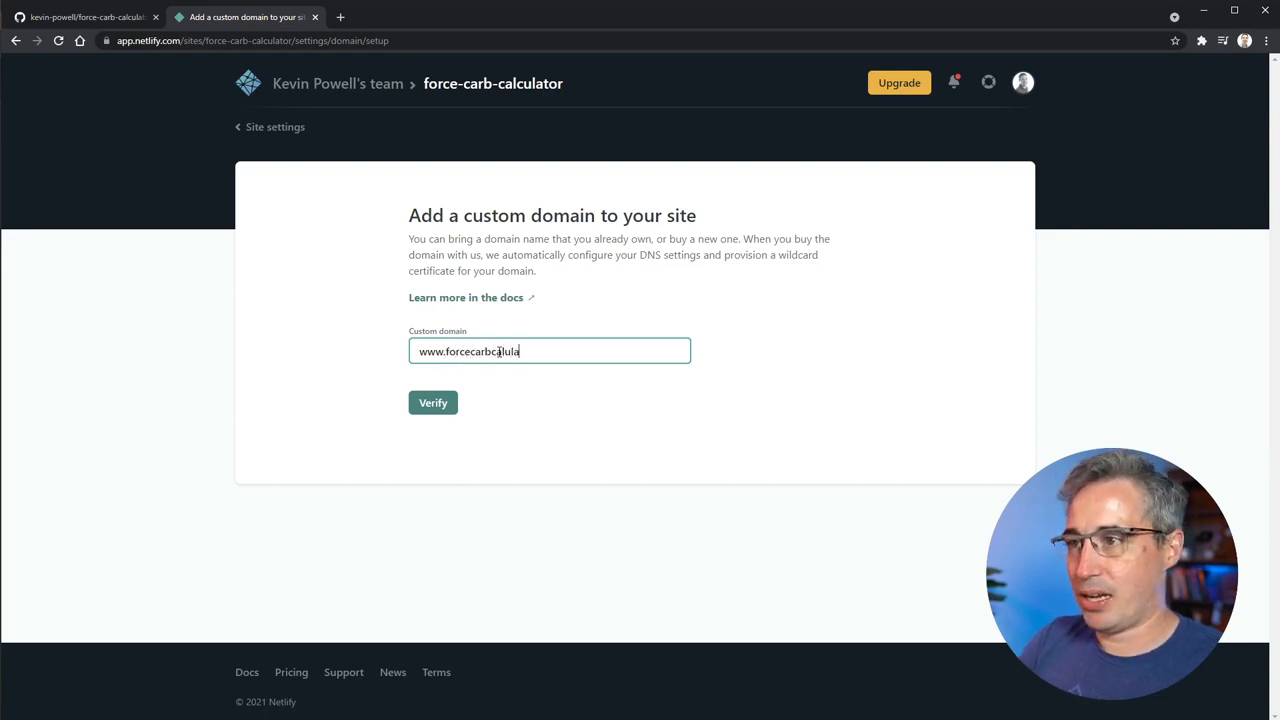
key(BackSpace)
key(BackSpace)
key(BackSpace)
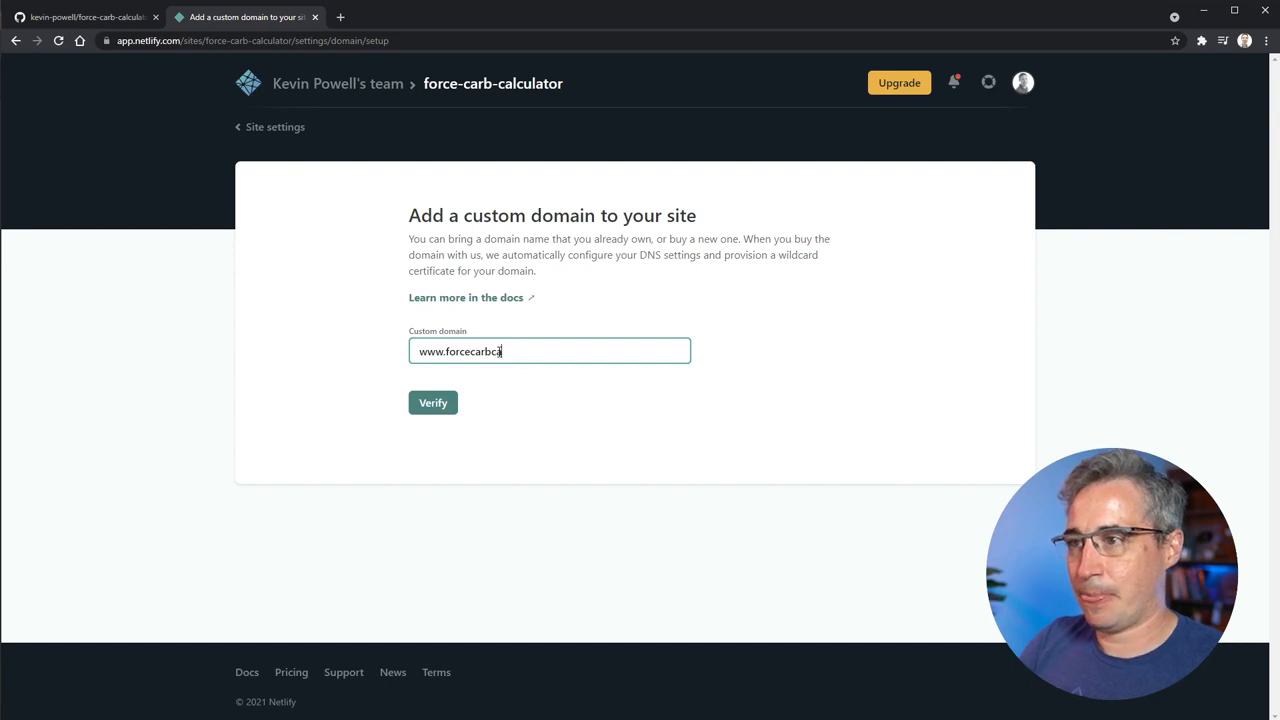
text(lculator.com)
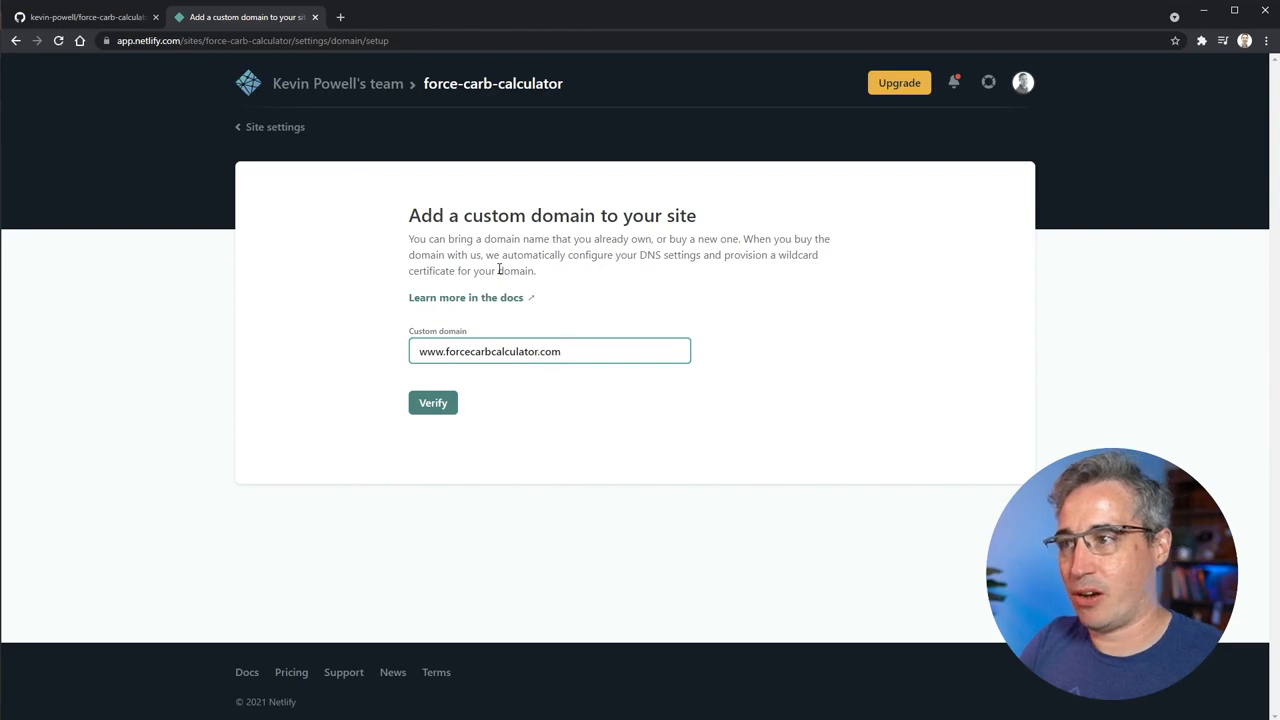
click(449, 403)
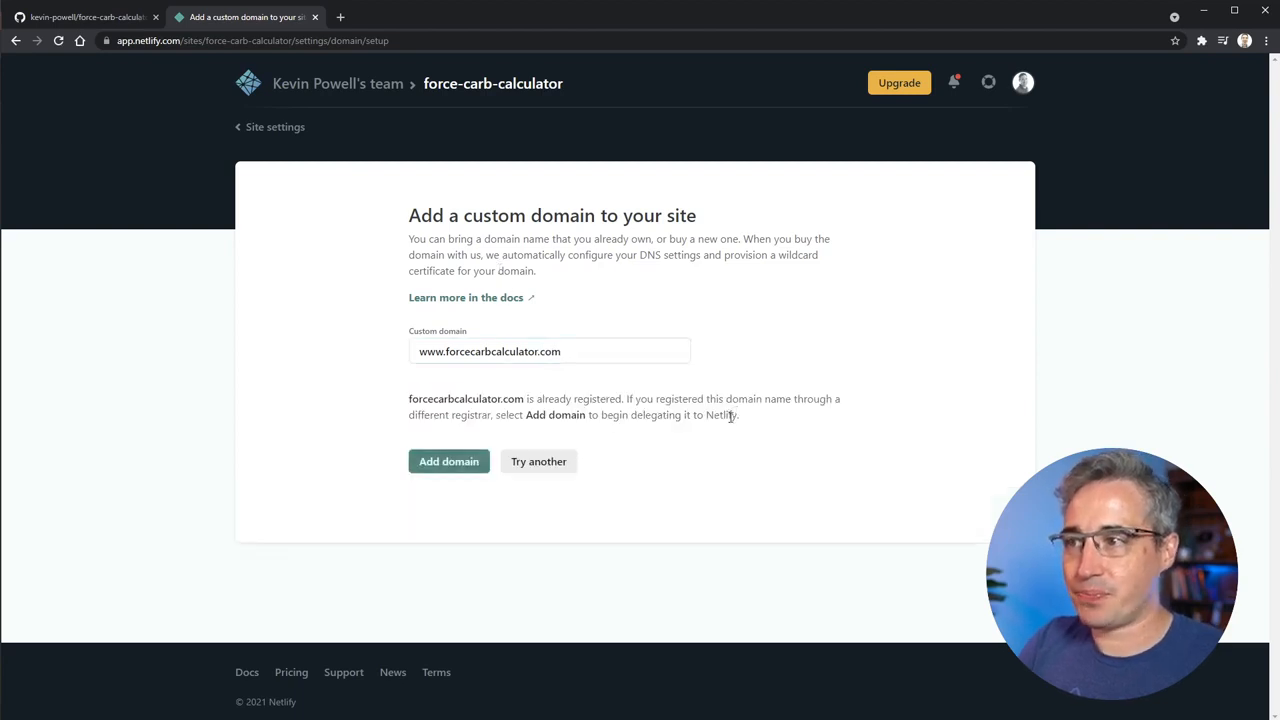
- Add the verified custom domain to the site, and review the domain list and the SSL/TLS certificate section
drag(535, 399, 716, 399)
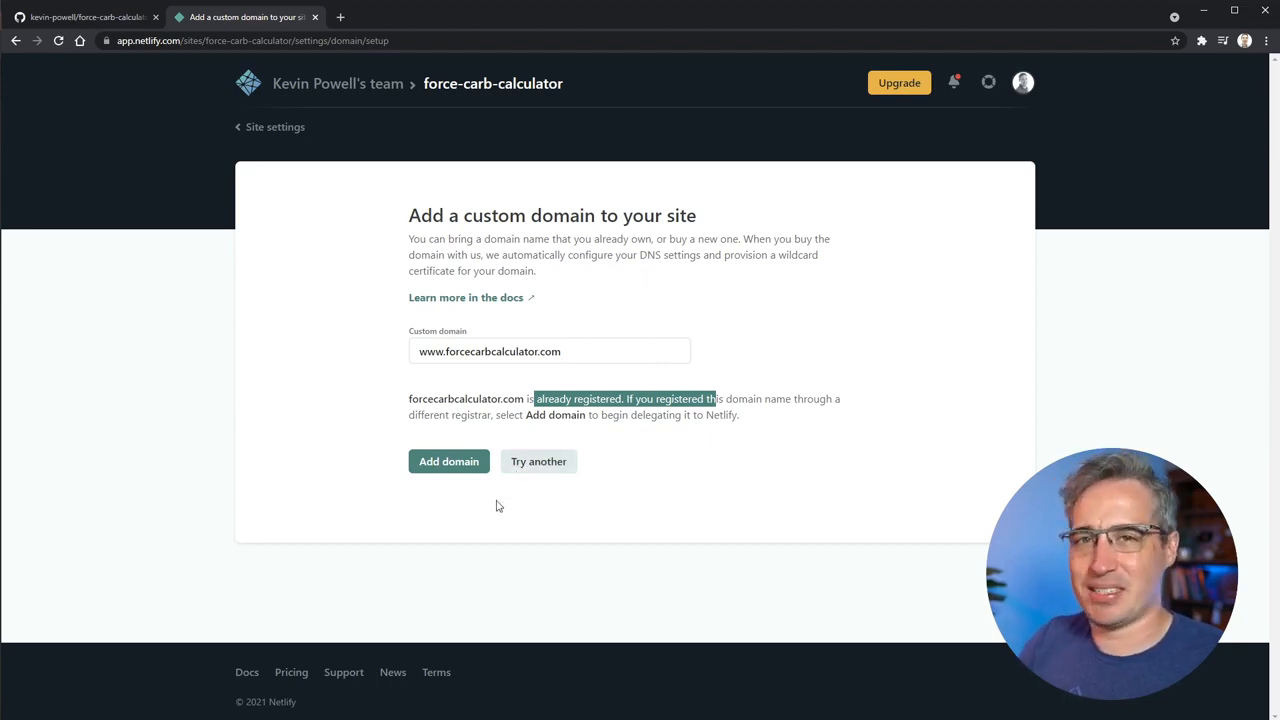
click(447, 461)
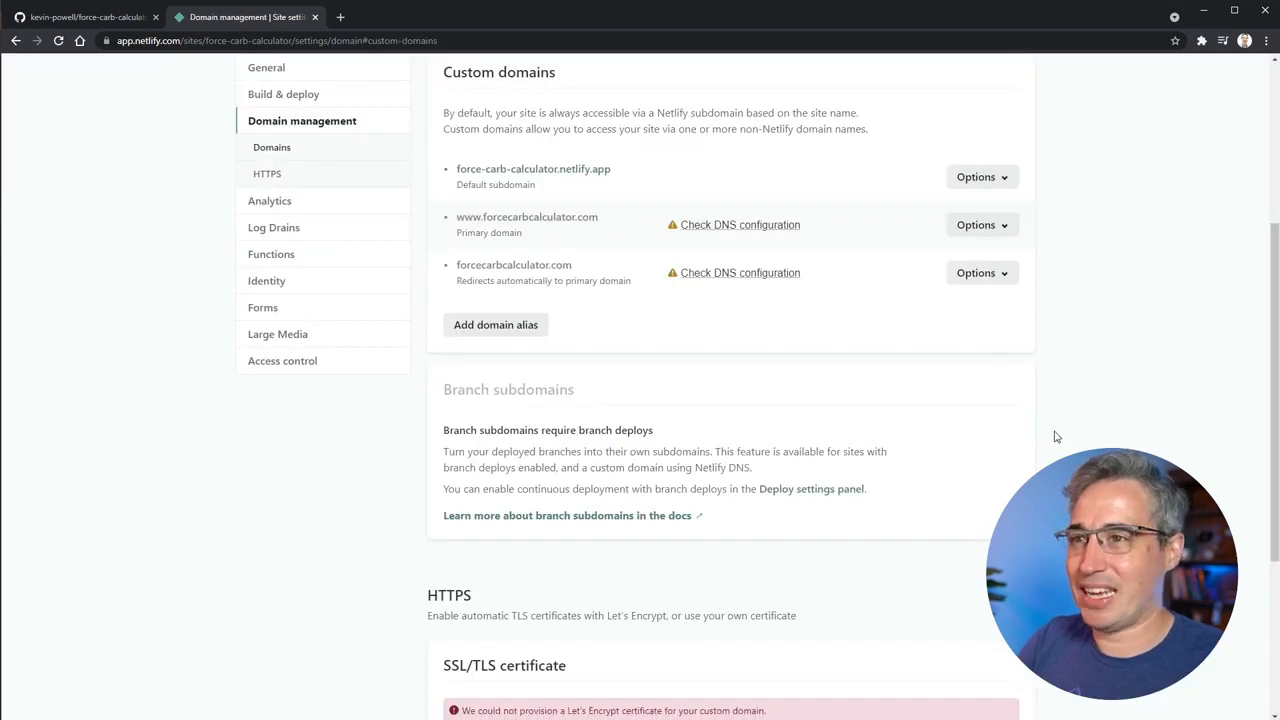
scroll(1060, 434, up, 1)
scroll(1067, 436, up, 2)
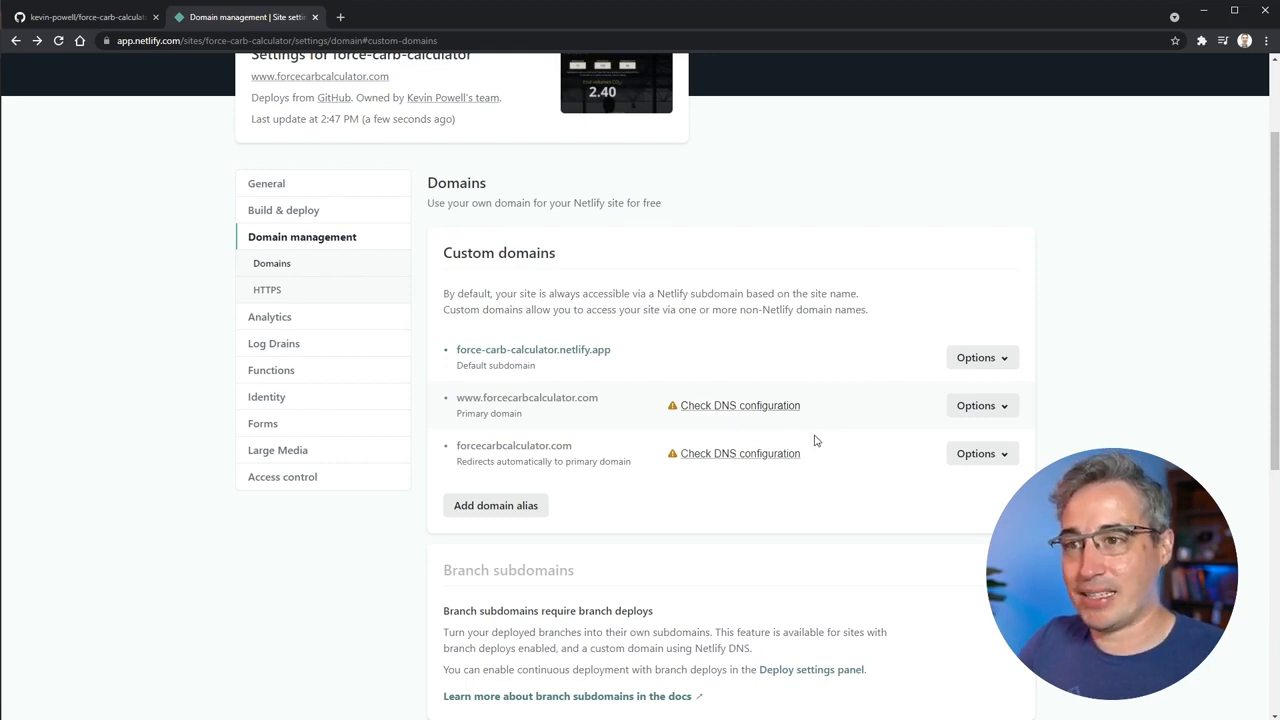
scroll(815, 440, down, 4)
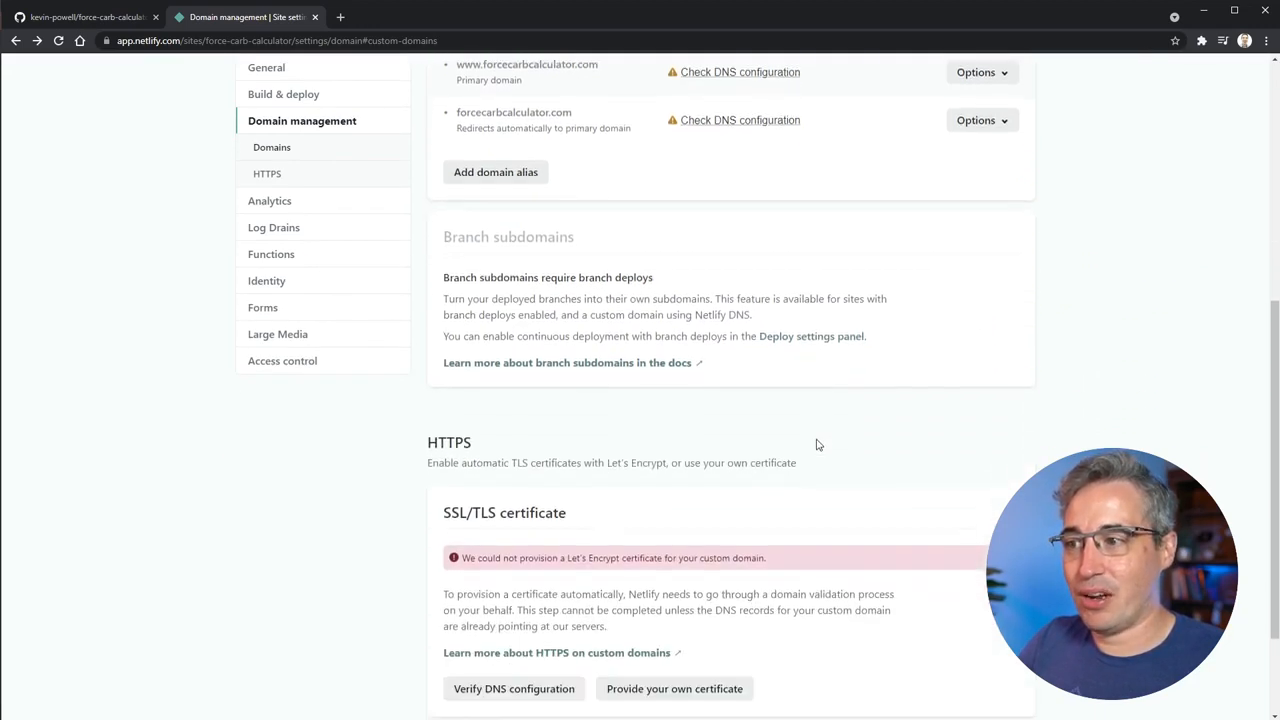
scroll(816, 444, down, 1)
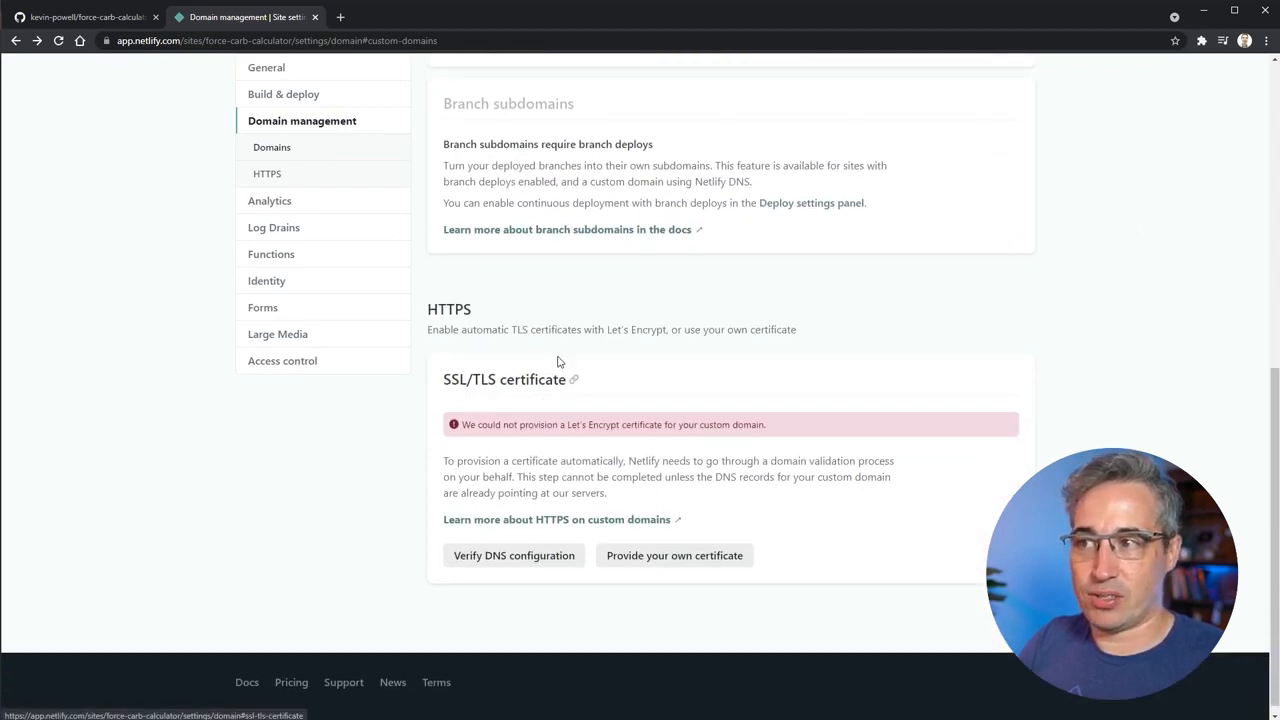
scroll(537, 397, down, 1)
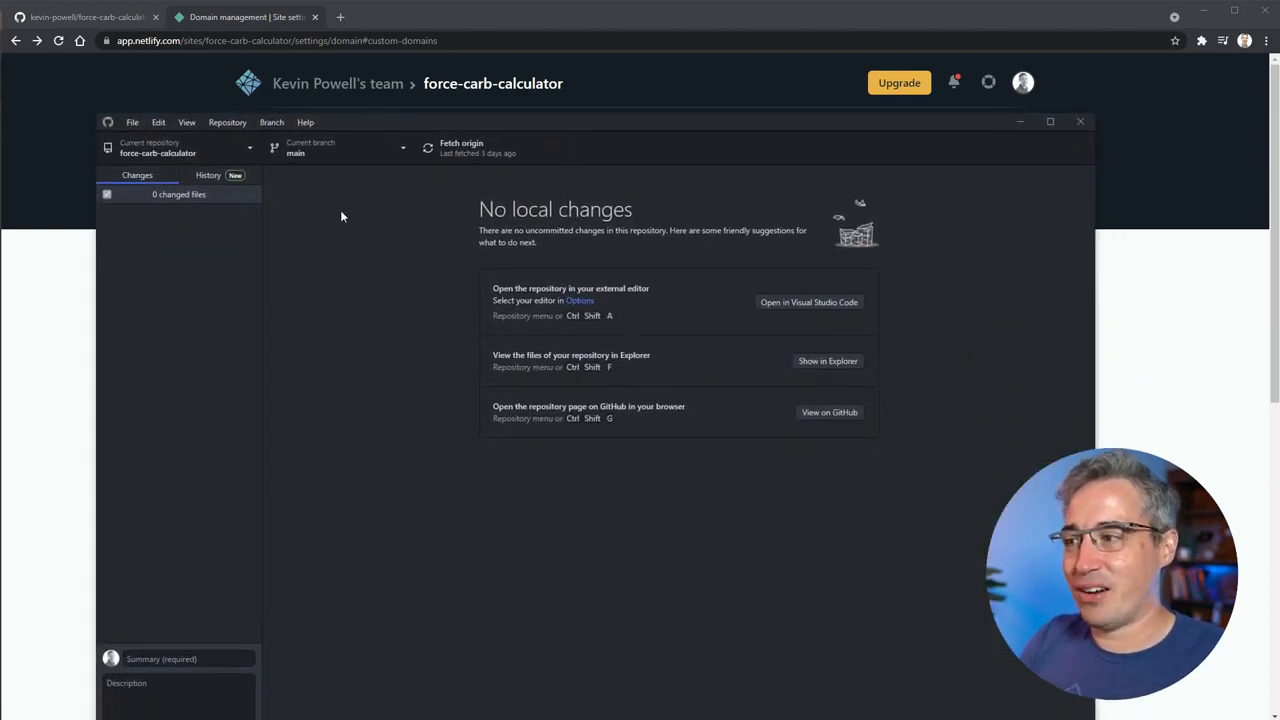
- Reposition and resize the GitHub Desktop window, and open the force-carb-calculator repository in Visual Studio Code
drag(432, 124, 395, 72)
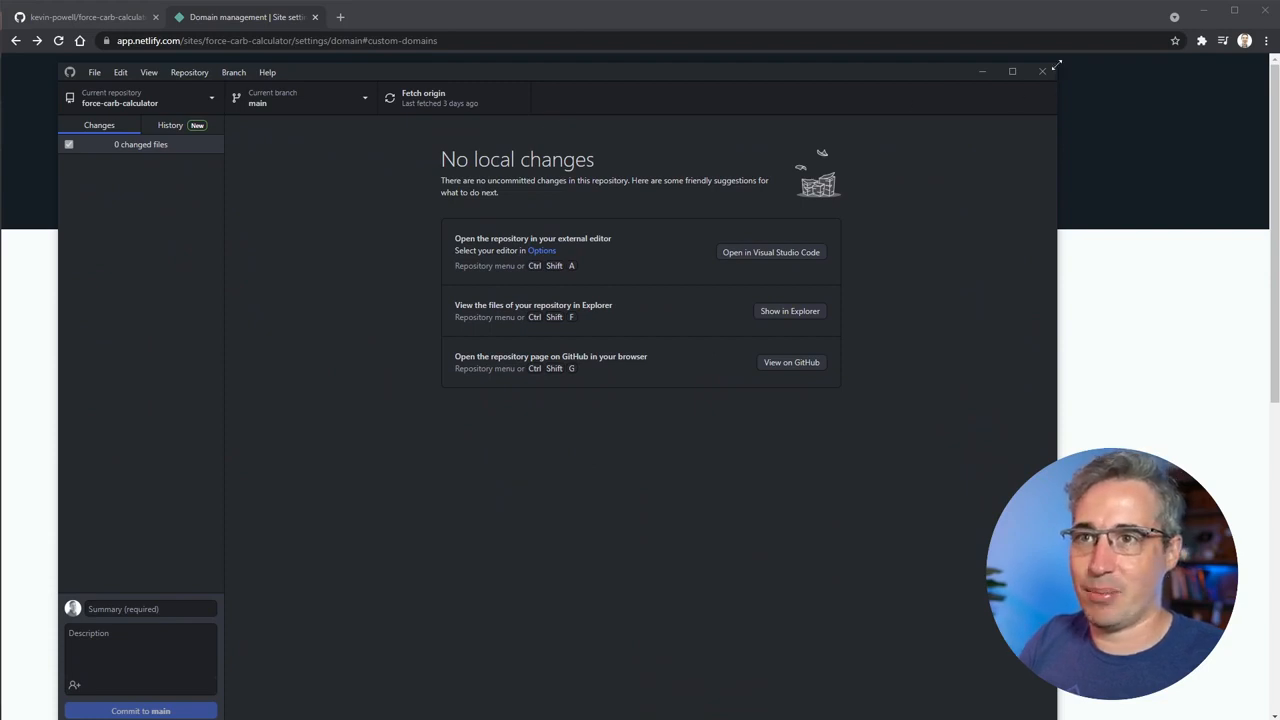
drag(1057, 65, 1072, 177)
drag(931, 180, 921, 122)
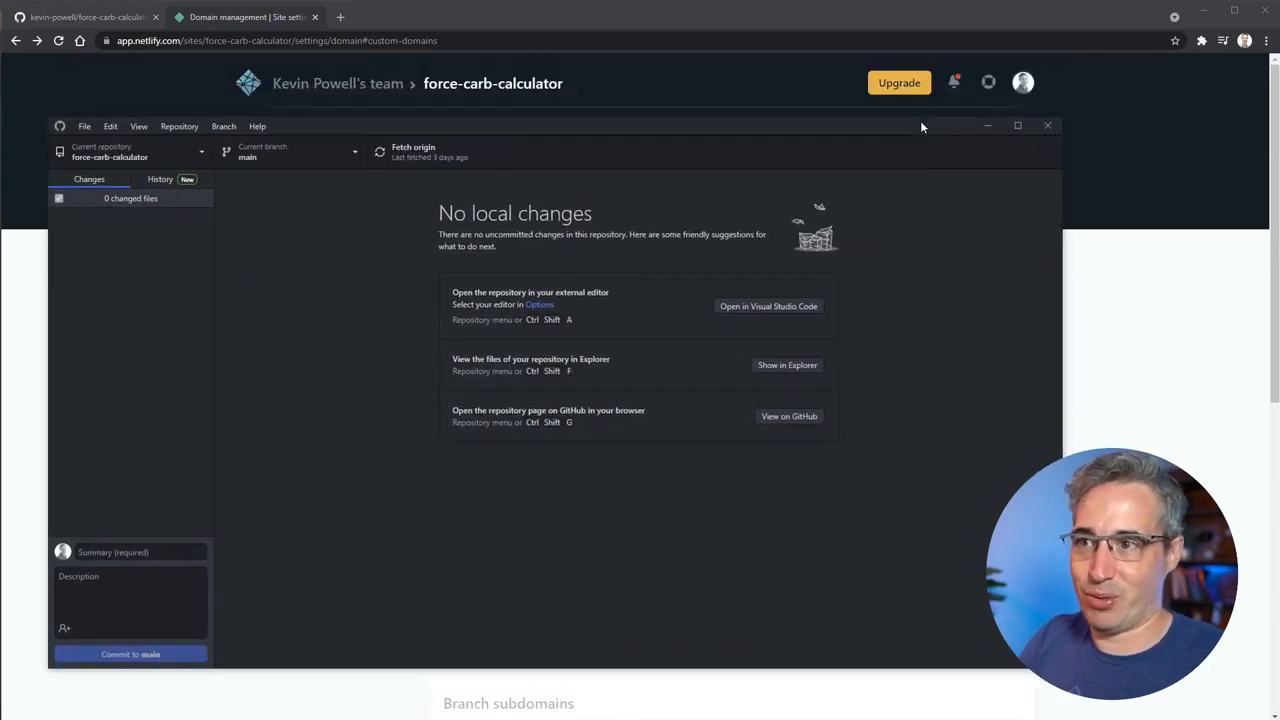
click(812, 308)
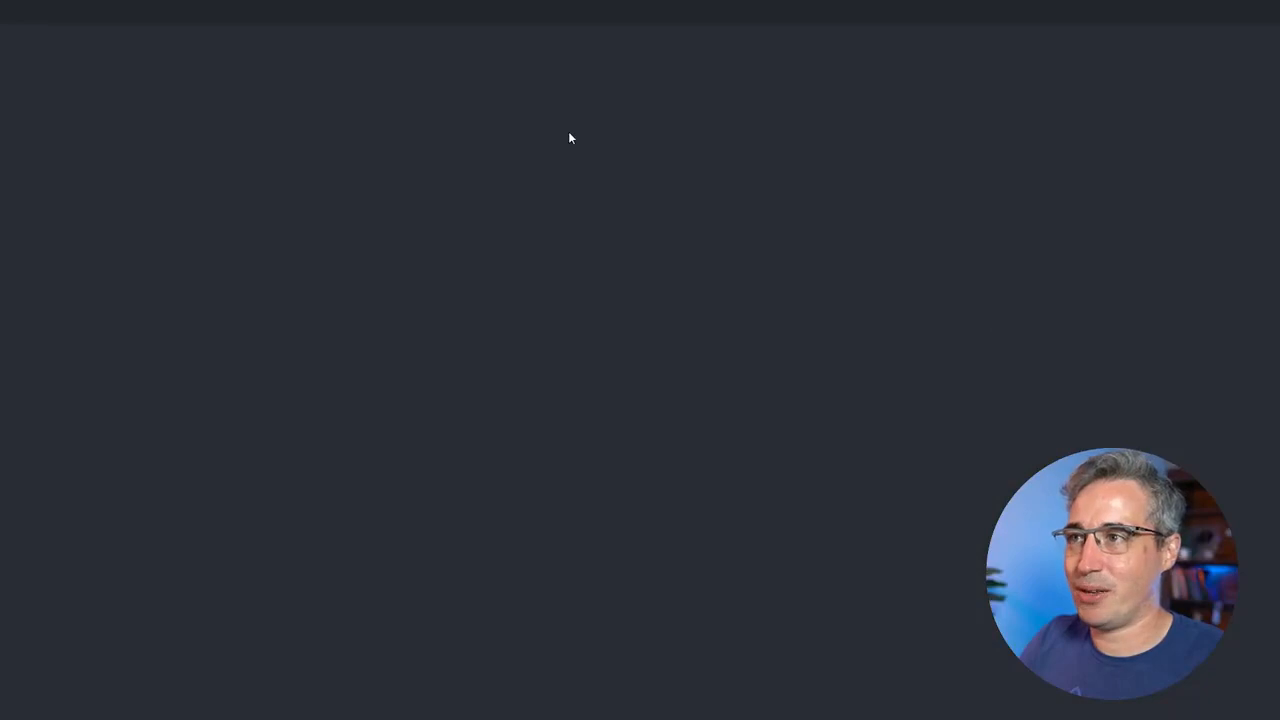
drag(575, 14, 377, 18)
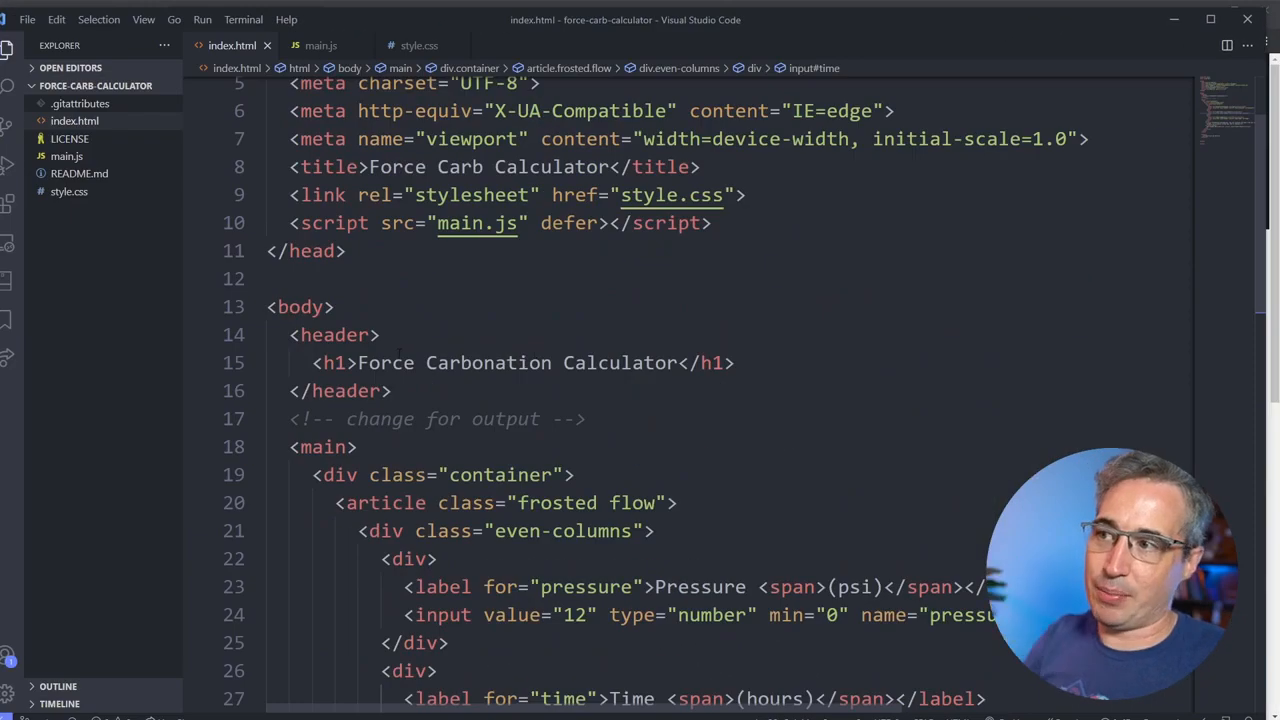
- Shorten the h1 heading in index.html to "Force Carb Calculator" and save the file
drag(358, 363, 679, 363)
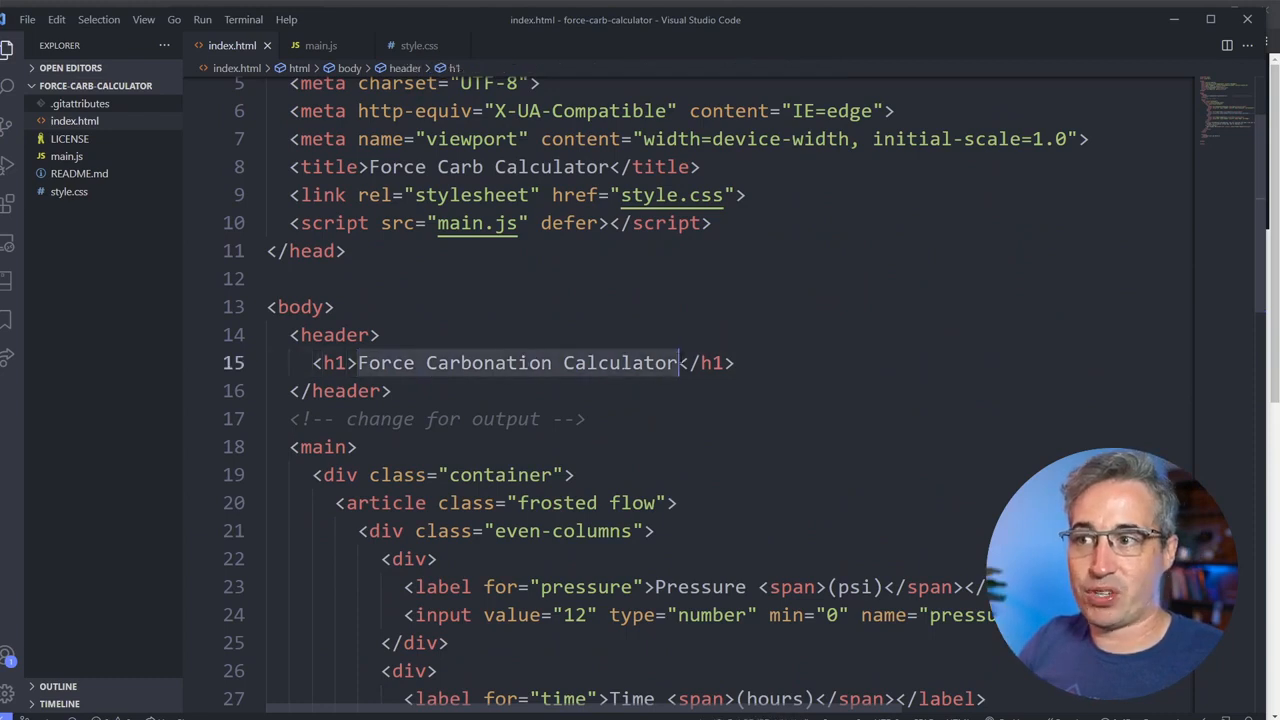
scroll(523, 320, down, 1)
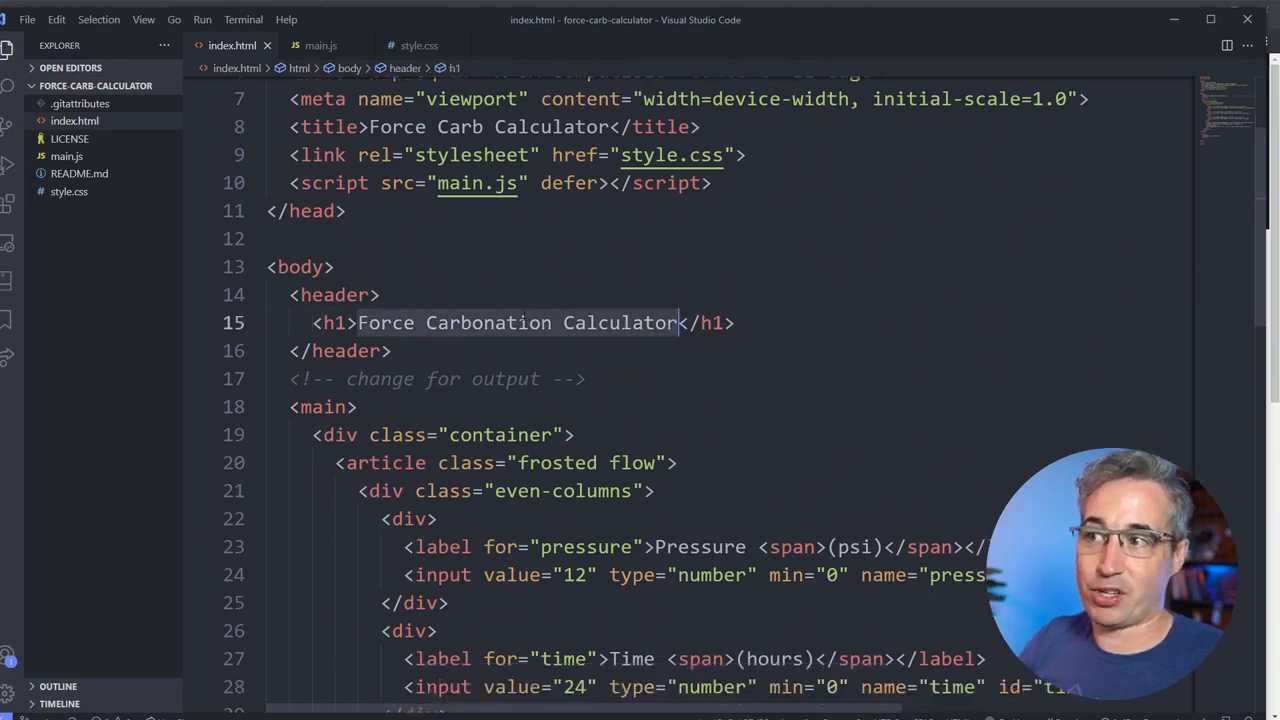
click(551, 323)
key(BackSpace)
key(BackSpace)
key(BackSpace)
key(BackSpace)
key(BackSpace)
key(BackSpace)
key(BackSpace)
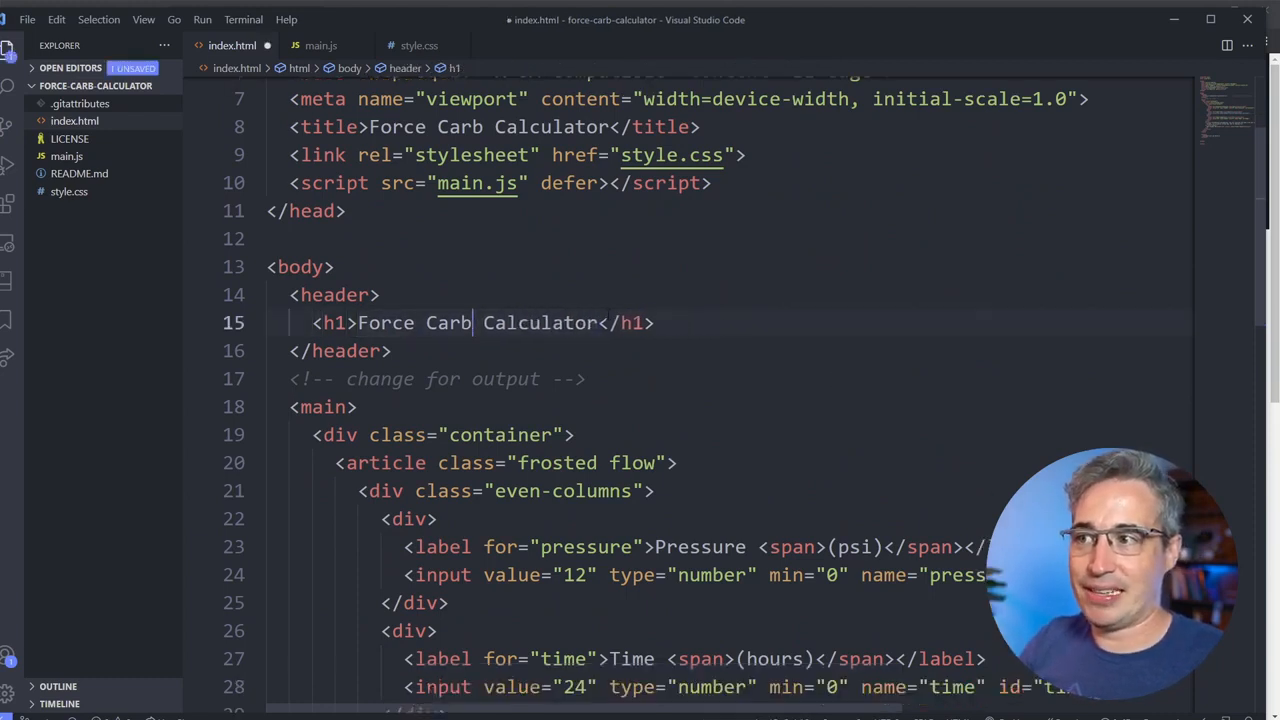
key(ctrl+s)
drag(358, 323, 542, 323)
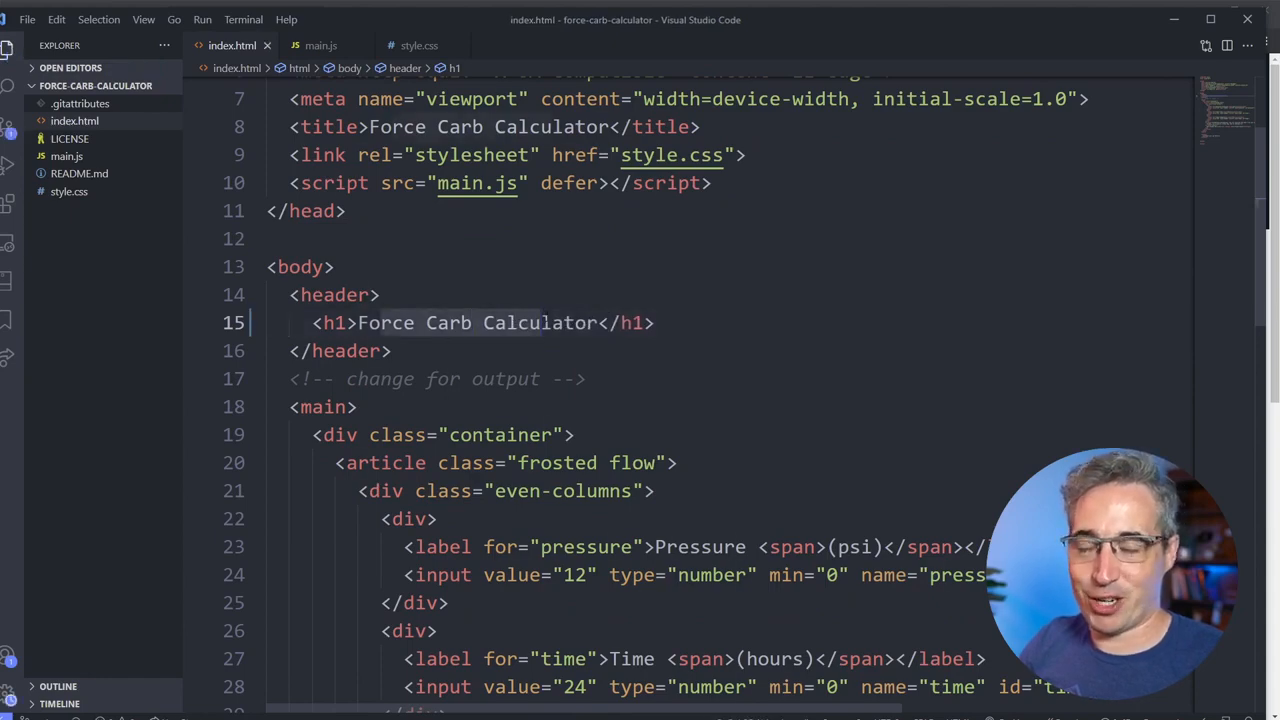
- Switch to GitHub Desktop, commit the index.html change to main with the summary "updated my h1", and push it to origin
click(1174, 19)
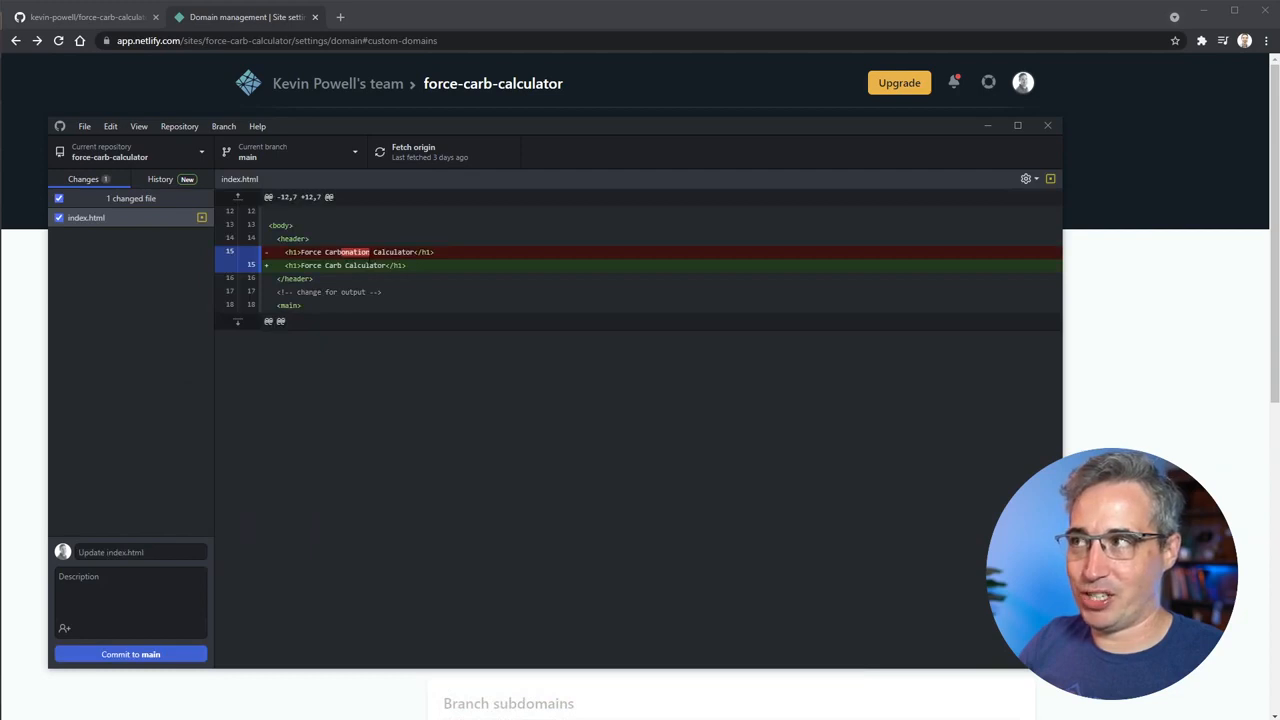
click(142, 552)
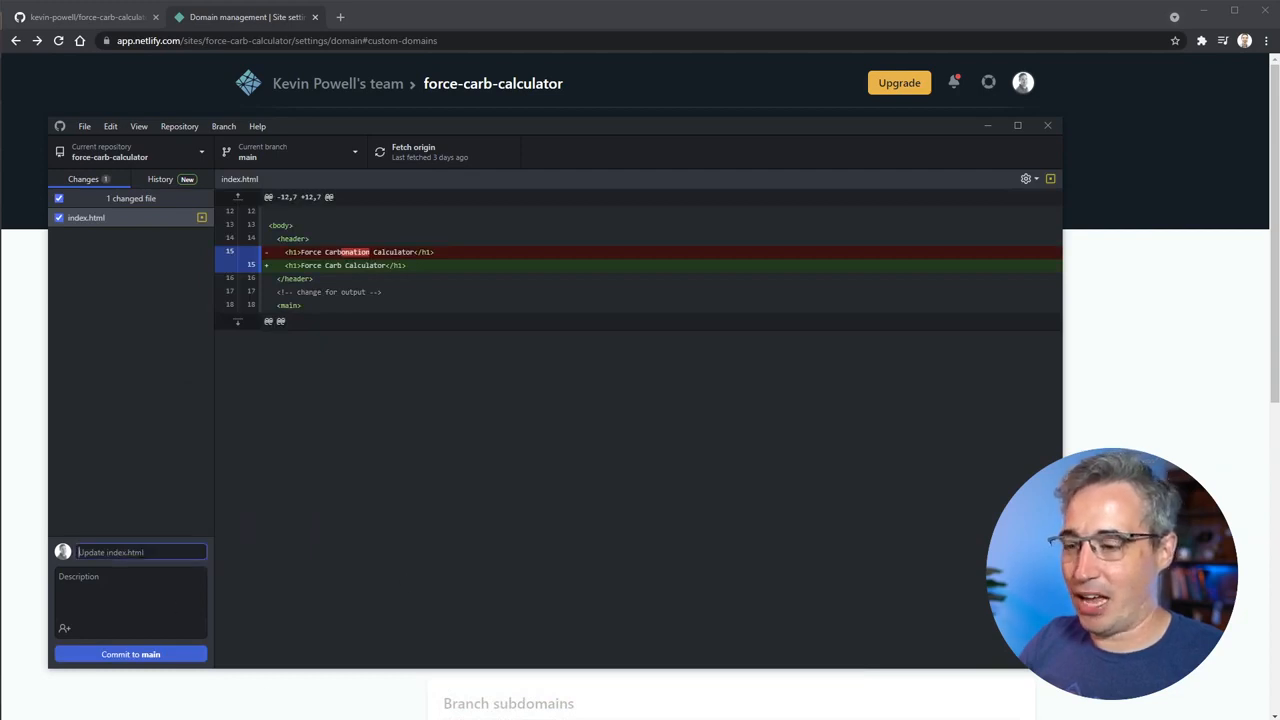
text(updated my h1)
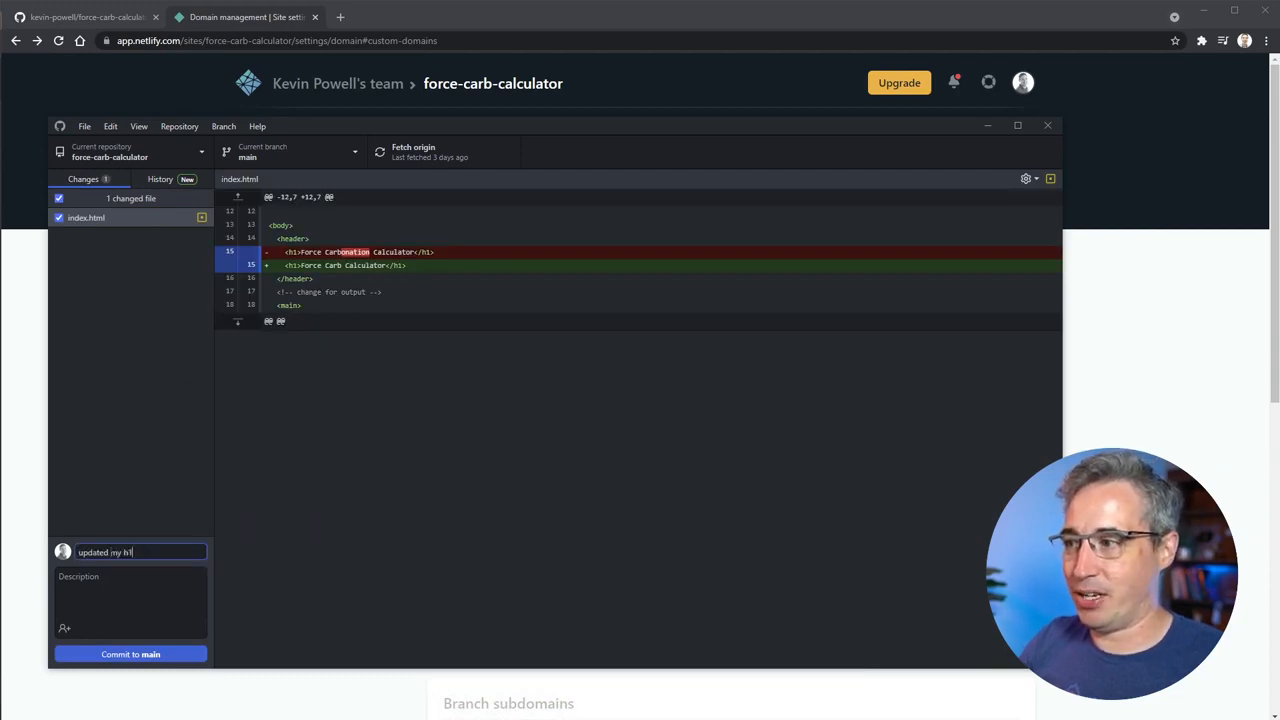
click(146, 655)
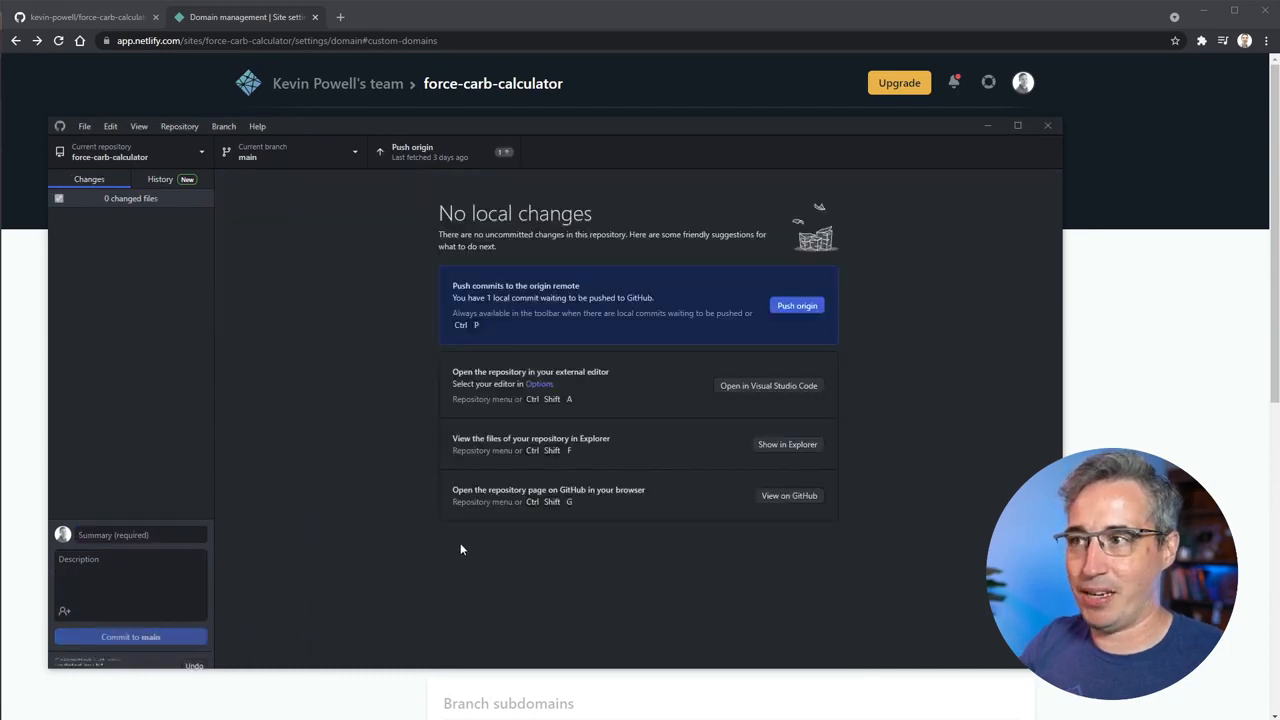
click(820, 305)
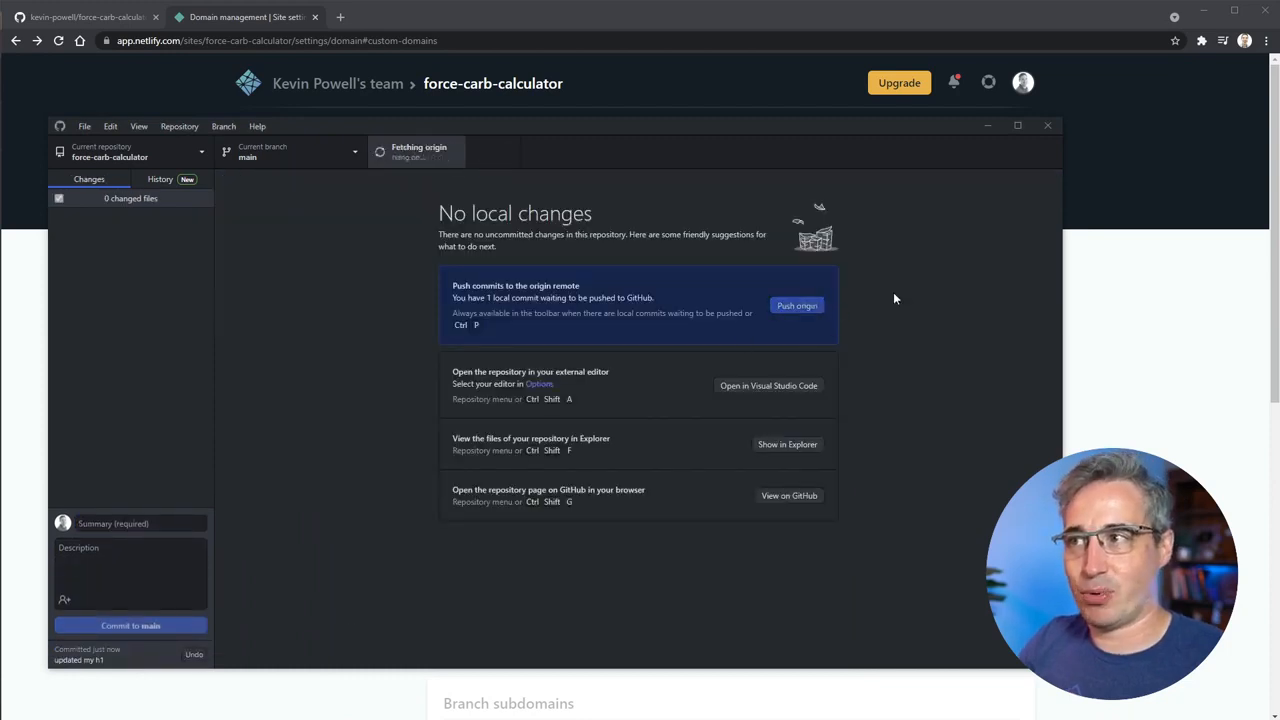
click(992, 126)
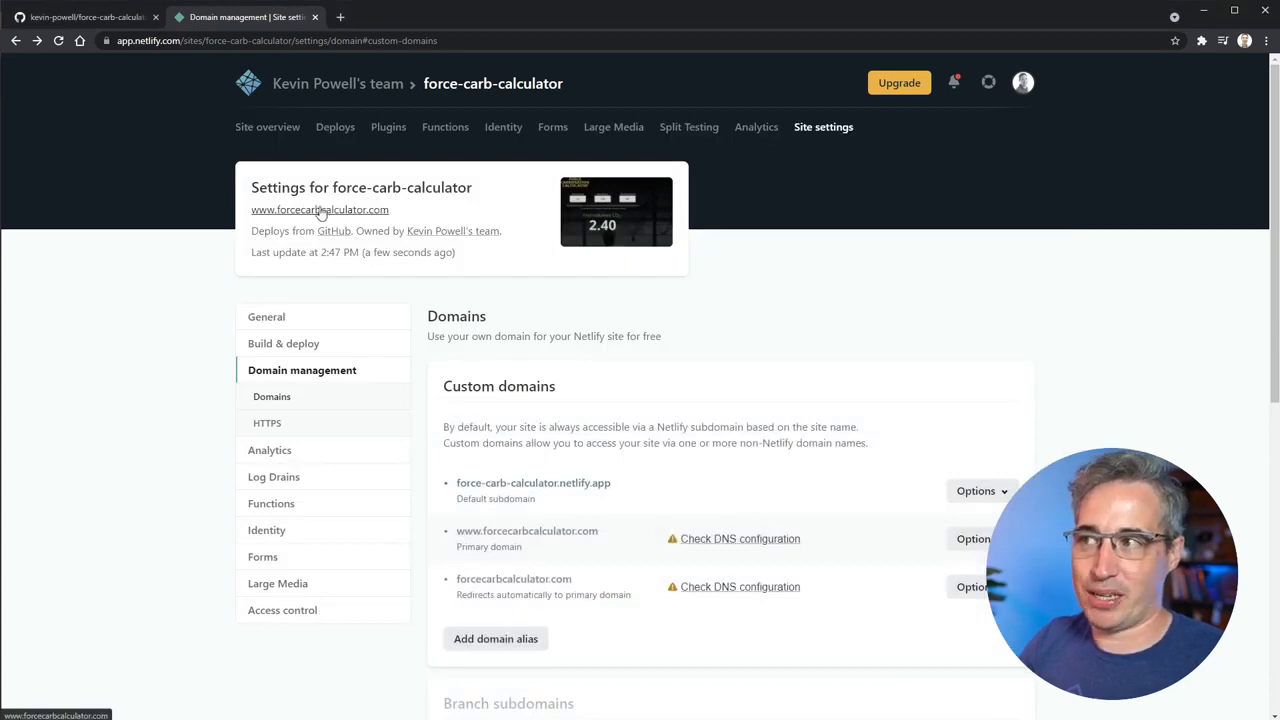
- Open force-carb-calculator.netlify.app in a new browser tab using the address from the Netlify domain list, and check the page heading
click(279, 328)
click(300, 476)
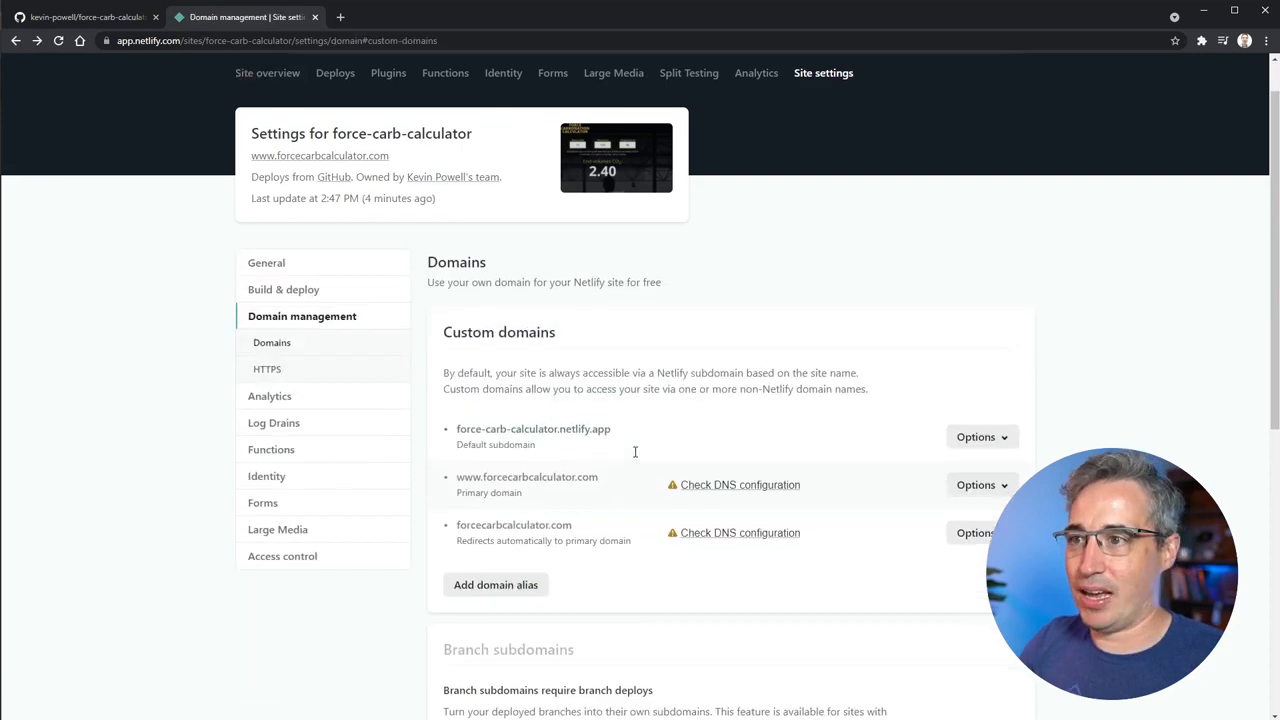
drag(614, 474, 457, 474)
key(ctrl+c)
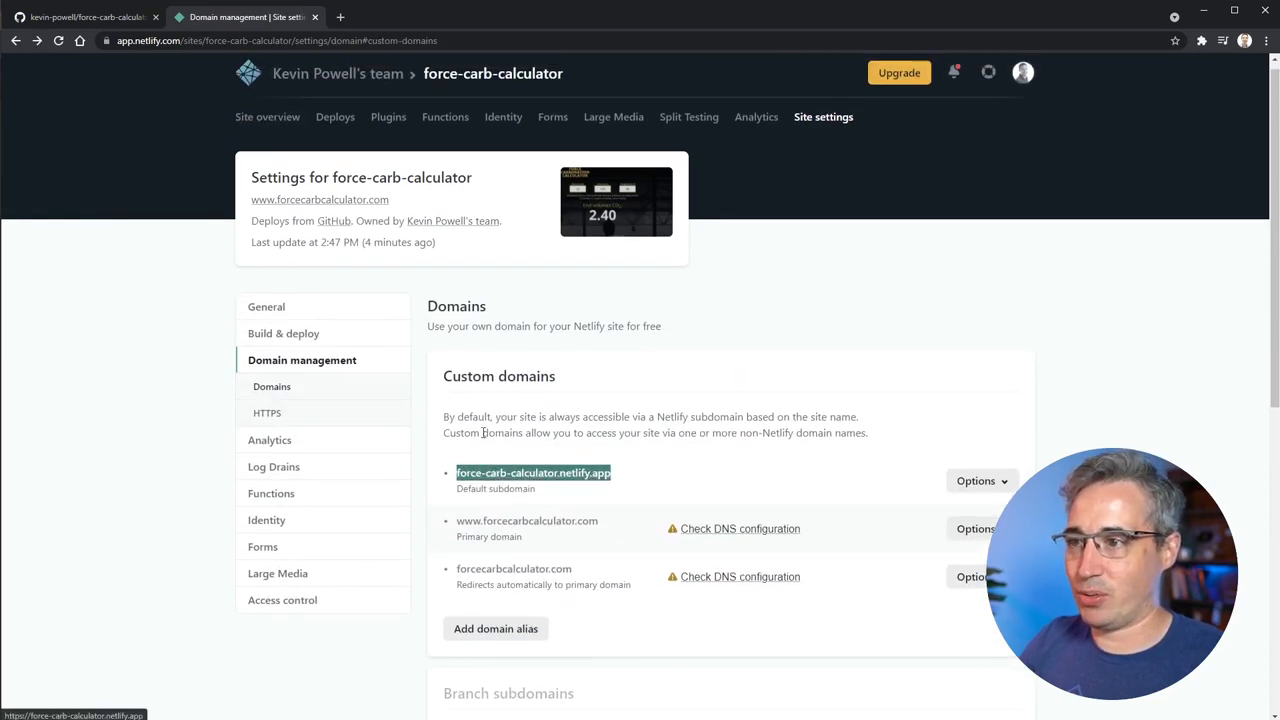
key(ctrl+t)
key(ctrl+v)
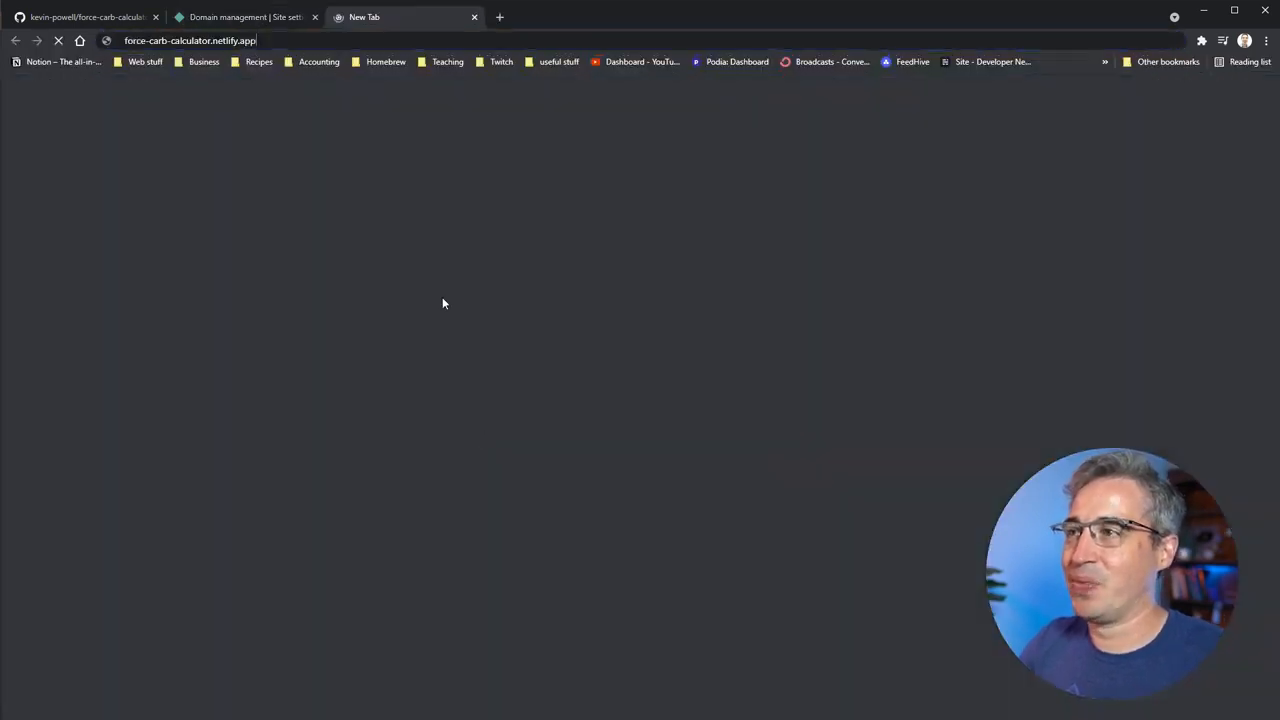
key(Return)
drag(578, 84, 704, 84)
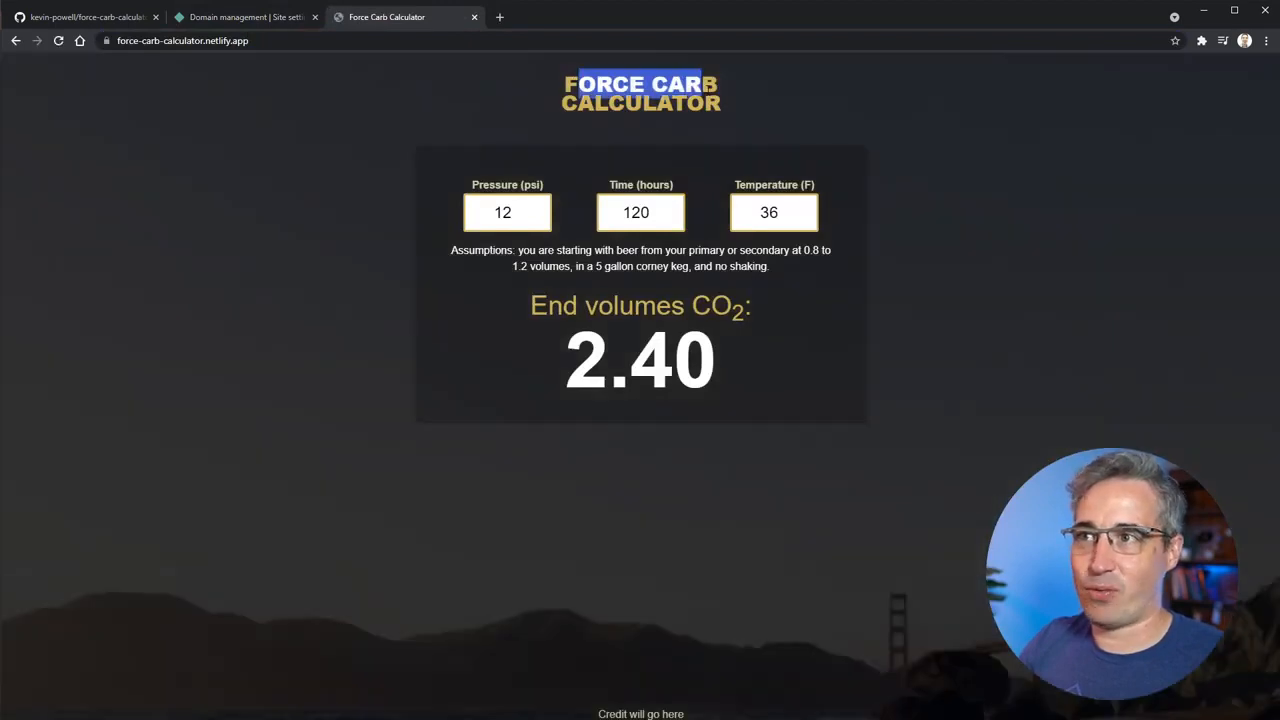
click(868, 169)
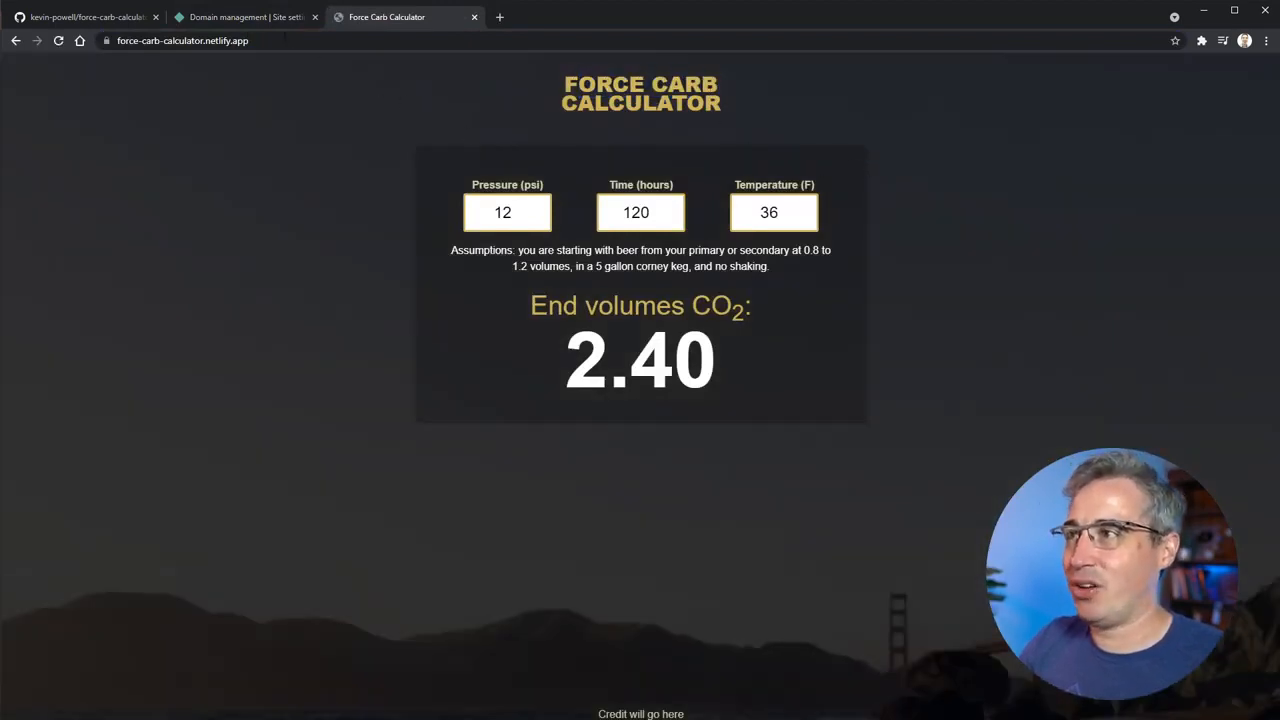
- Return to the Netlify site overview and examine the production deploys list and the Deploy Previews section
click(264, 24)
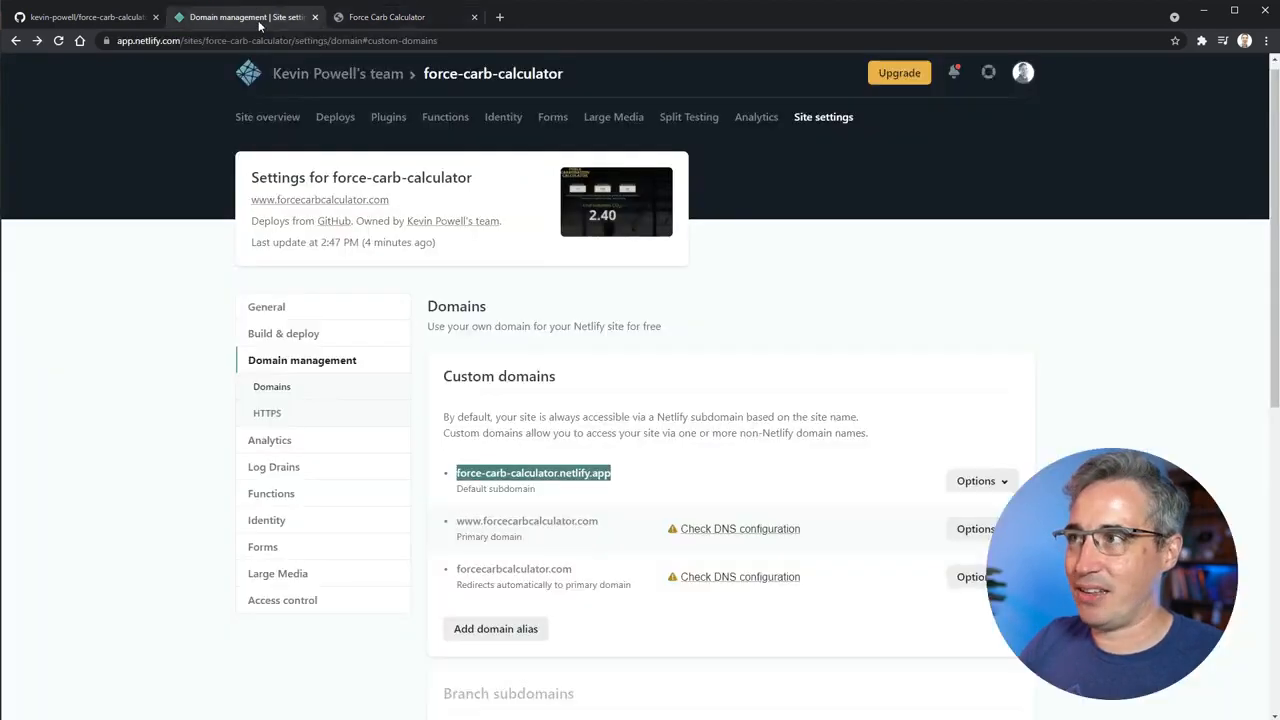
click(288, 118)
scroll(200, 405, down, 2)
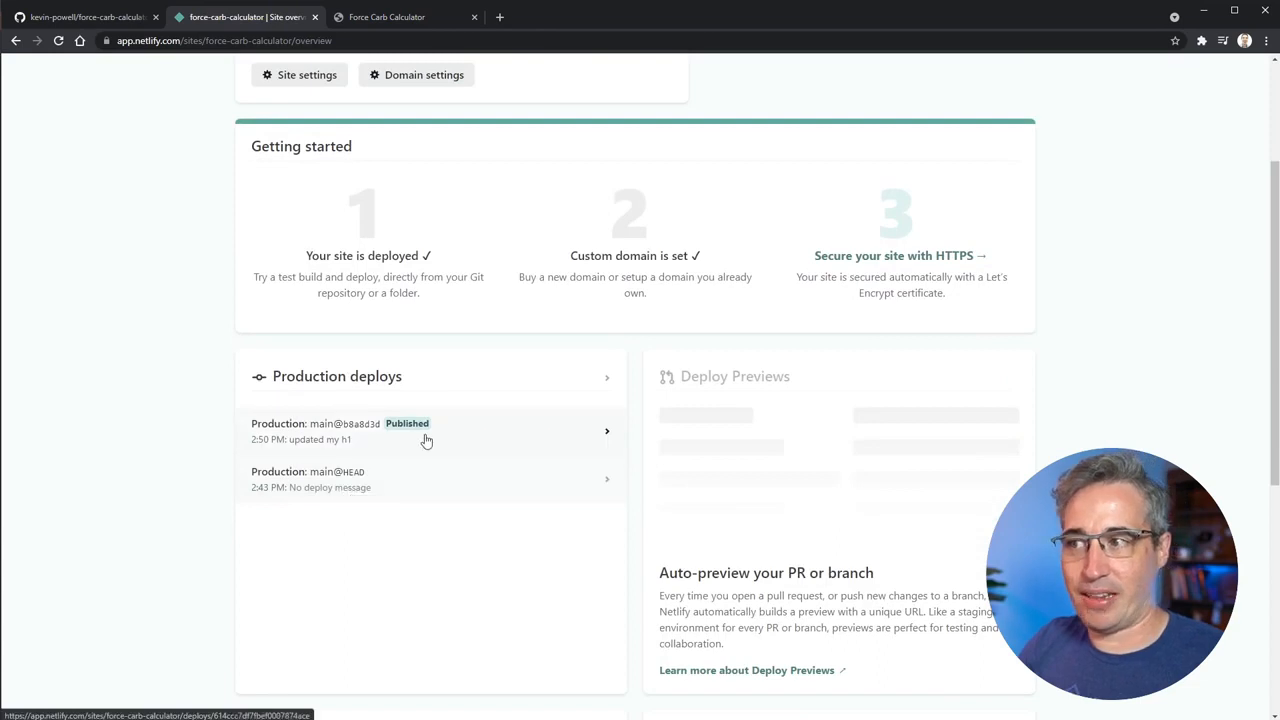
scroll(460, 437, down, 1)
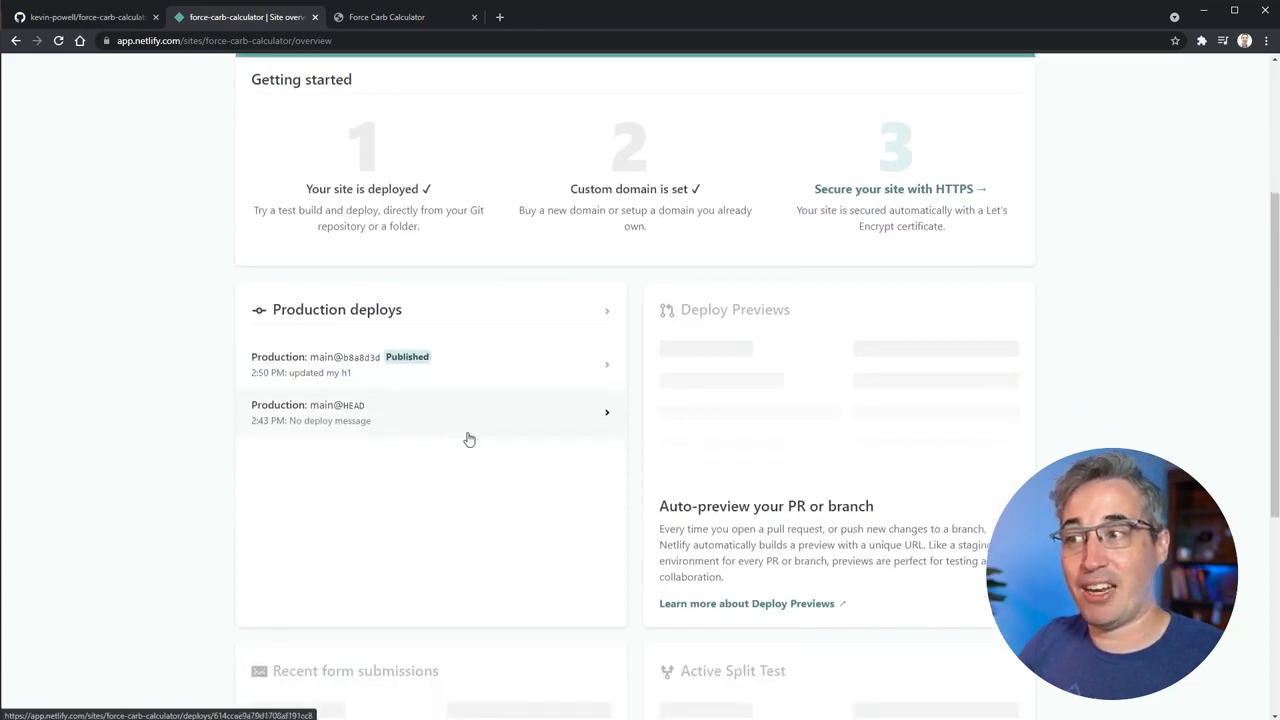
click(605, 416)
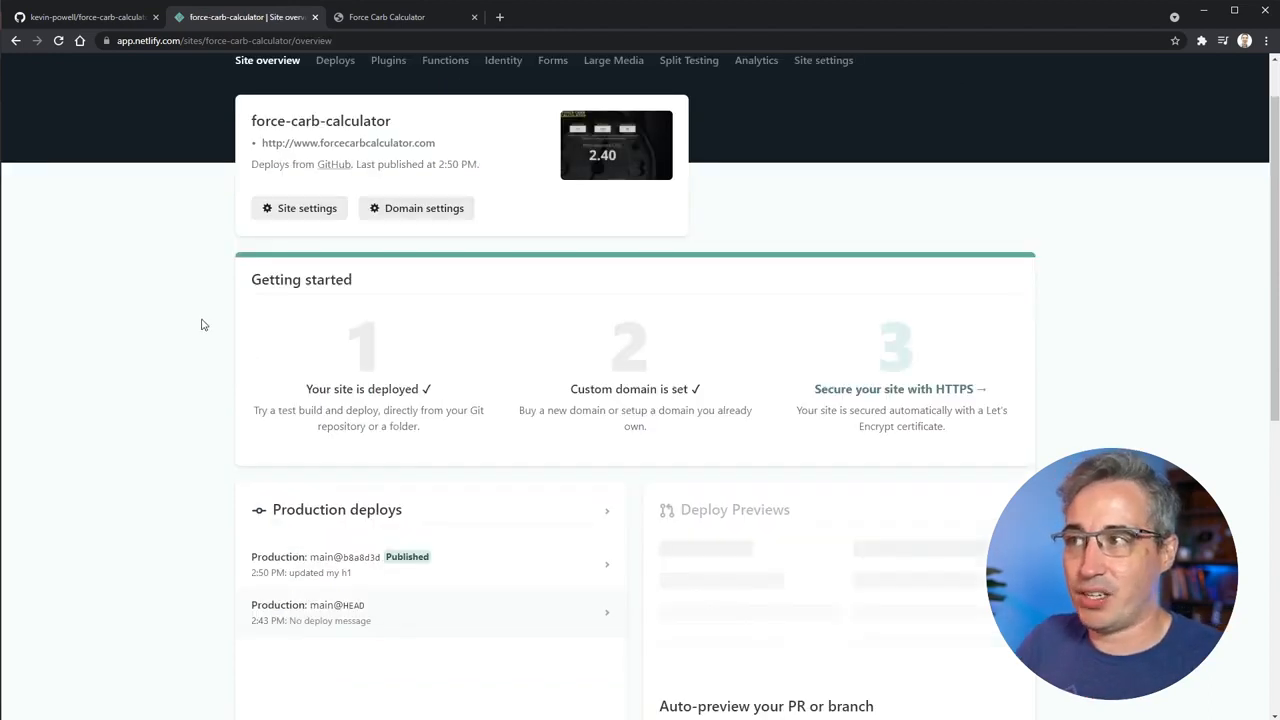
scroll(203, 334, down, 2)
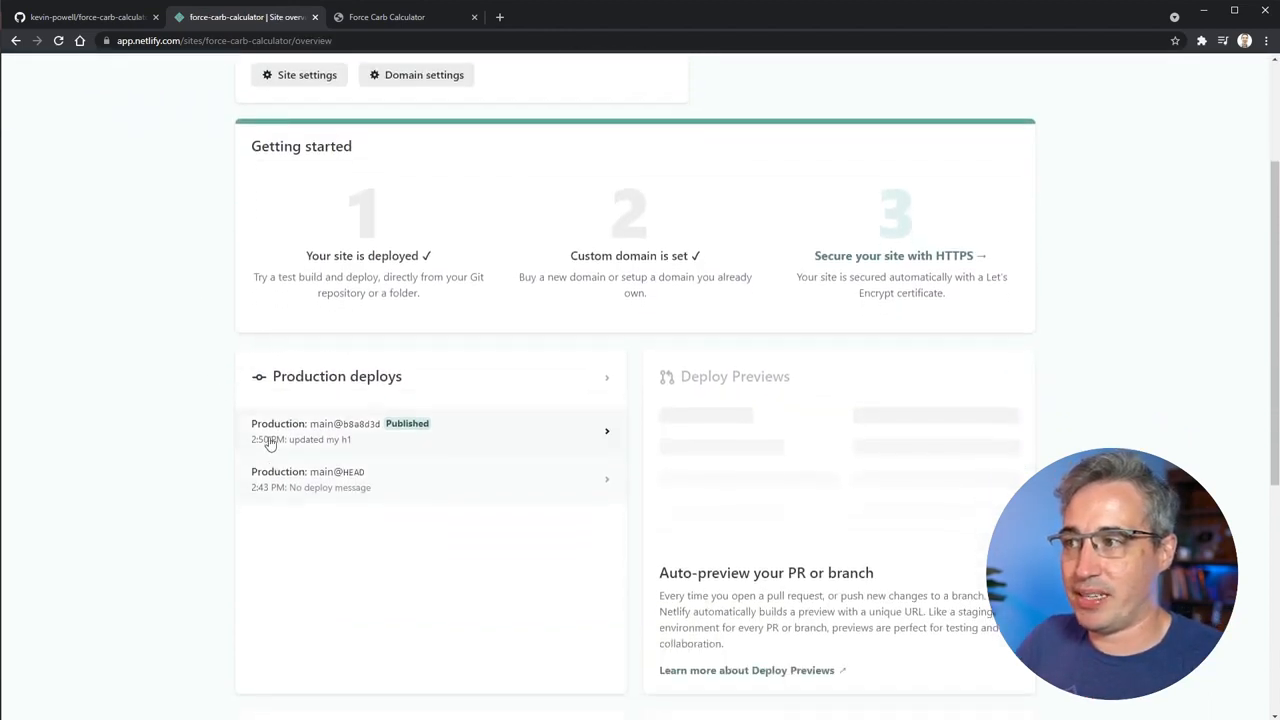
scroll(245, 455, down, 1)
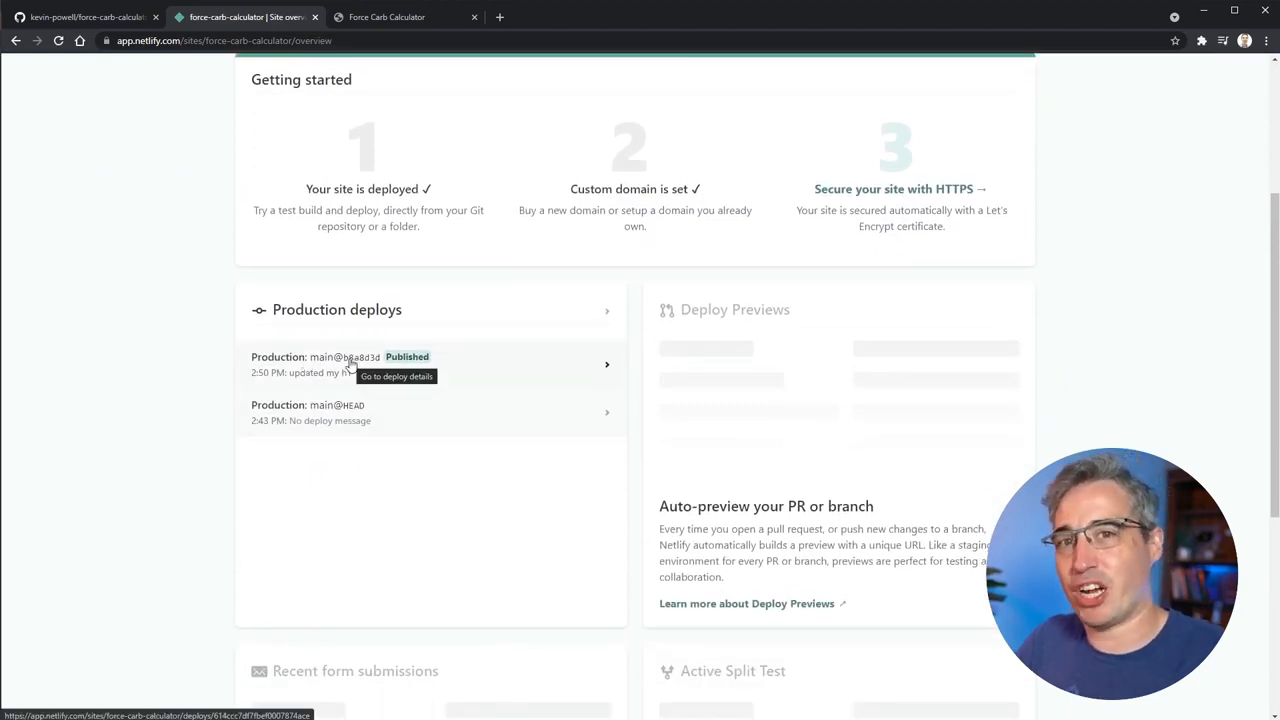
scroll(374, 443, down, 1)
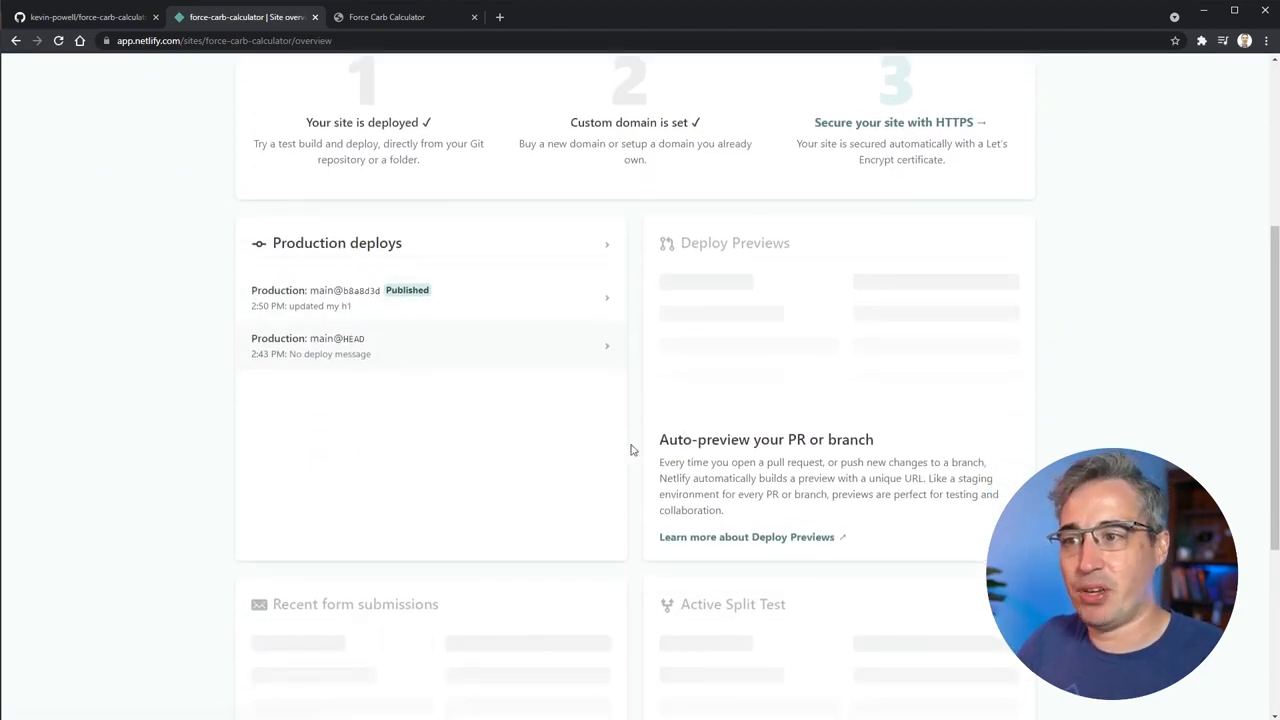
drag(670, 439, 874, 437)
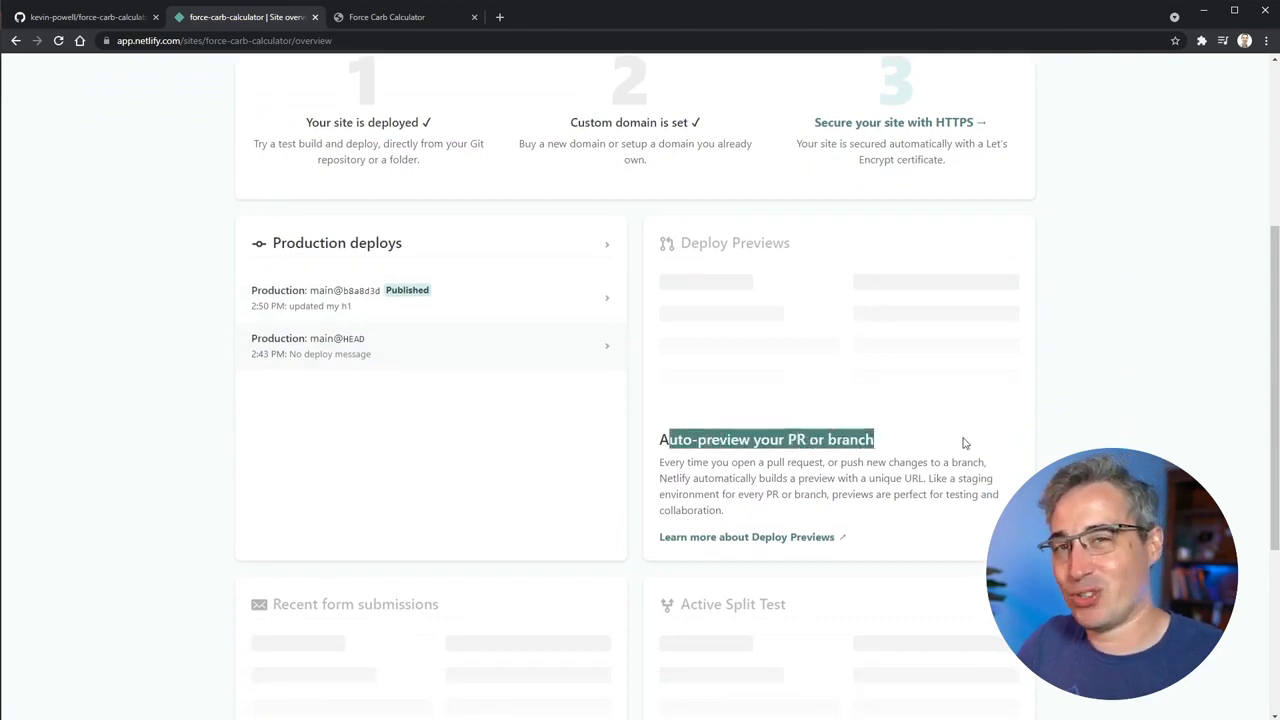
scroll(964, 443, down, 1)
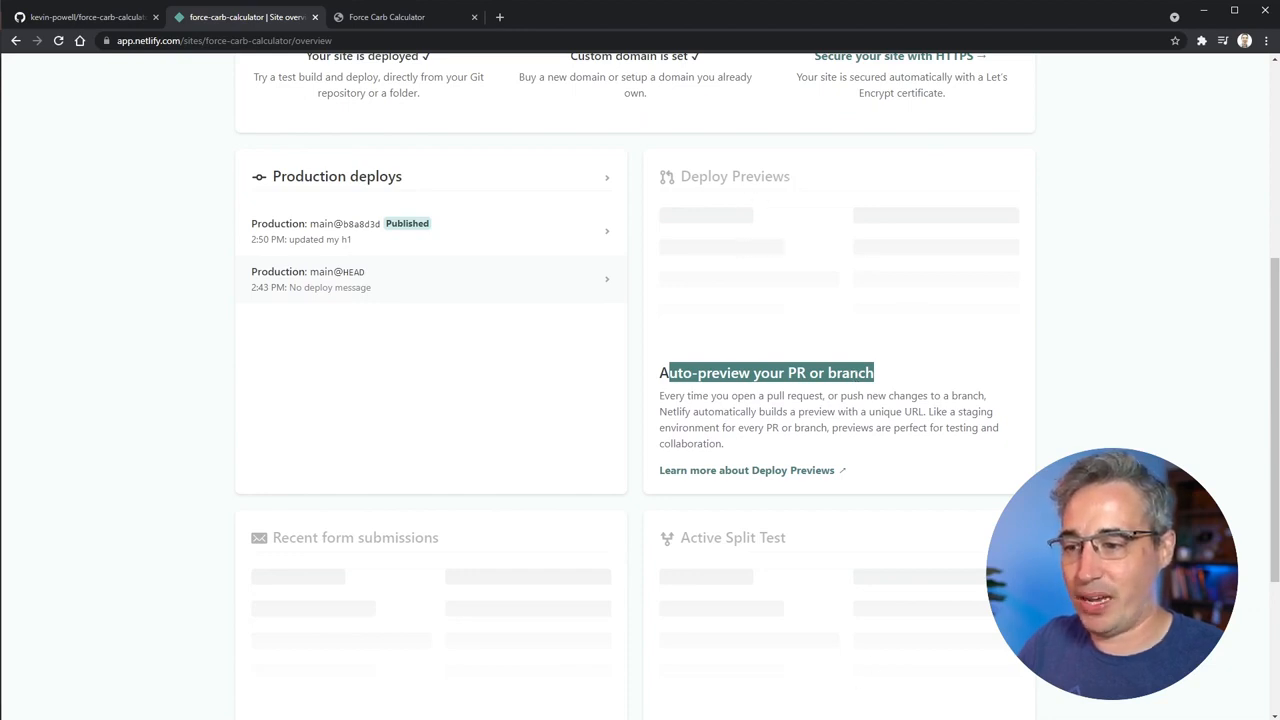
- Switch to GitHub Desktop and create a branch named "new-title" based on main
key(alt+Tab)
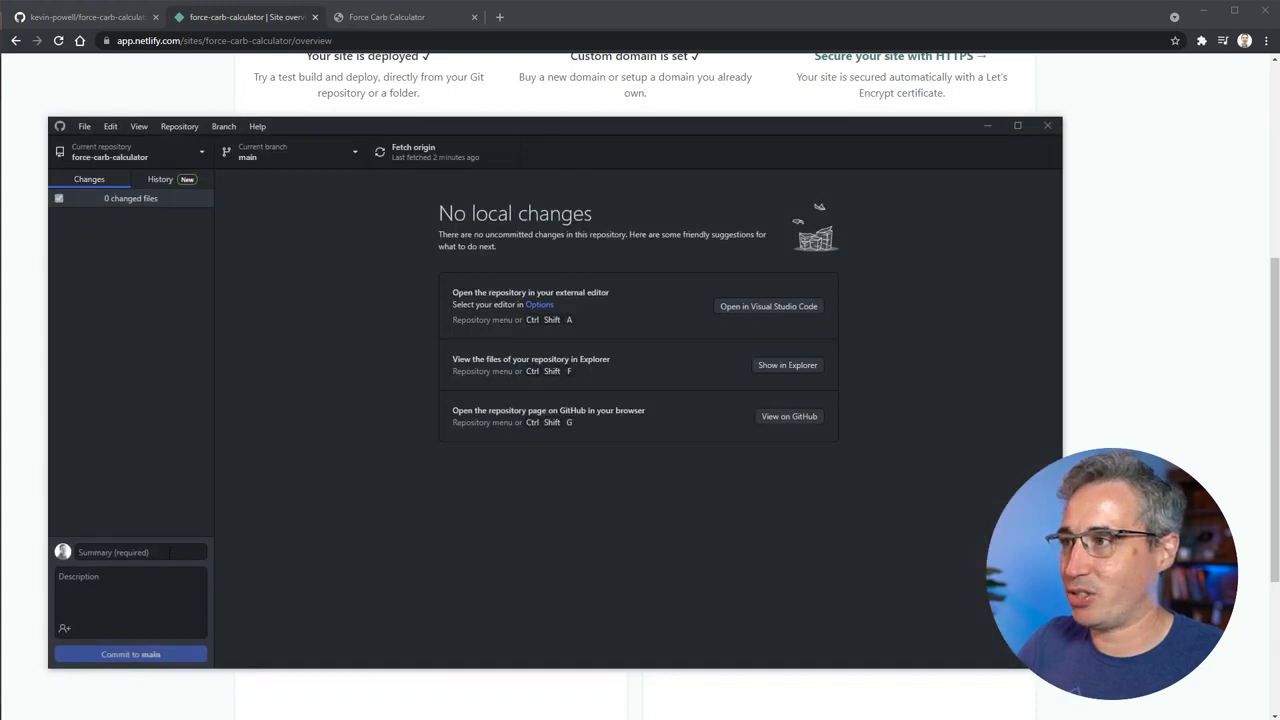
click(330, 145)
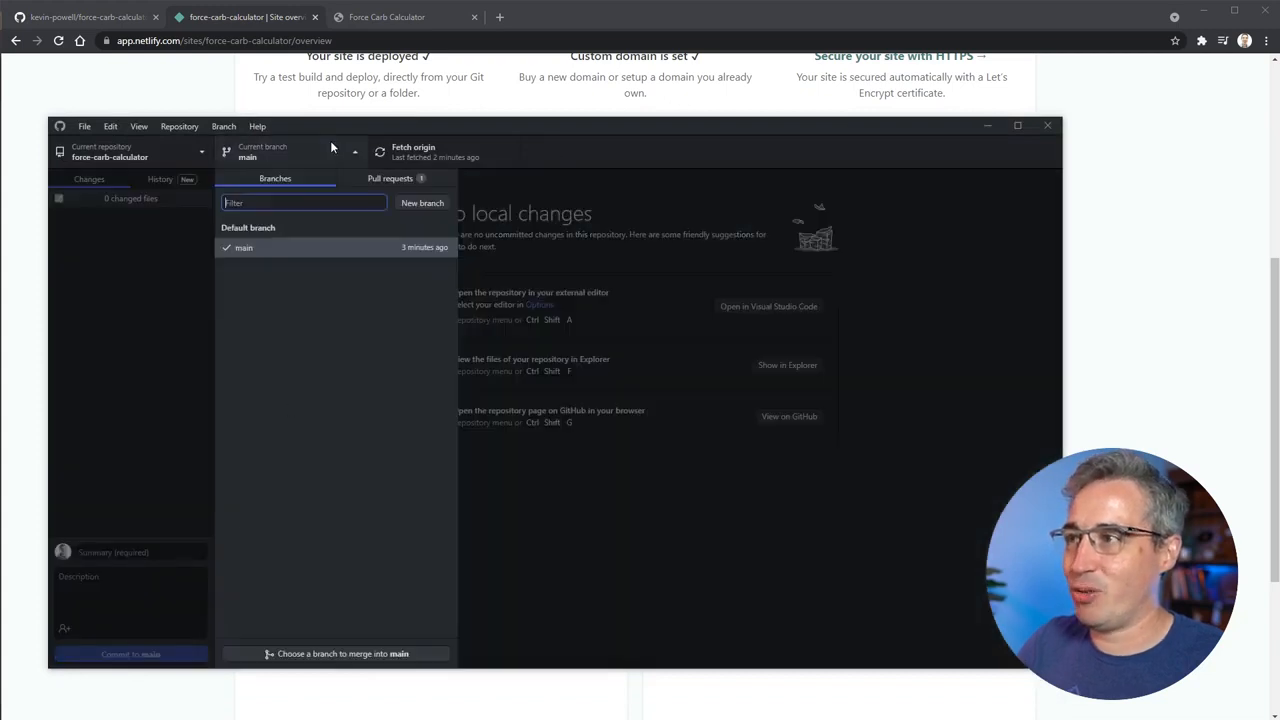
click(432, 205)
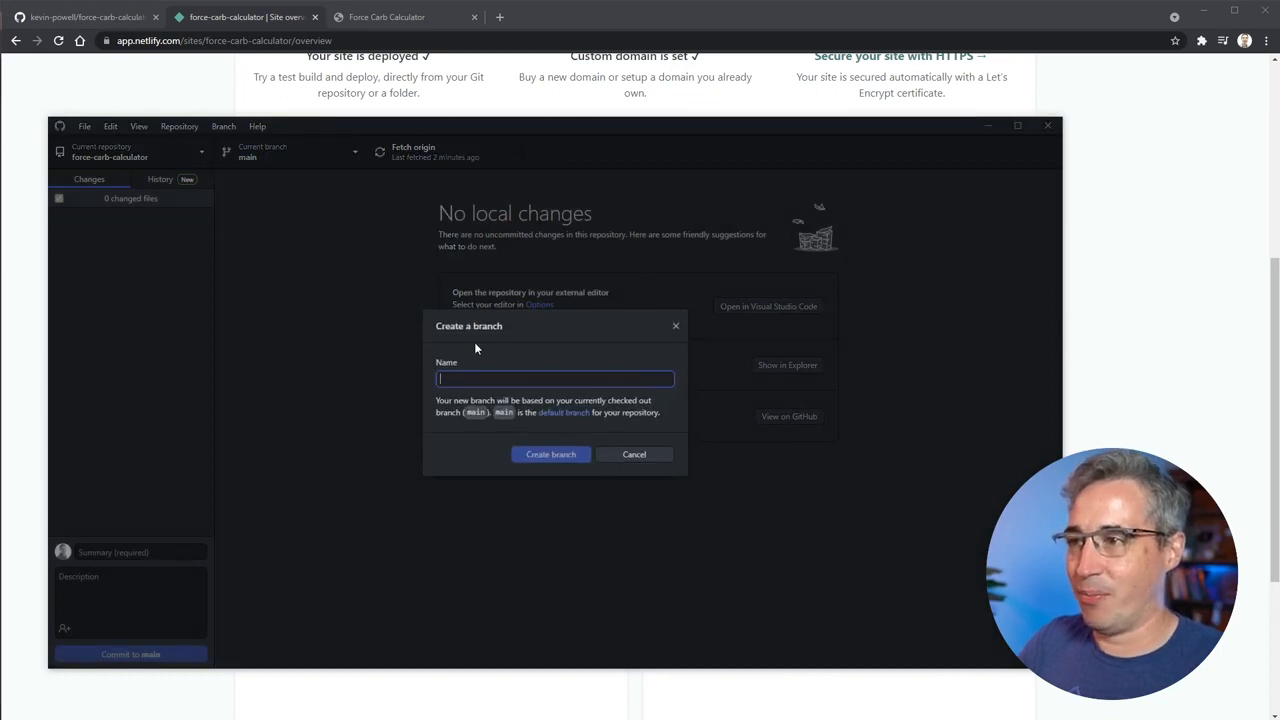
text(demo-bra)
key(BackSpace)
key(BackSpace)
key(BackSpace)
key(BackSpace)
key(BackSpace)
key(BackSpace)
key(BackSpace)
key(BackSpace)
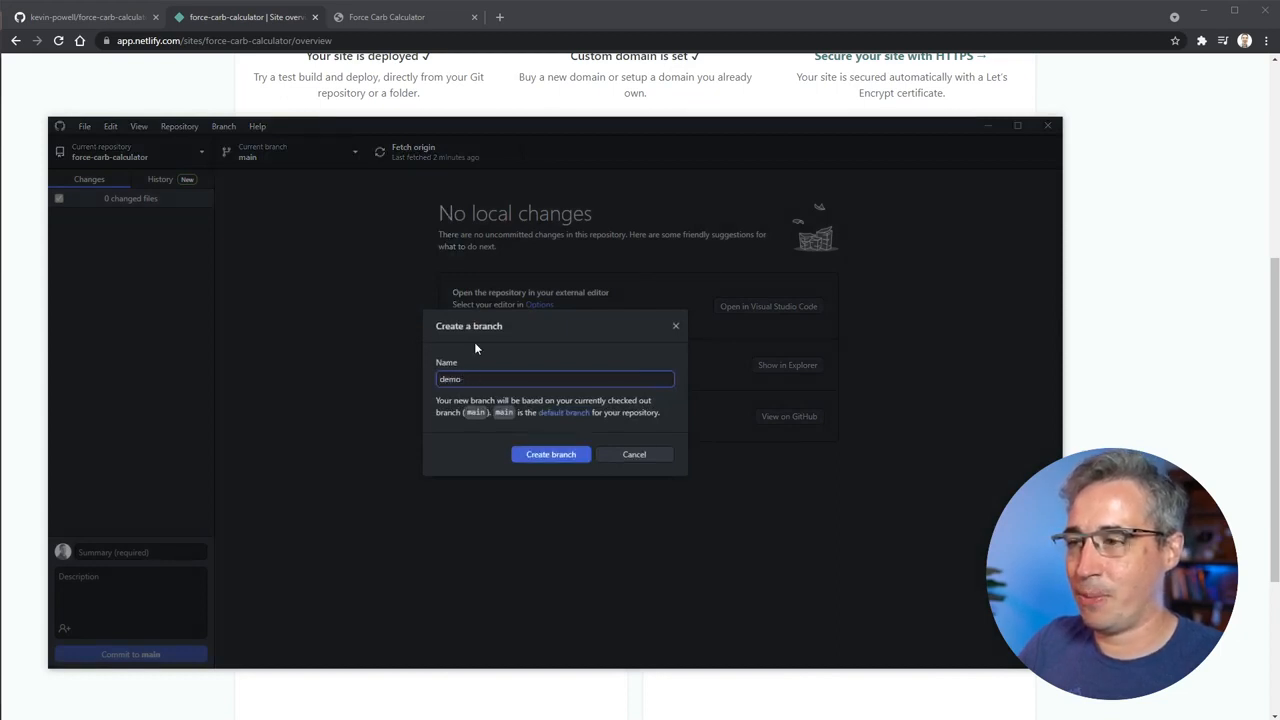
text(new-title)
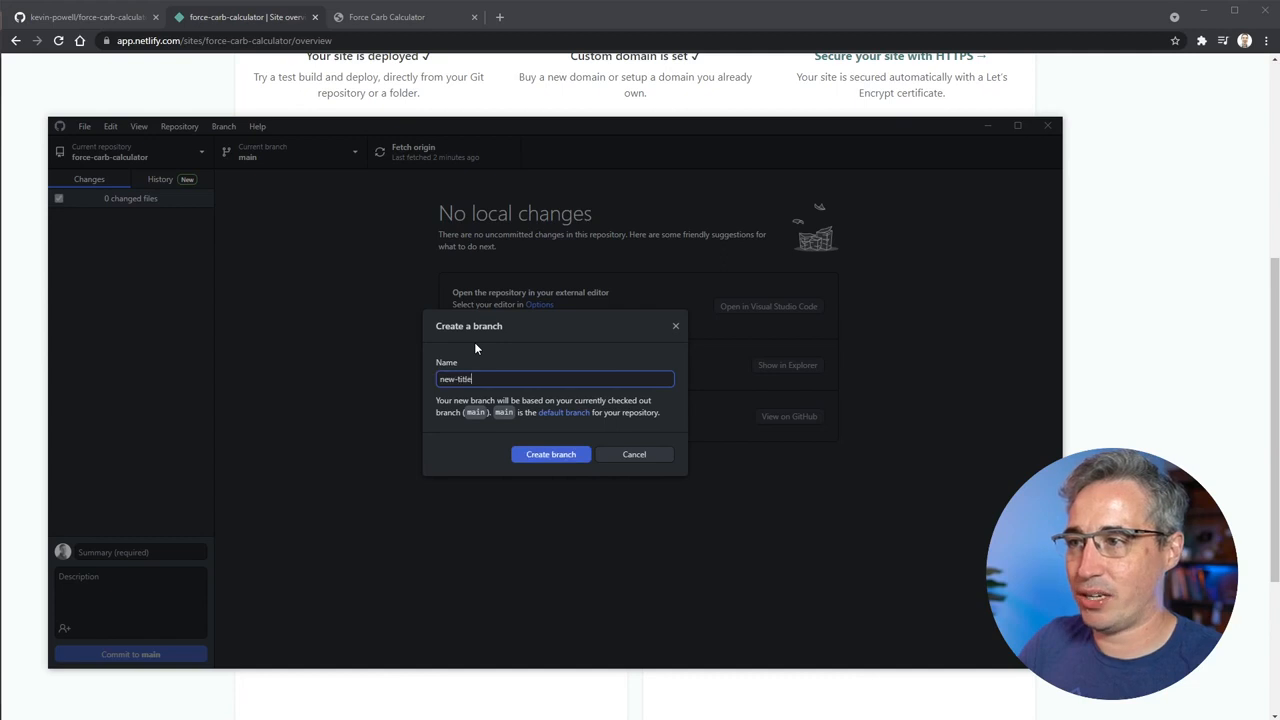
click(547, 455)
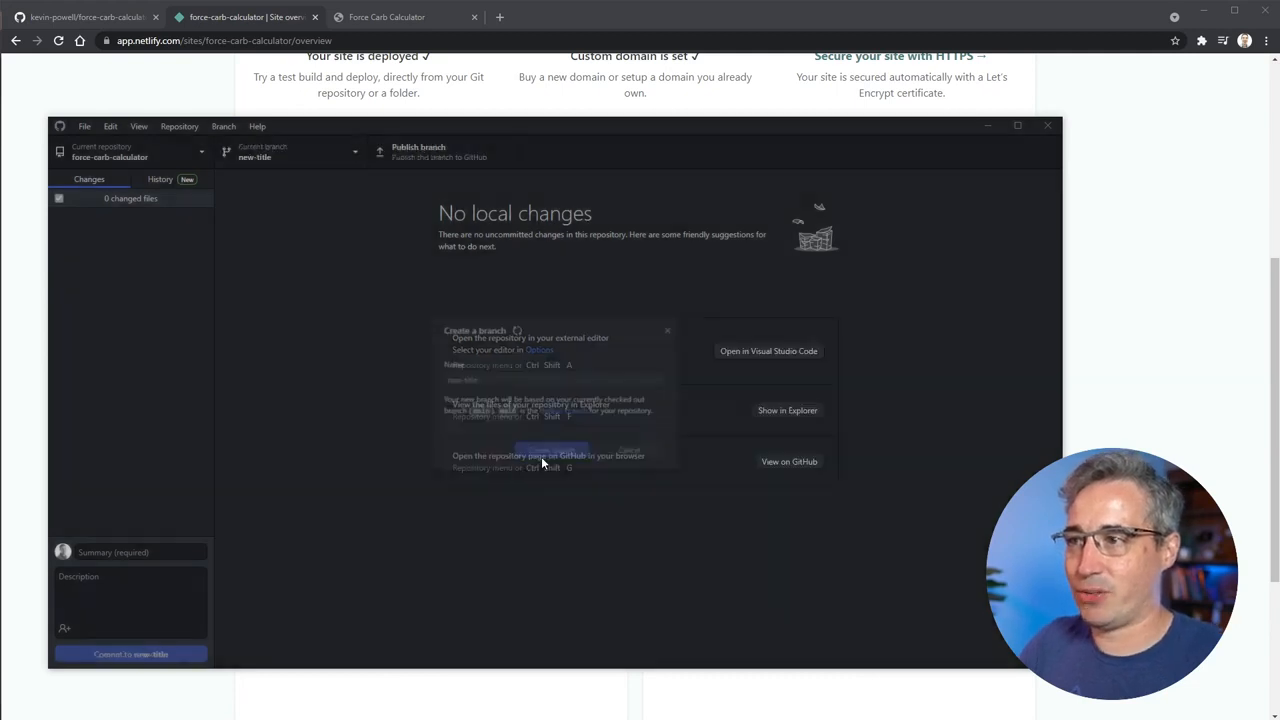
click(790, 312)
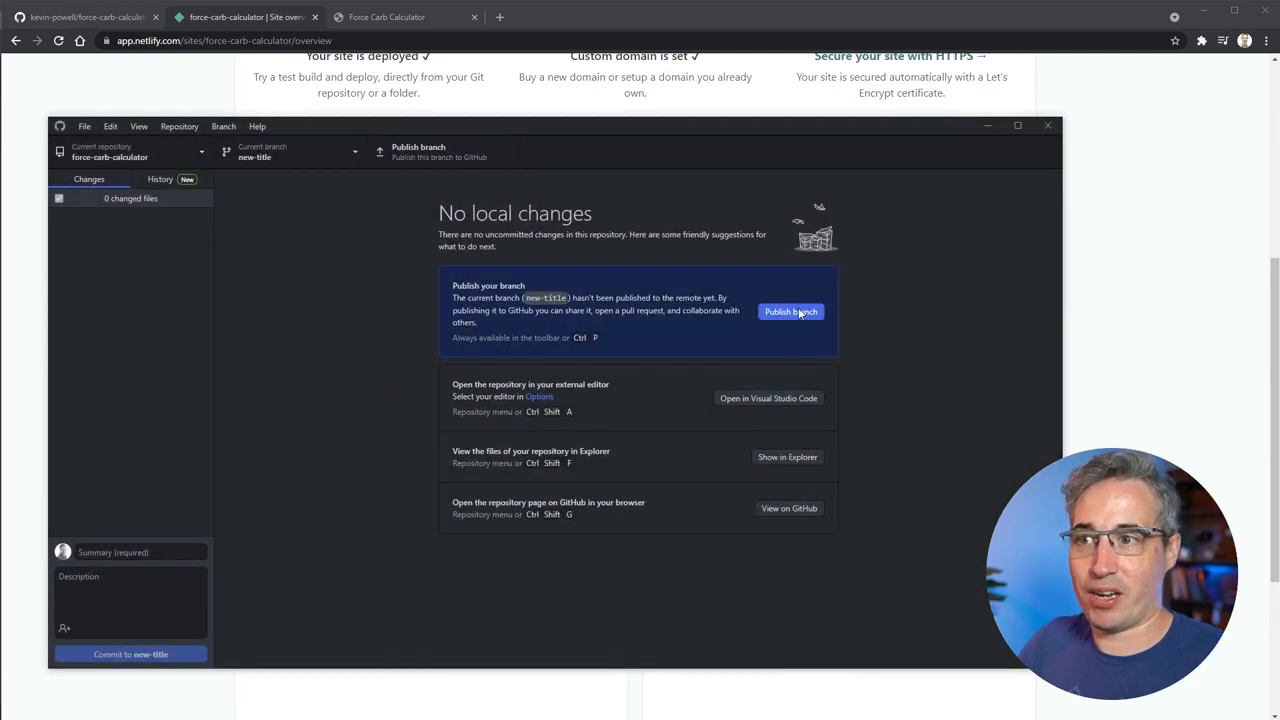
- Open the repository in Visual Studio Code, change the h1 in index.html to "Force Carbonation Calculator", and save the file
click(806, 396)
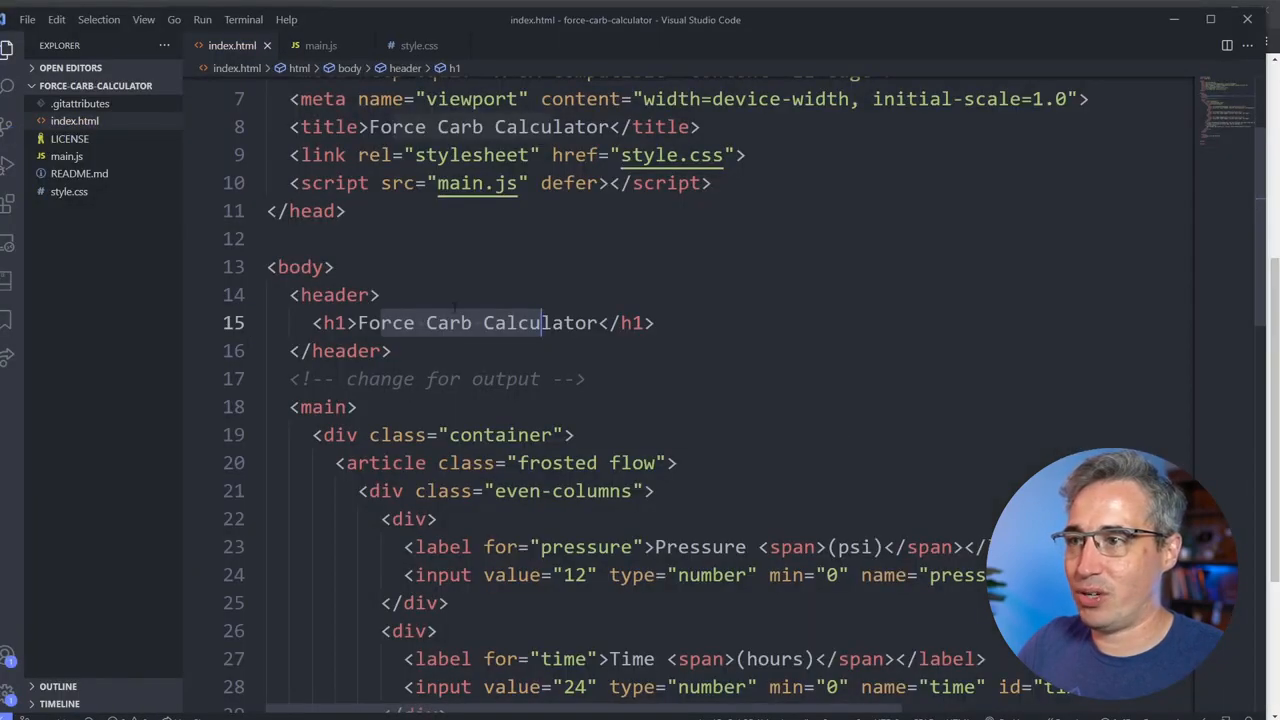
key(Up)
click(473, 322)
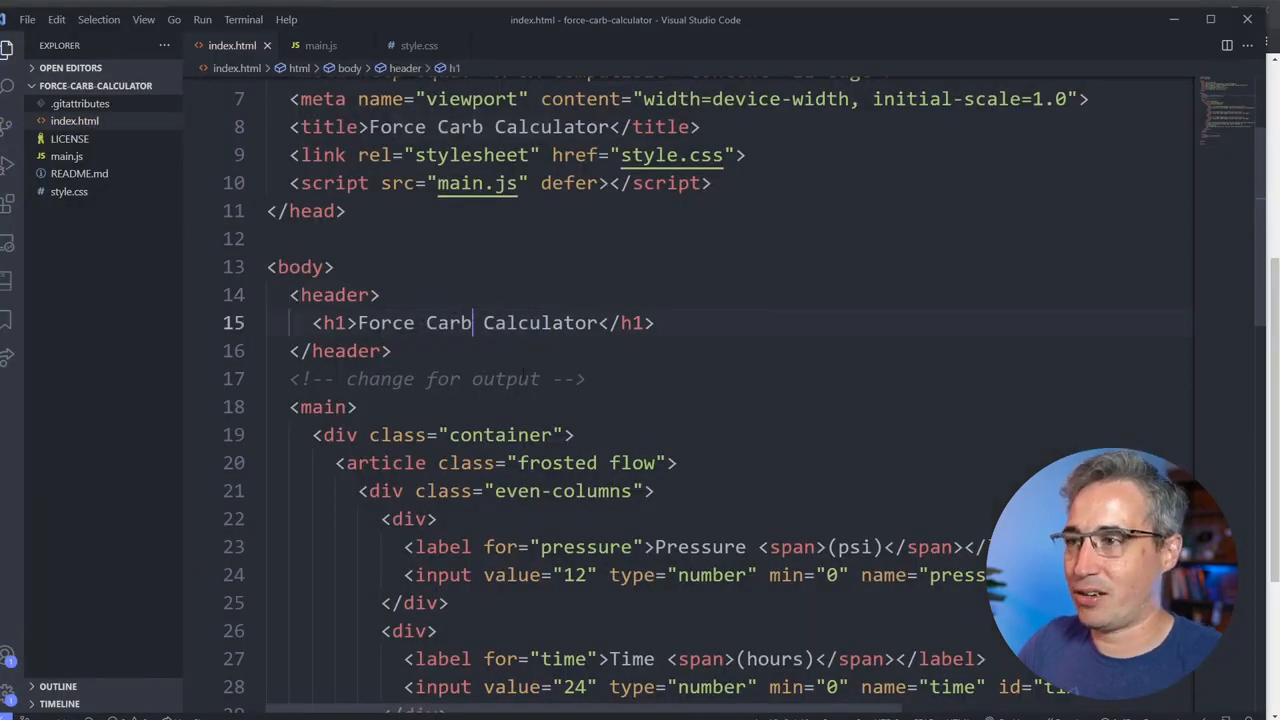
text(atio)
key(BackSpace)
key(BackSpace)
key(BackSpace)
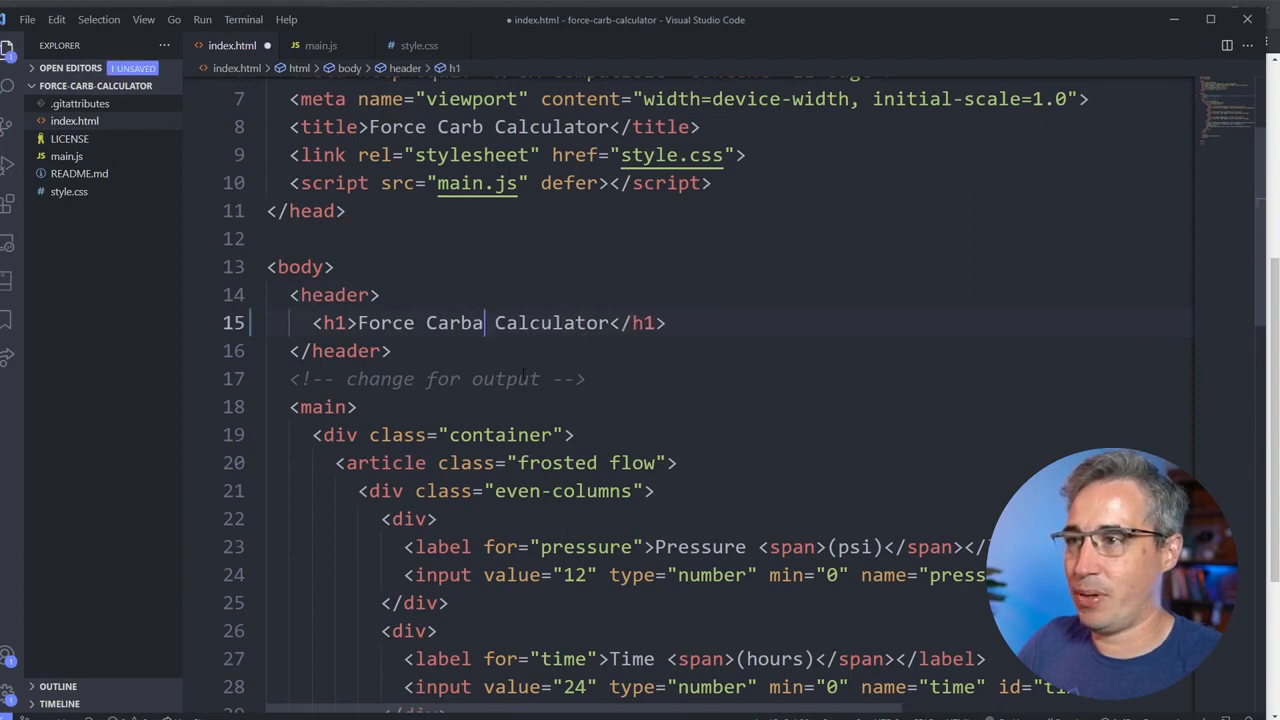
text(nation)
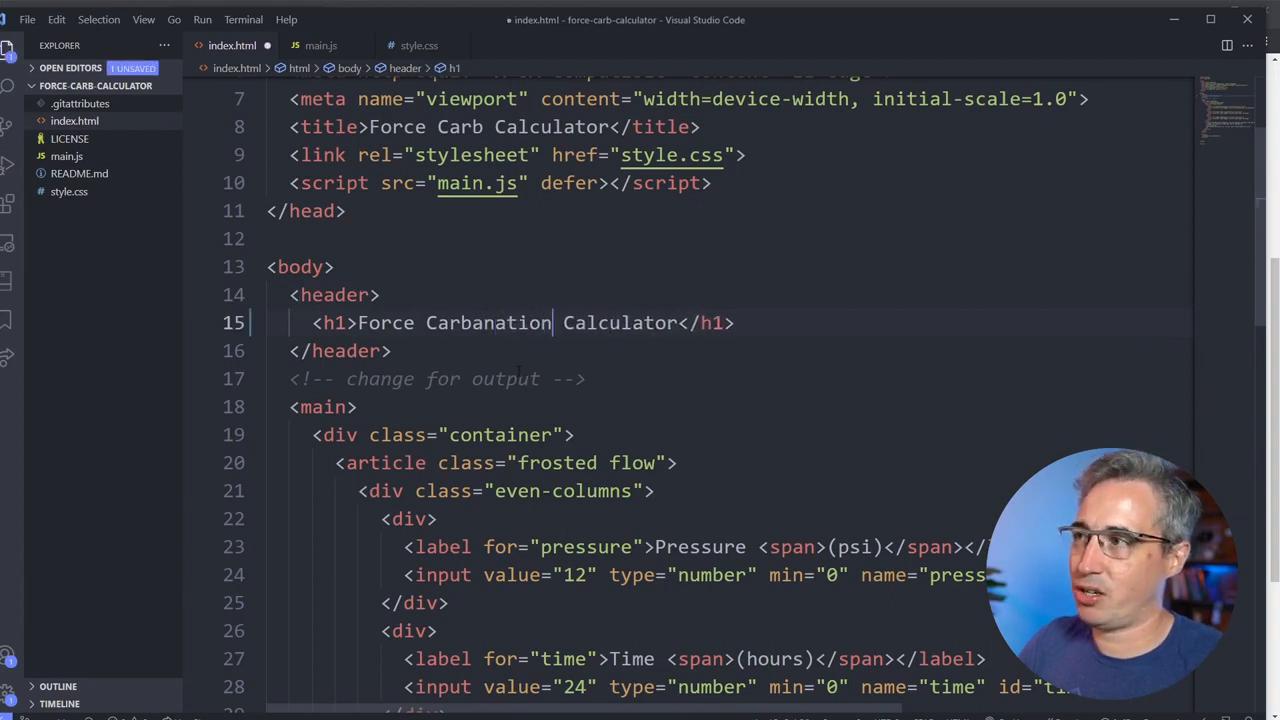
click(472, 322)
key(Delete)
text(o)
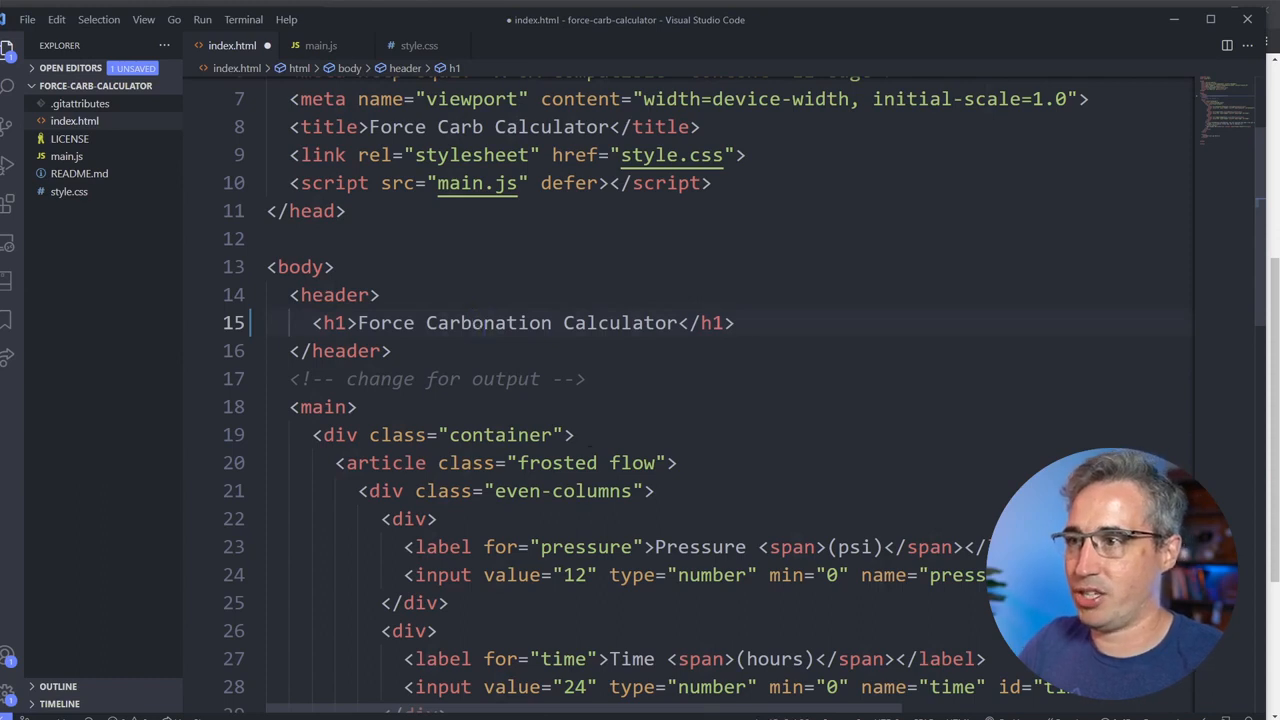
click(633, 358)
key(ctrl+s)
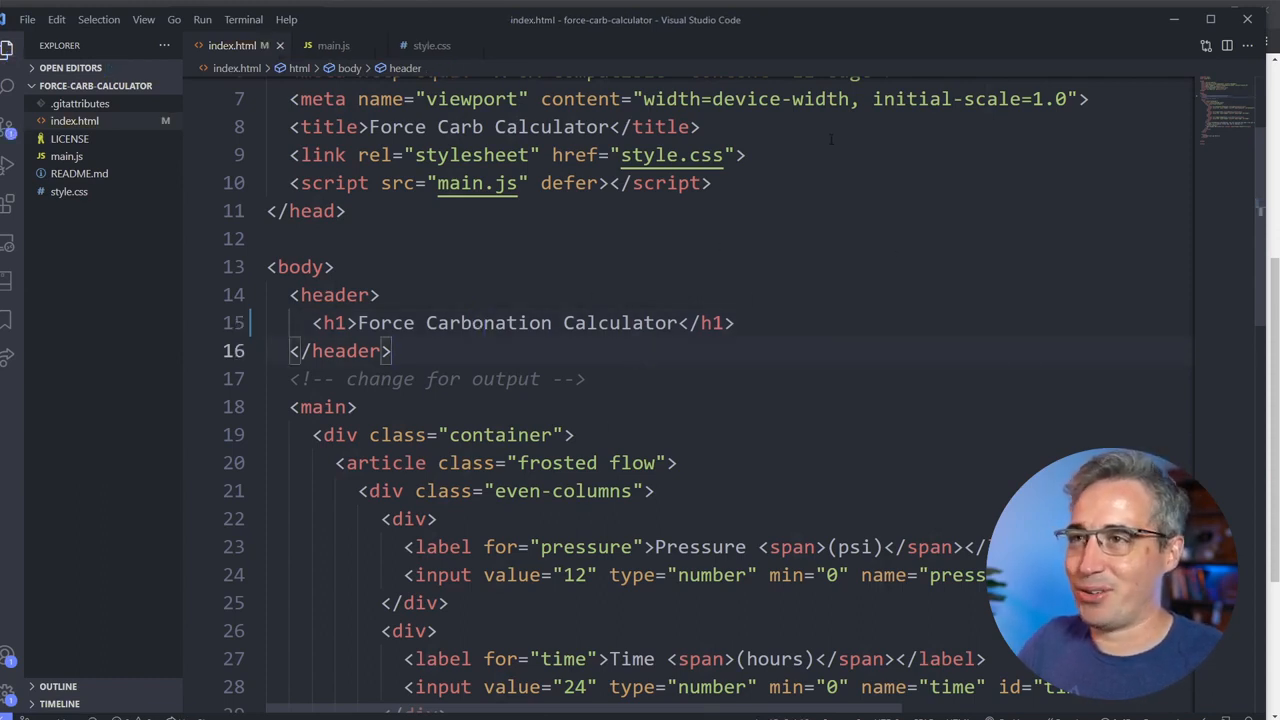
drag(563, 322, 676, 322)
click(736, 322)
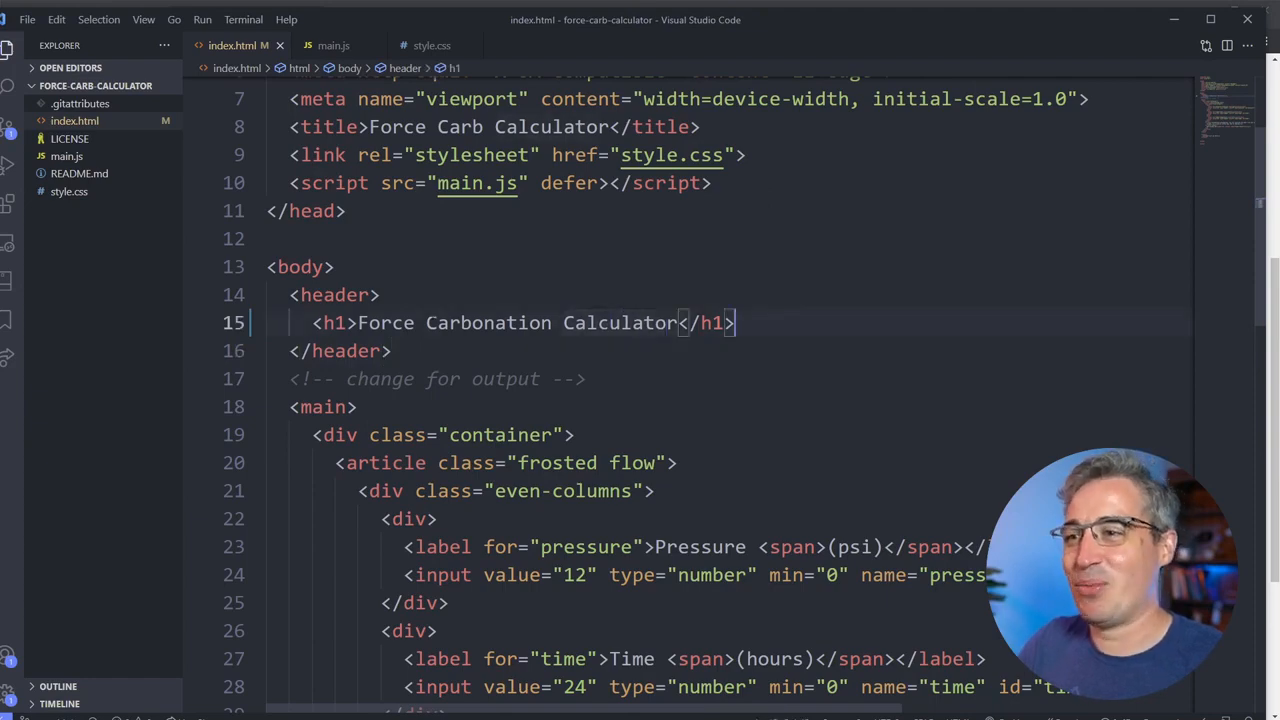
click(1174, 19)
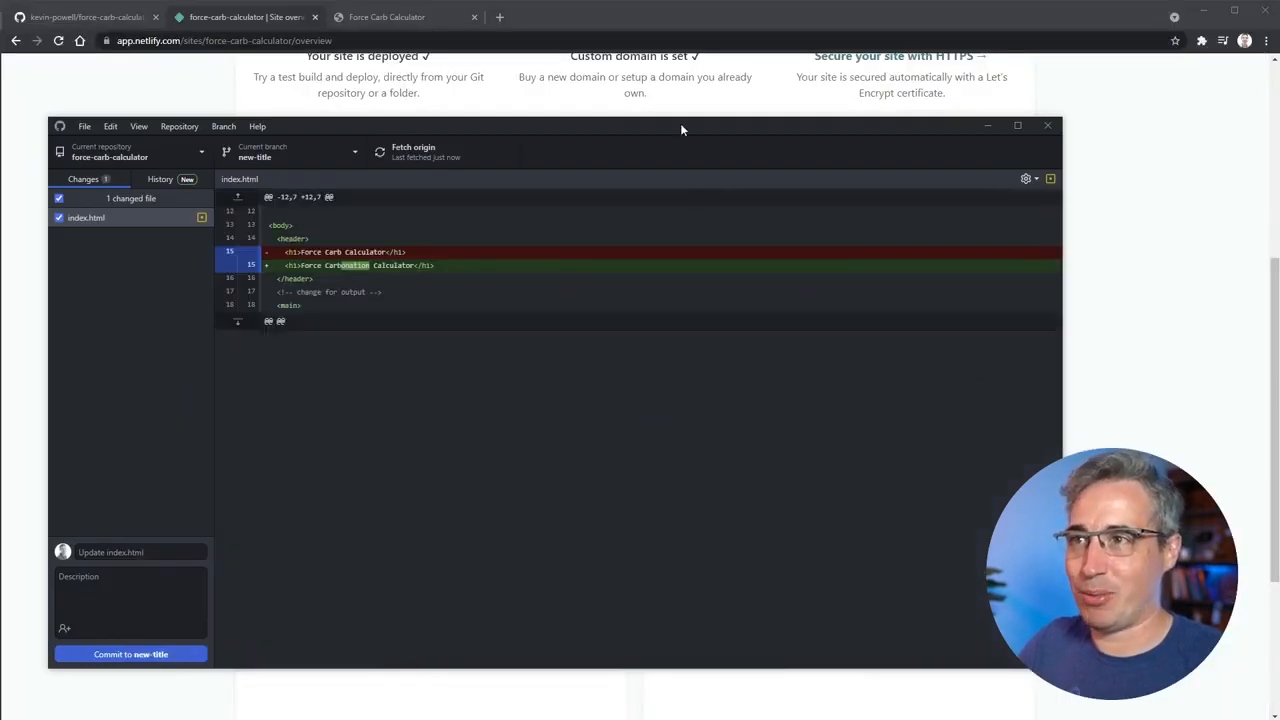
- In GitHub Desktop, commit the index.html change to new-title with the summary "updated title" and push it to origin
drag(681, 129, 704, 124)
click(137, 547)
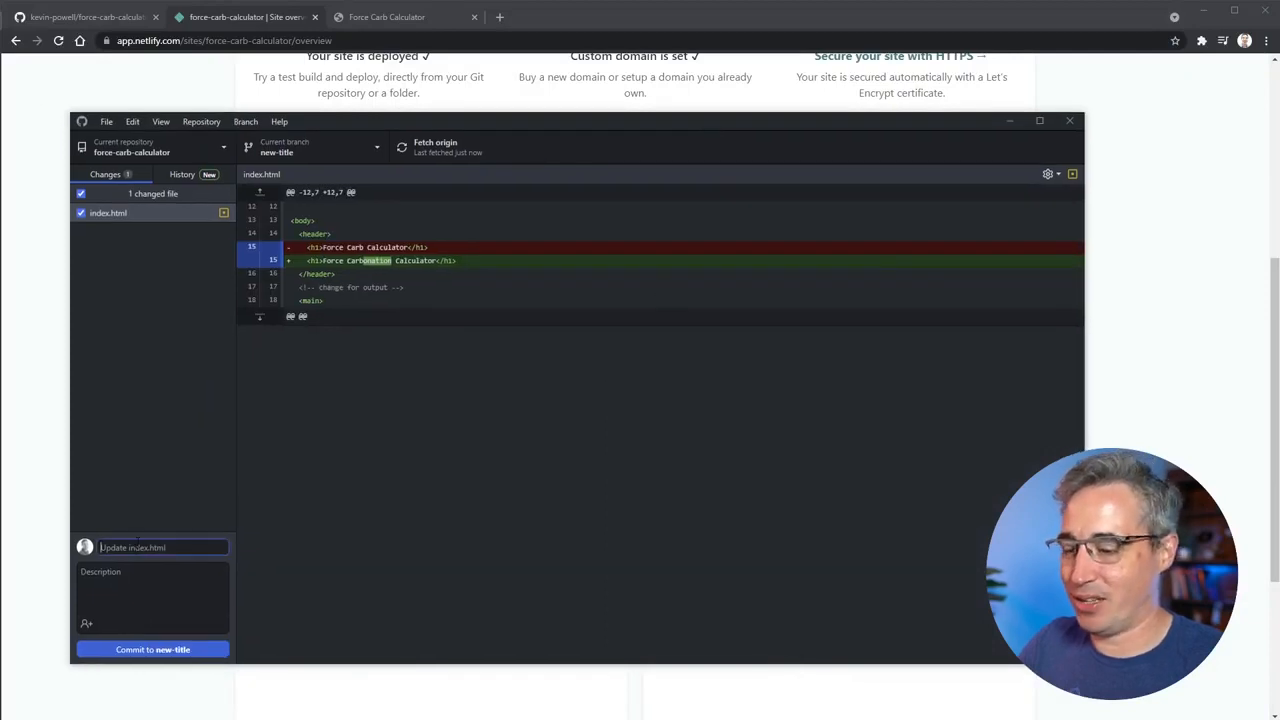
text(updated title)
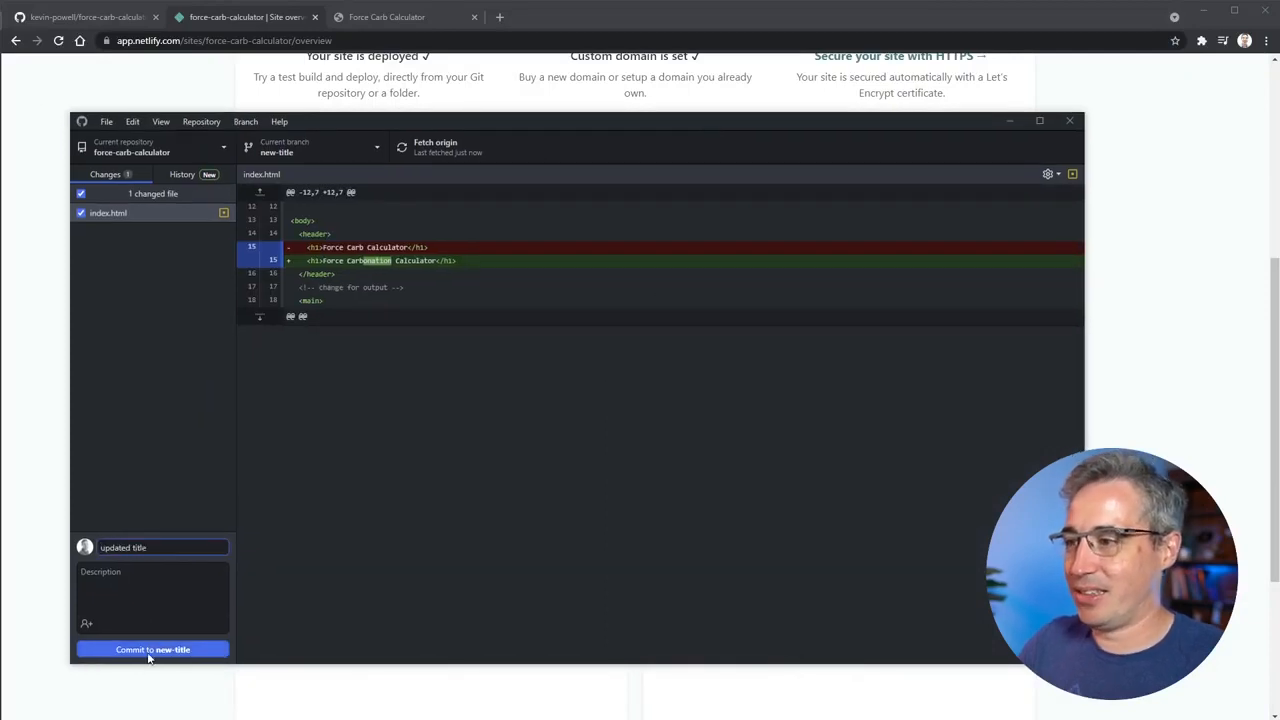
click(175, 649)
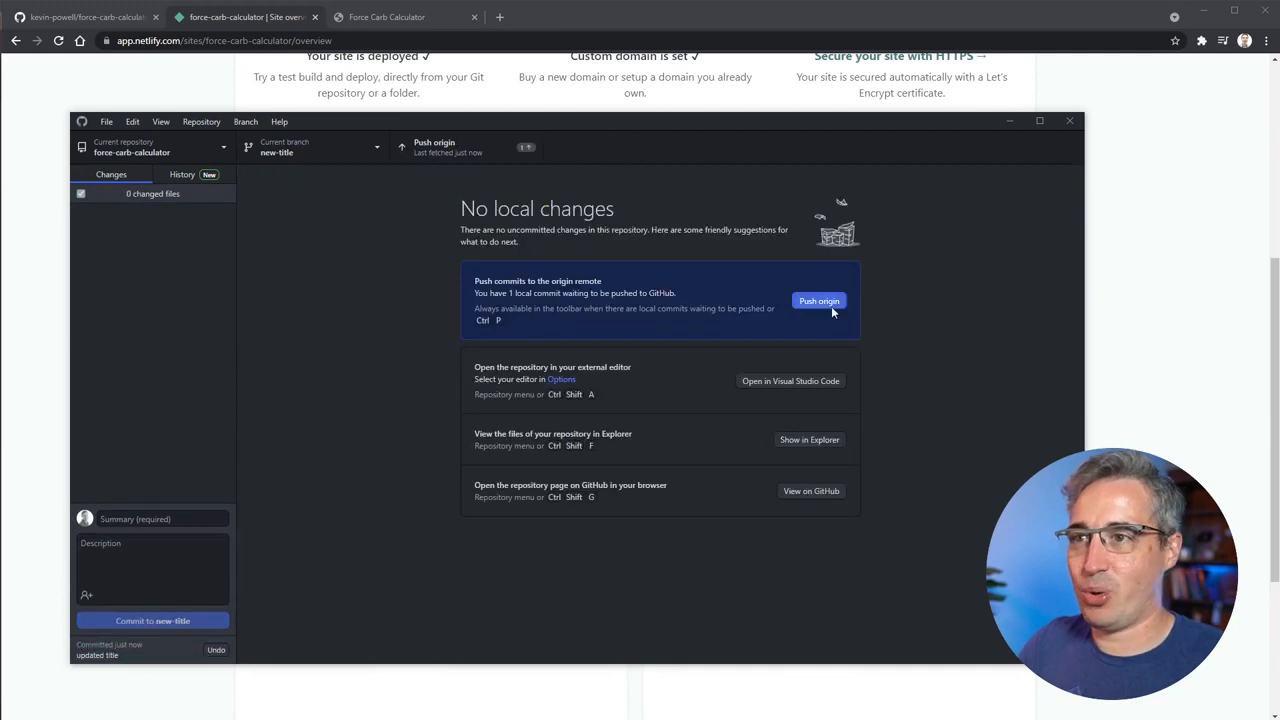
click(831, 306)
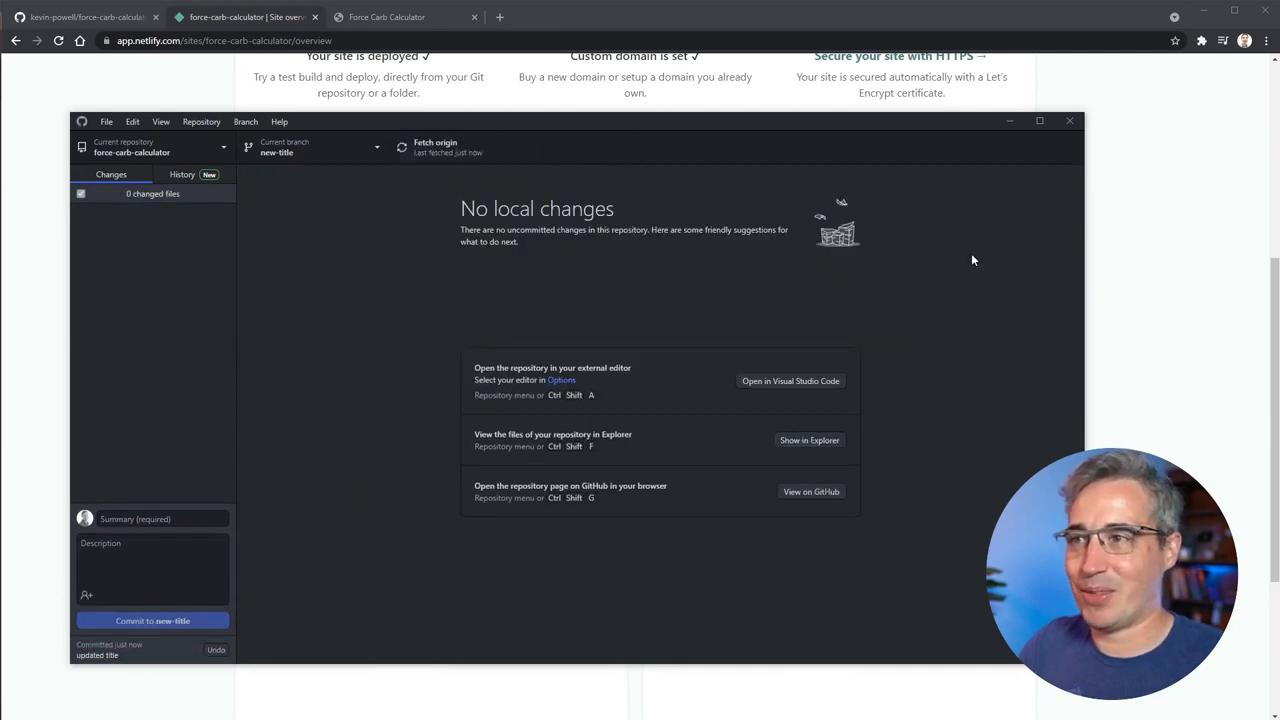
- Switch back to Netlify and check the Production deploys and Deploy Previews sections of the site overview
key(alt+Tab)
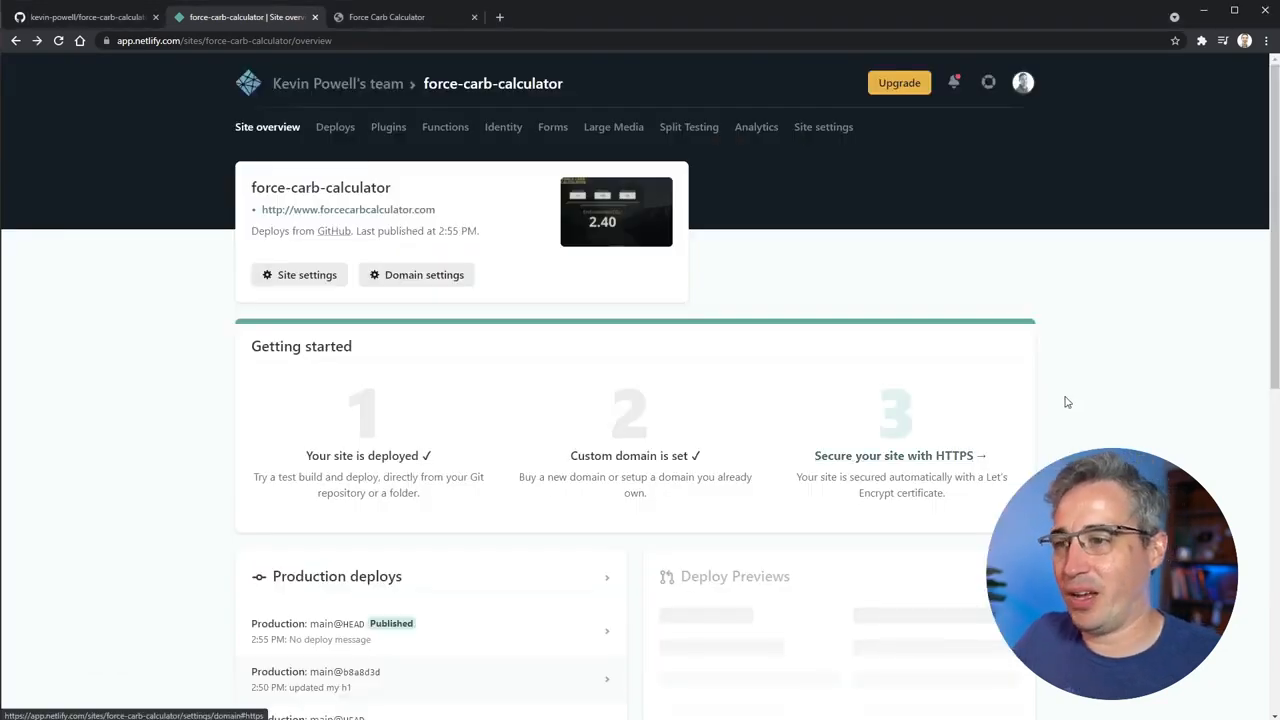
scroll(1000, 430, down, 2)
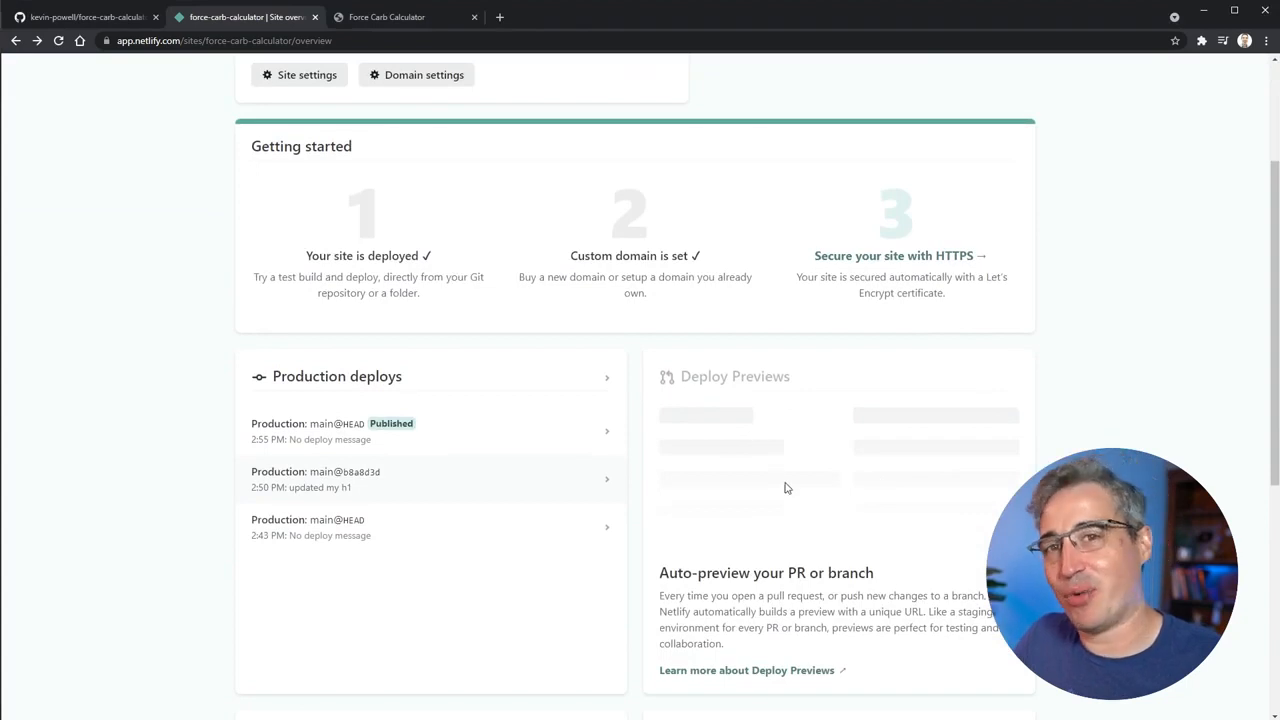
scroll(700, 470, up, 2)
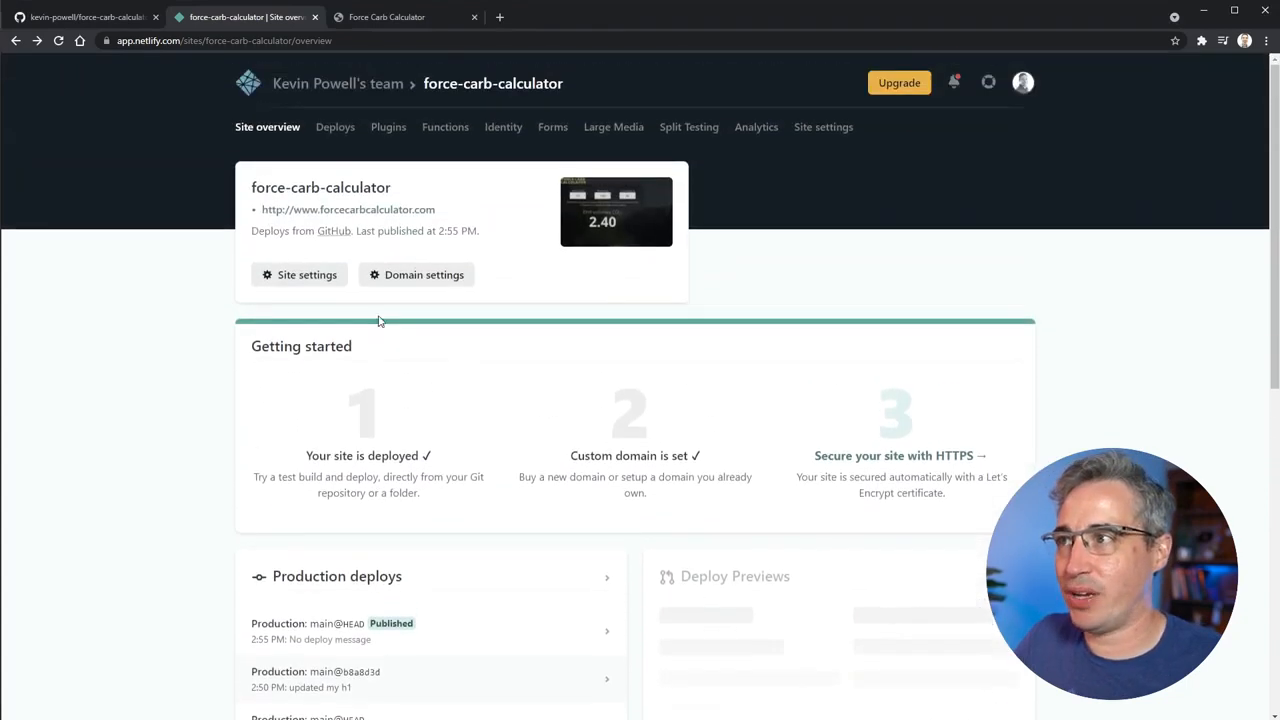
- In the site's deploy settings, set Branch deploys to All so every pushed branch is deployed, and save the setting
click(330, 130)
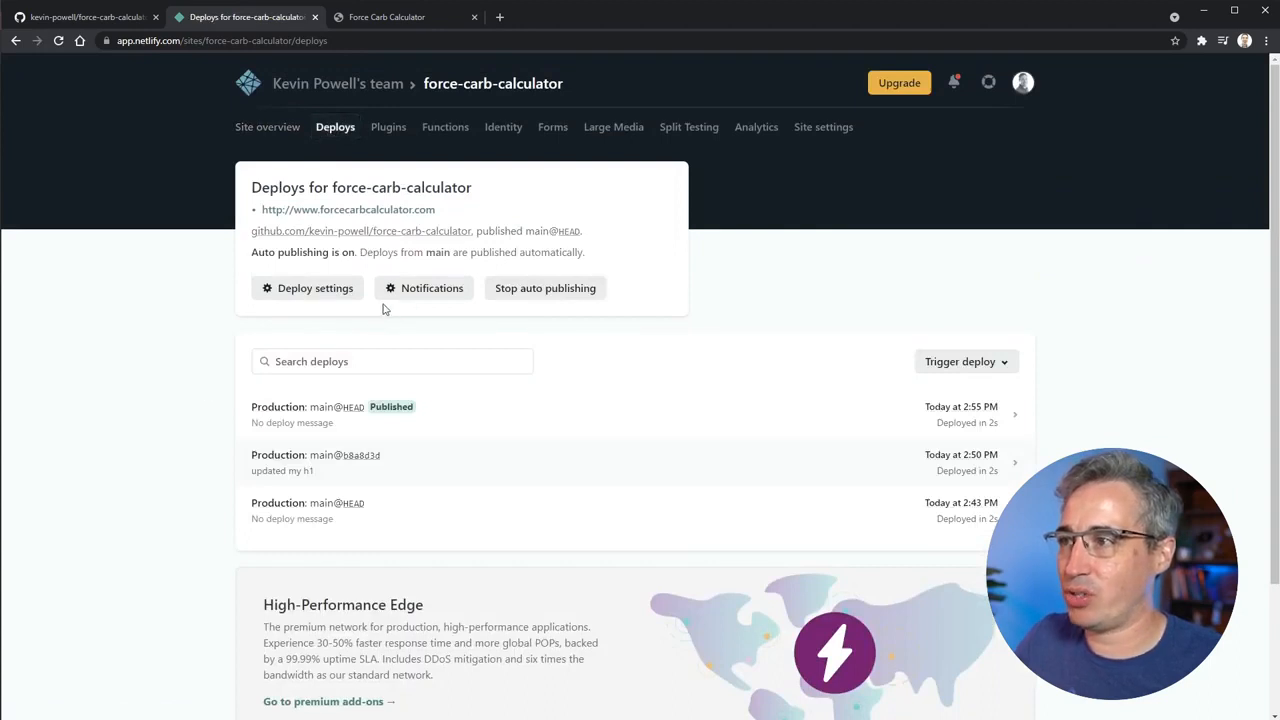
click(330, 290)
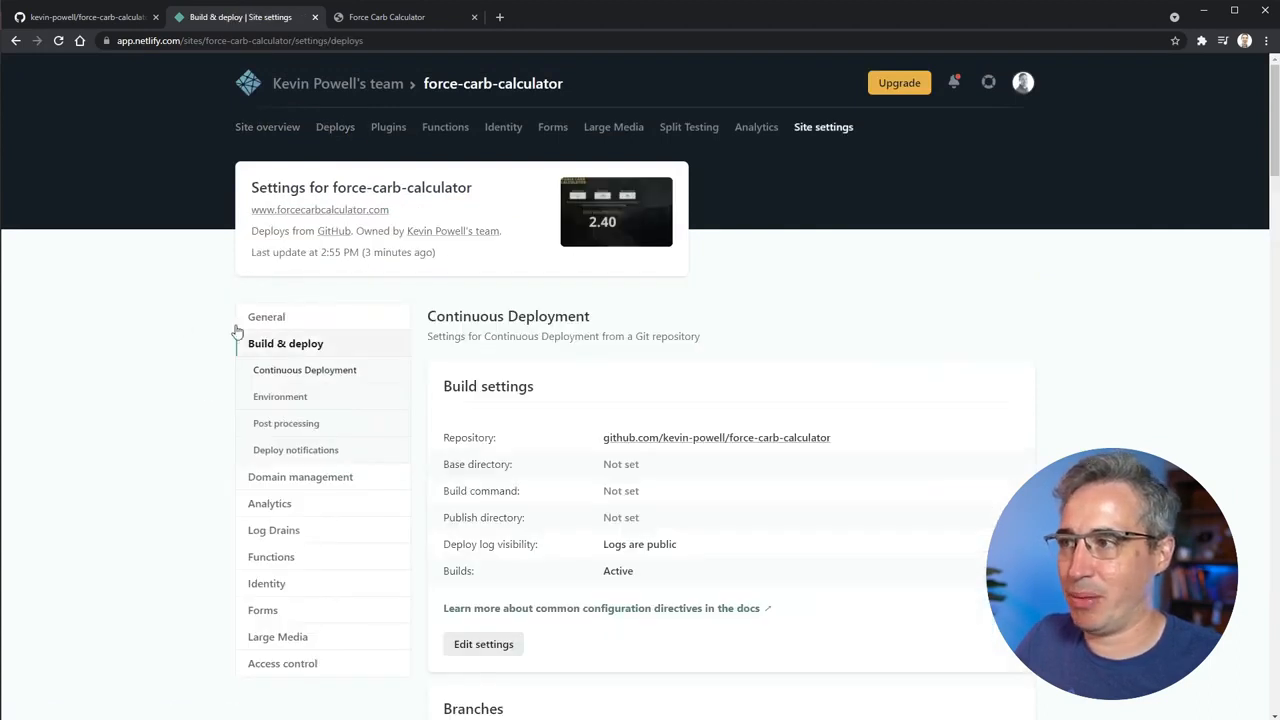
scroll(210, 390, down, 4)
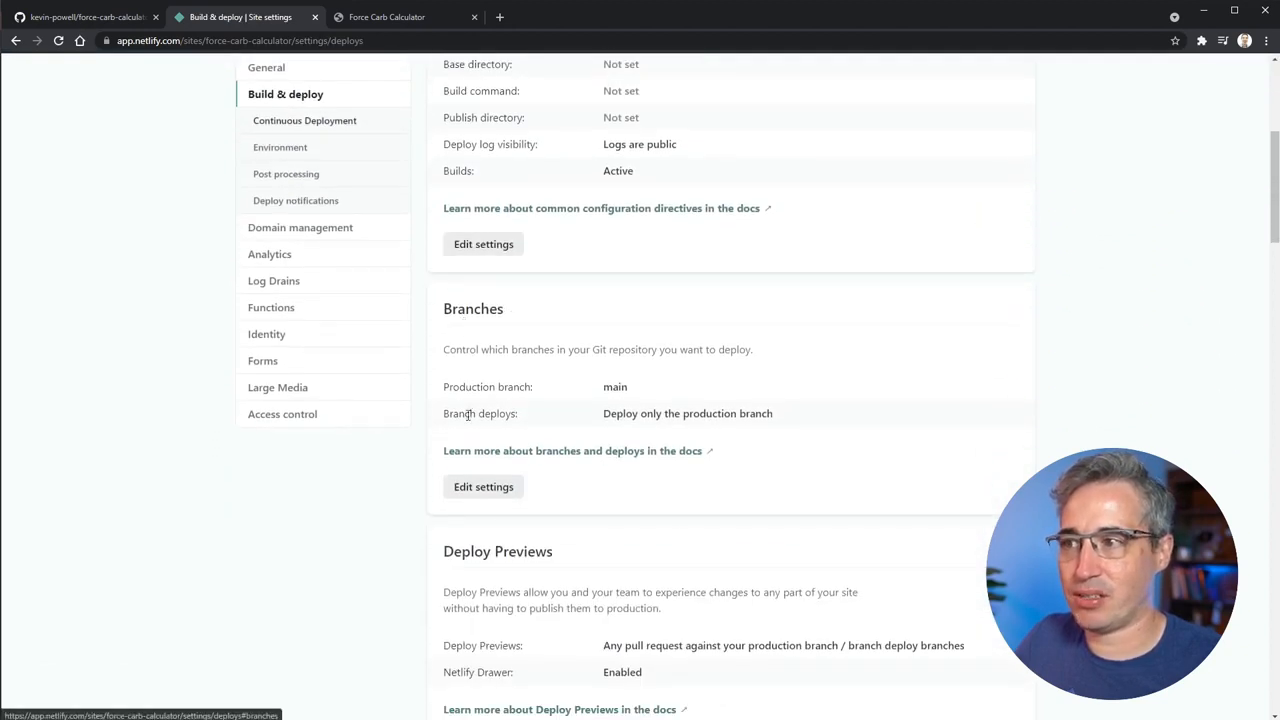
drag(453, 413, 500, 416)
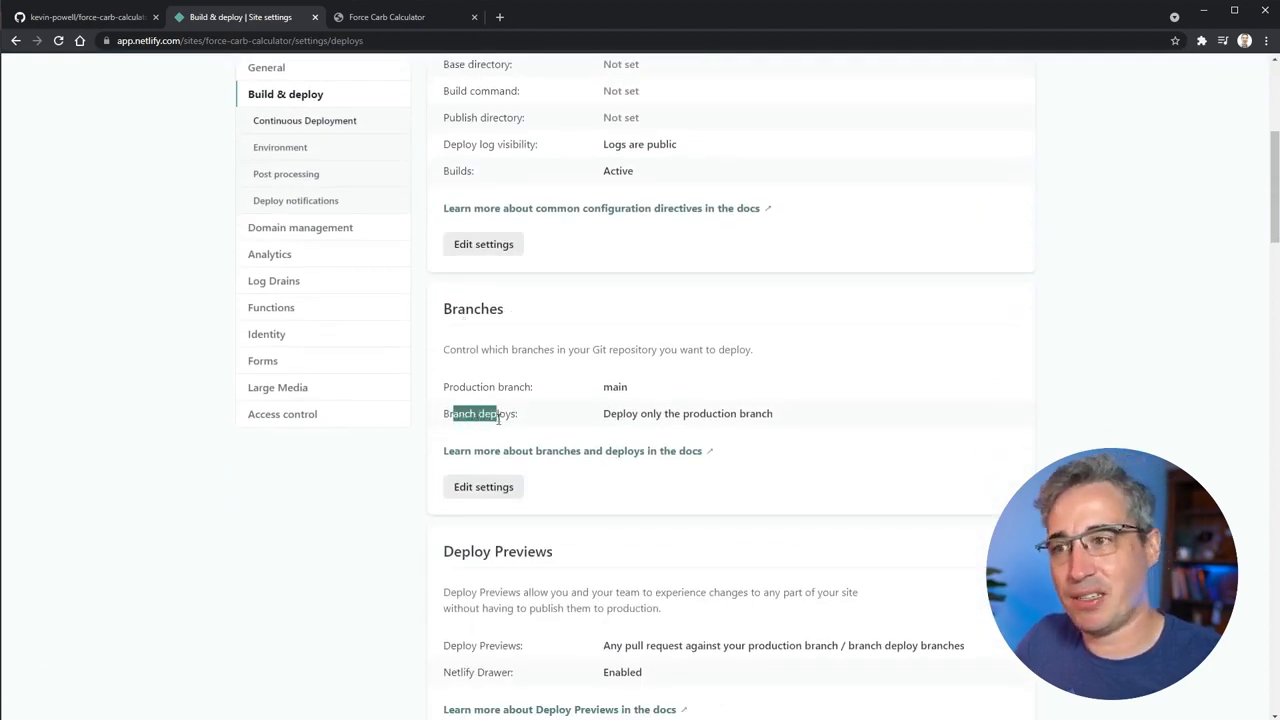
drag(626, 413, 770, 413)
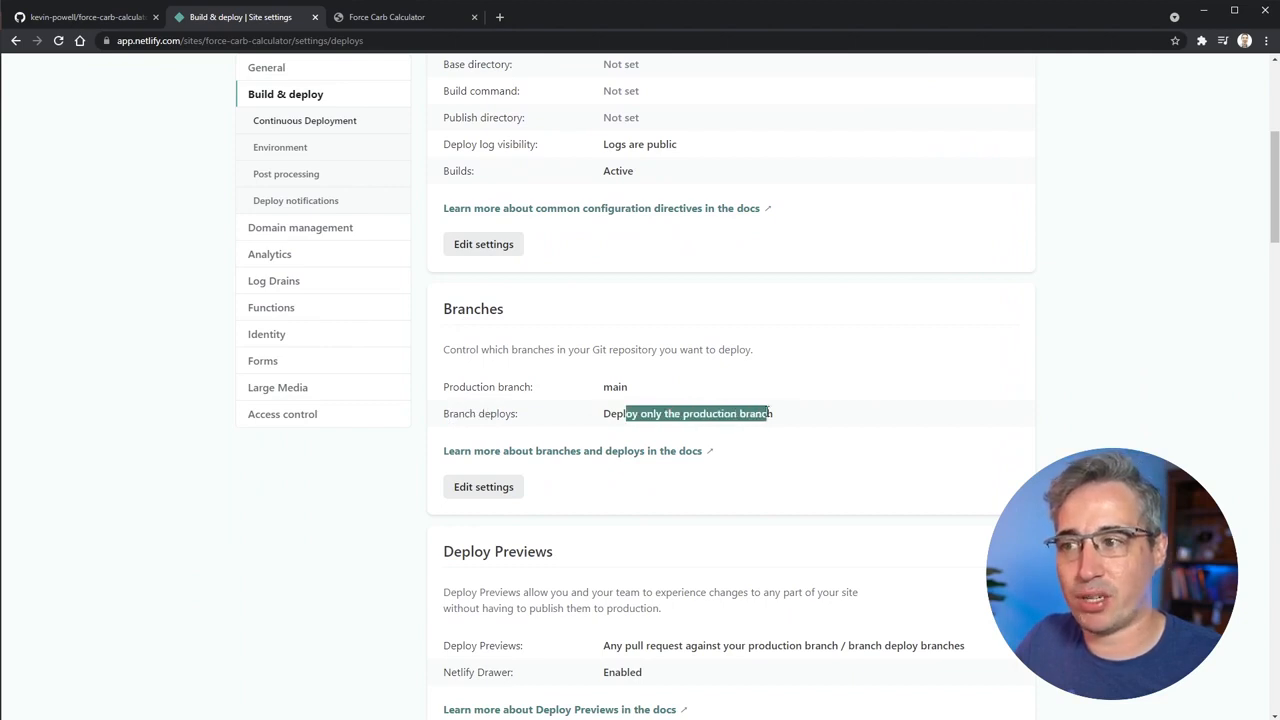
click(496, 485)
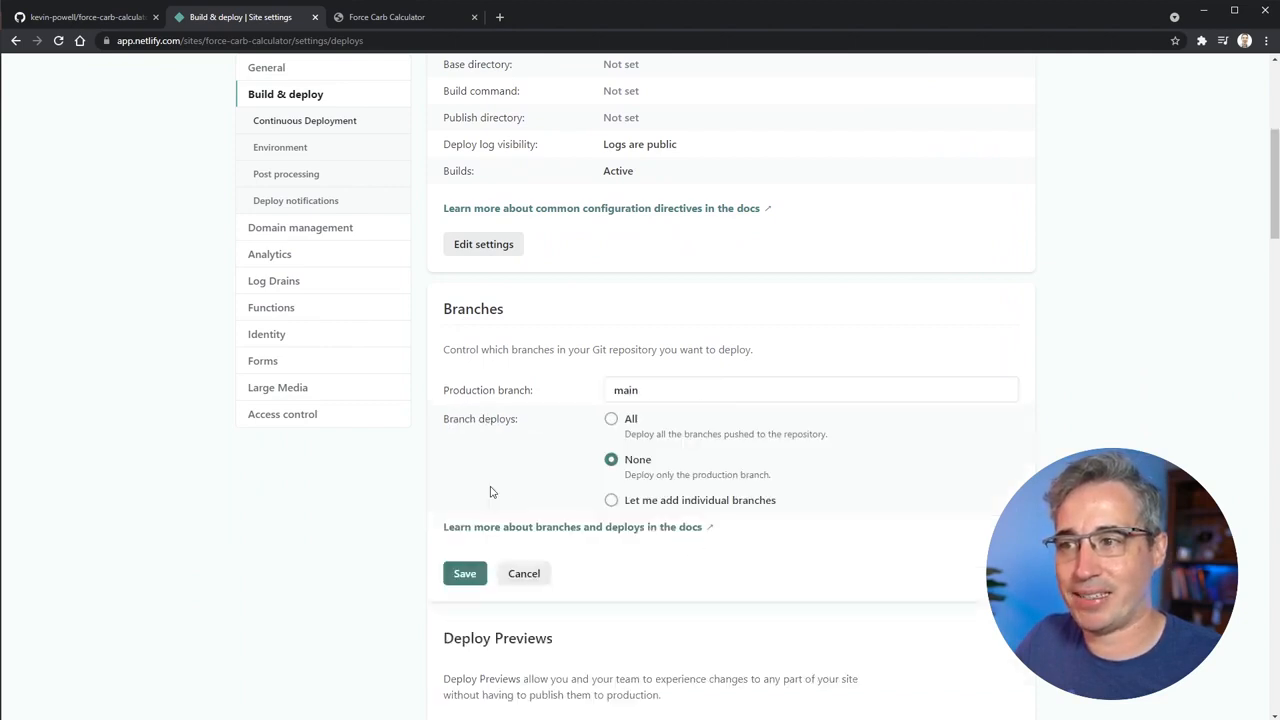
click(612, 419)
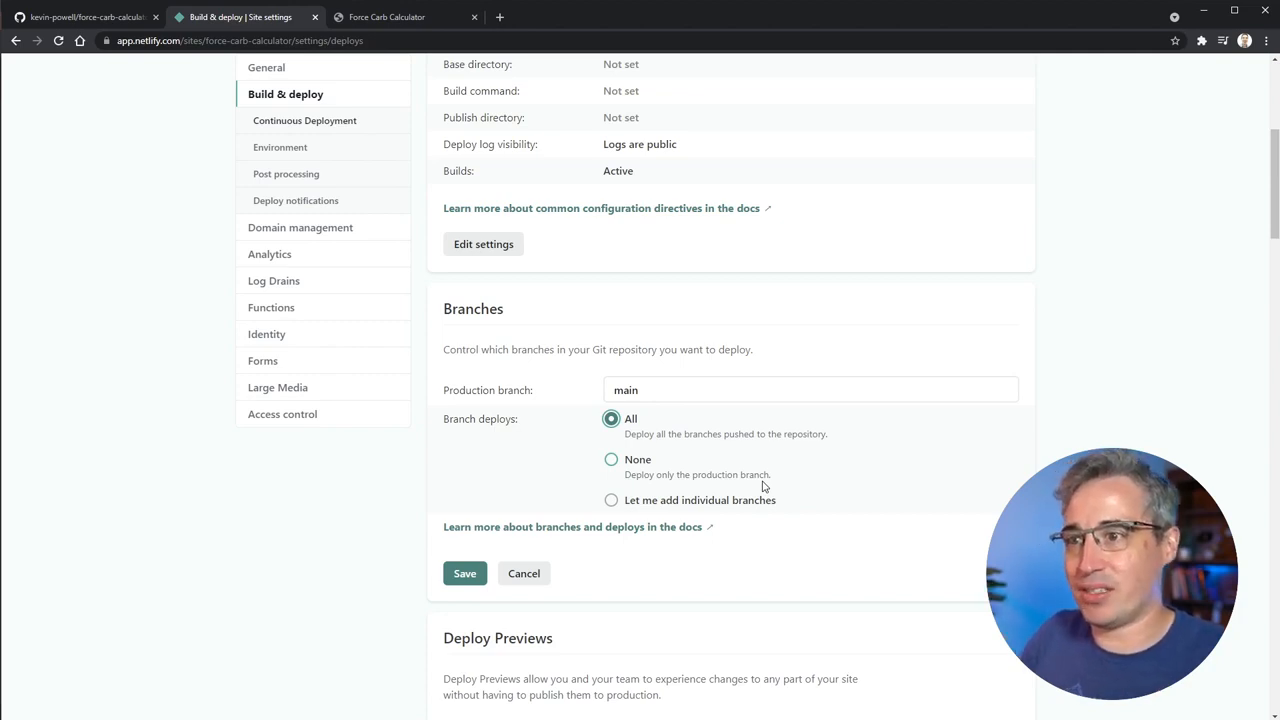
click(466, 573)
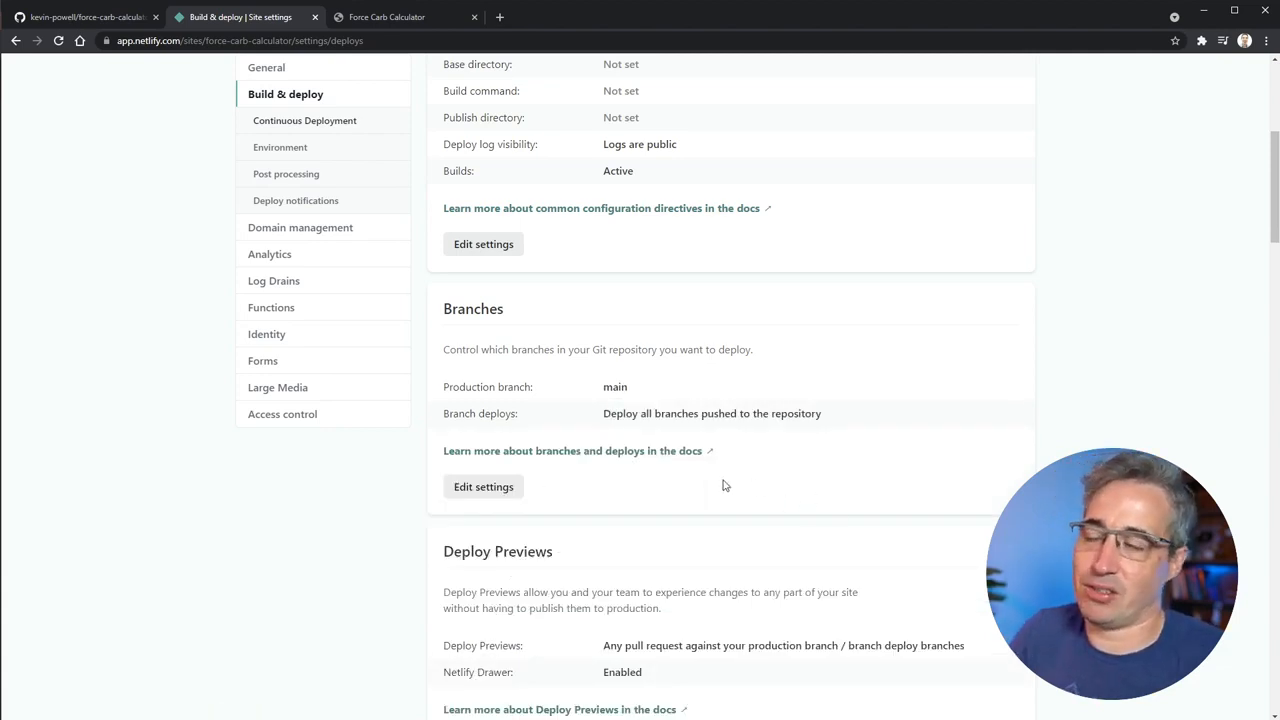
- Return to the site overview, reload it, and check the deploy sections for the branch
scroll(723, 486, up, 2)
click(288, 114)
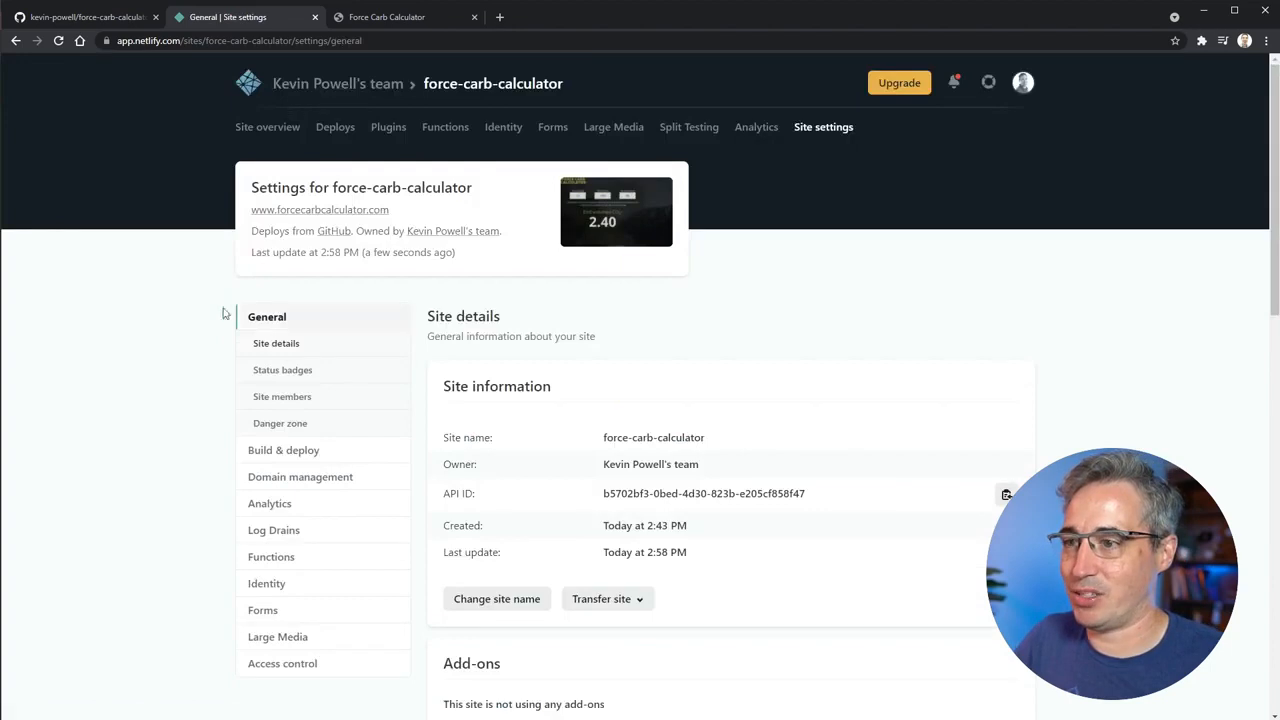
click(255, 132)
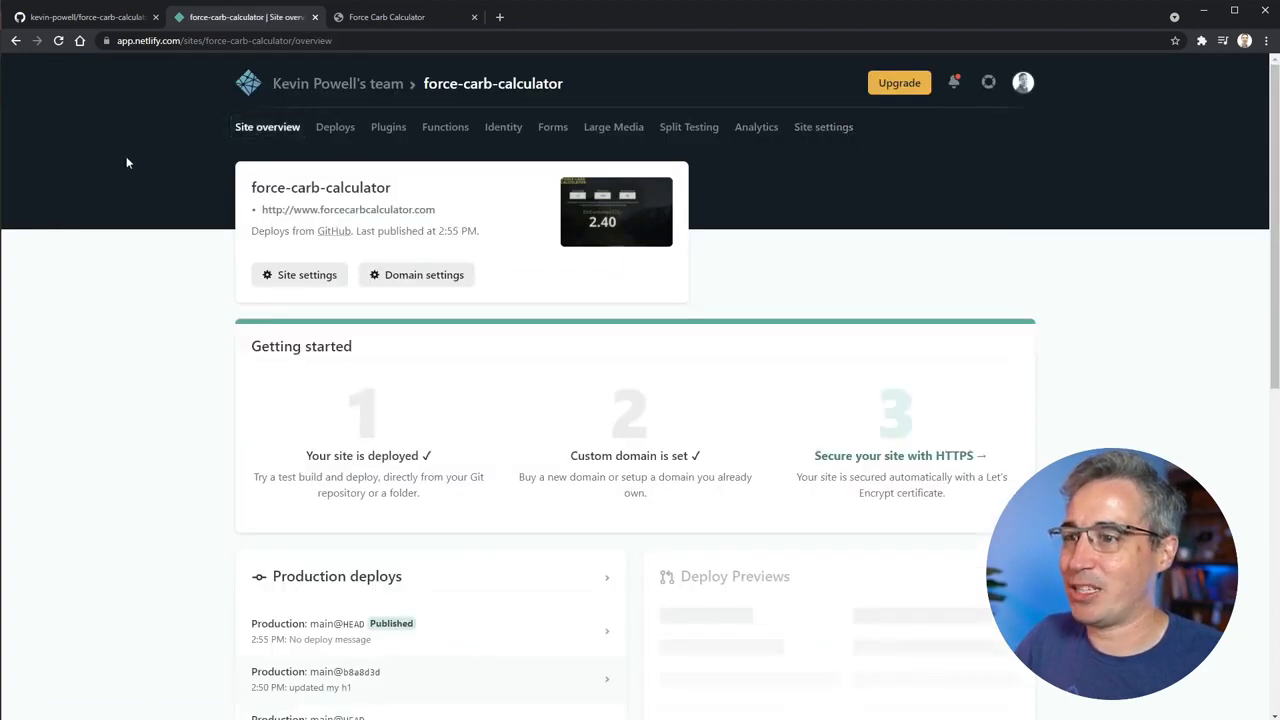
click(58, 42)
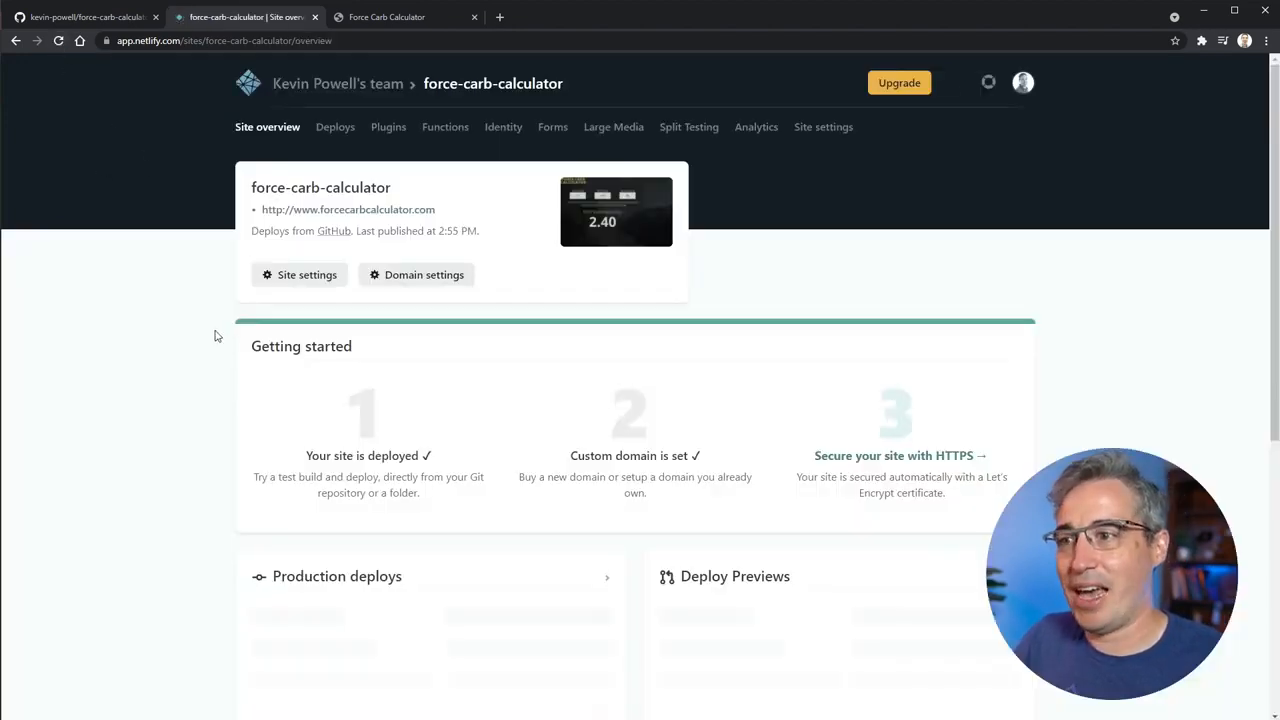
scroll(218, 337, down, 3)
scroll(690, 477, up, 3)
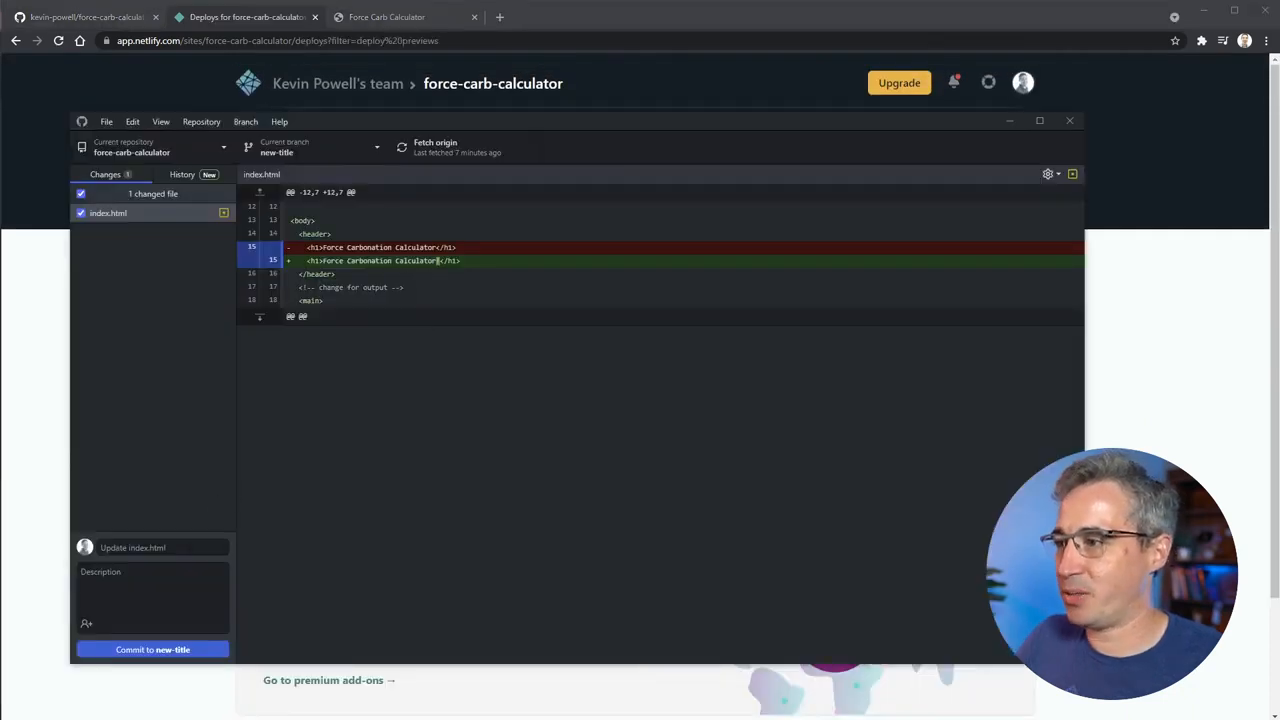
- In GitHub Desktop, commit the new index.html heading edit to new-title with the summary "updated title again" and push it to origin
click(189, 548)
text(updated title)
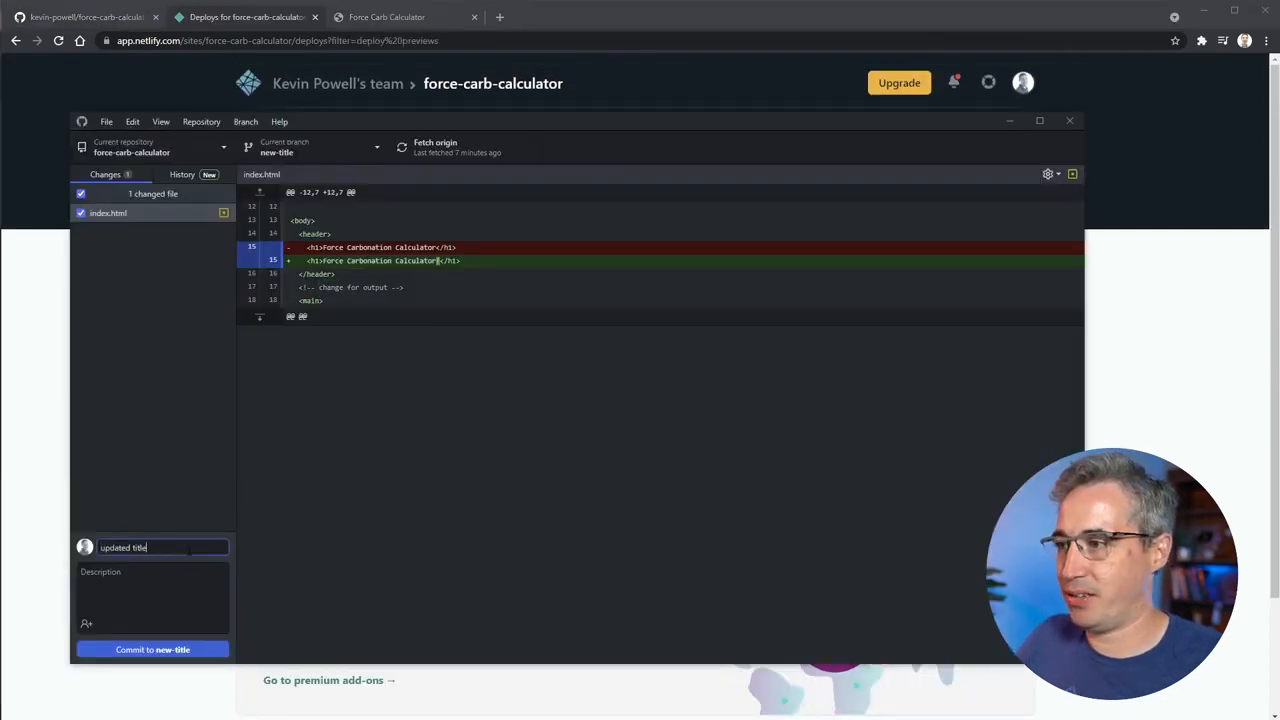
text( again)
key(ctrl+Return)
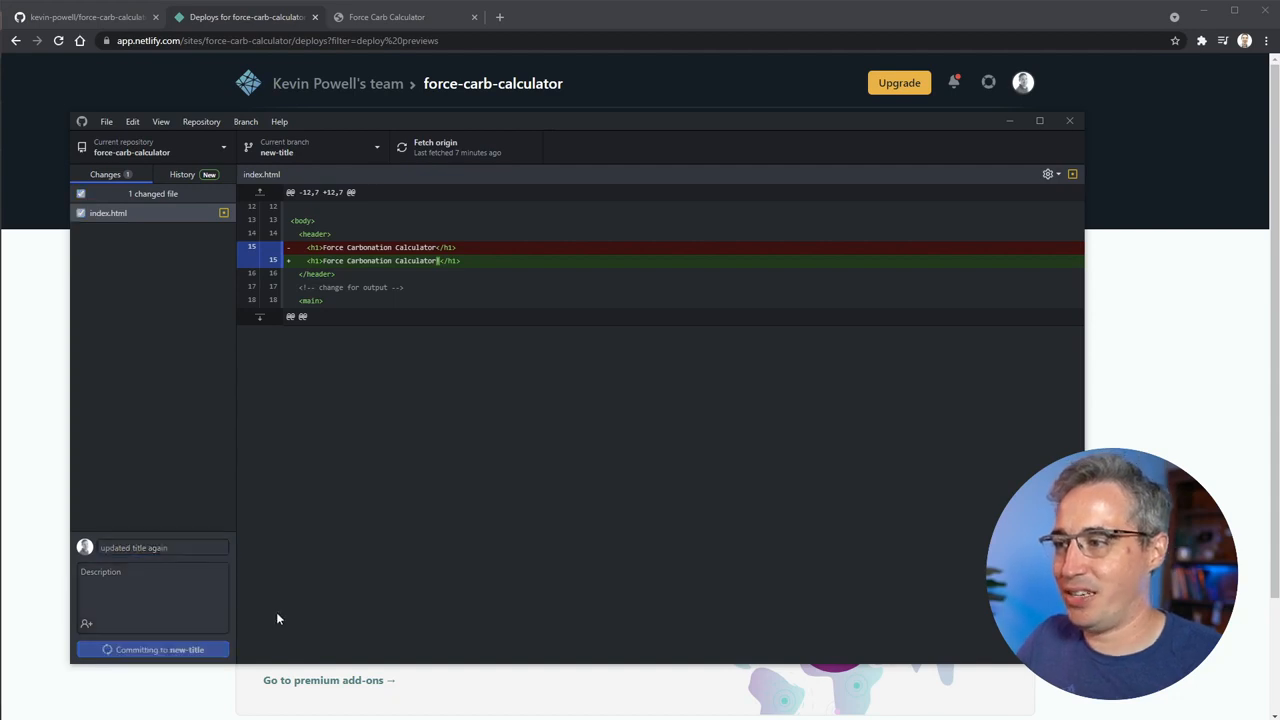
click(814, 302)
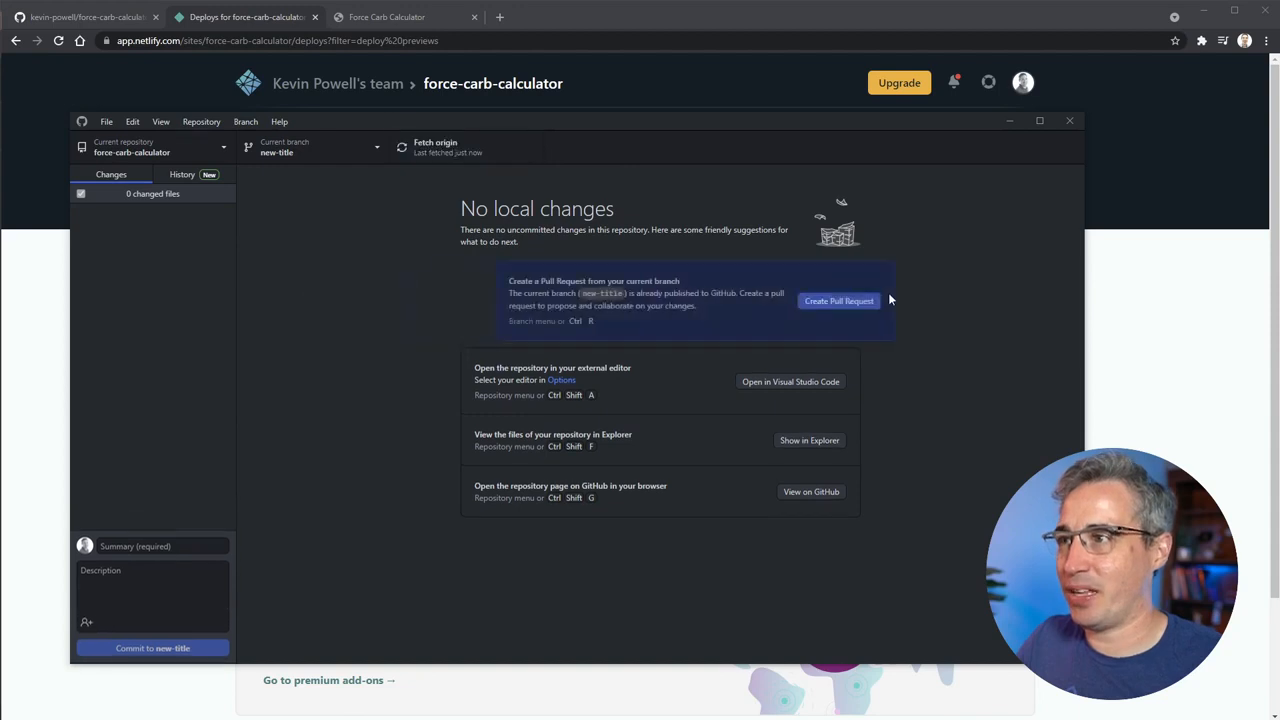
- Switch back to Netlify, reload the site overview, and filter the site's deploys list by the new-title branch
click(1155, 393)
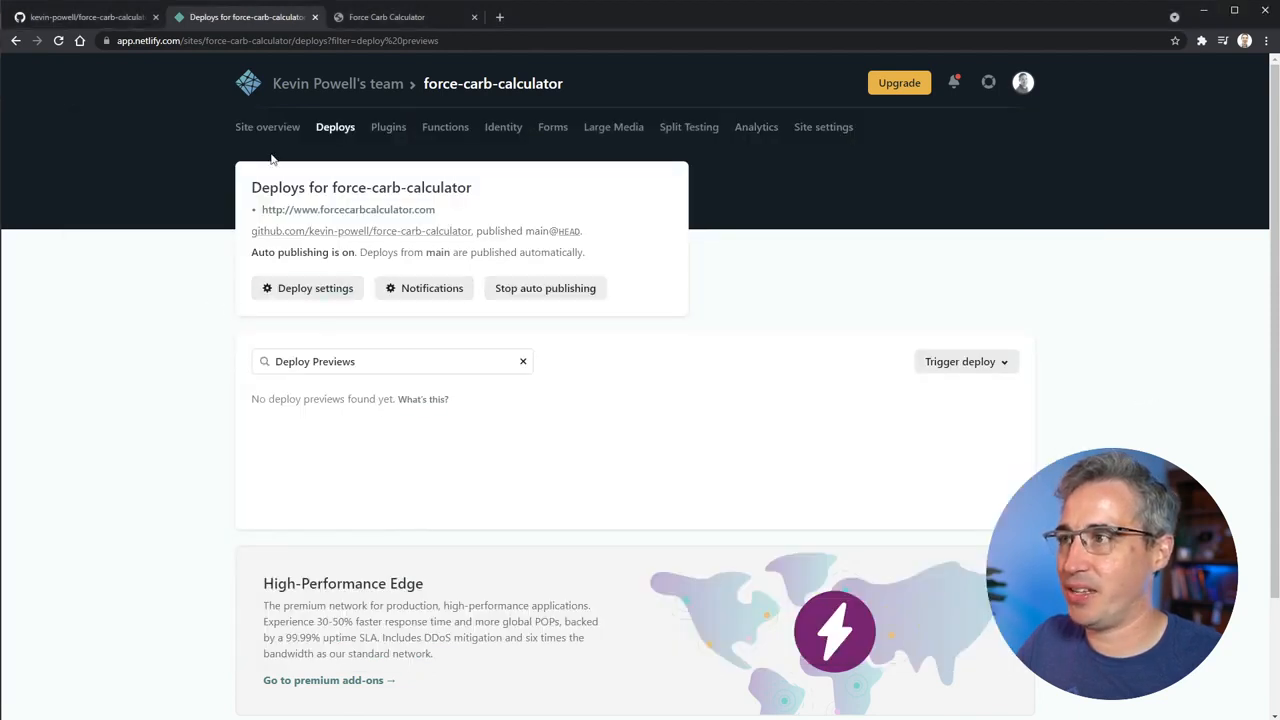
click(252, 128)
click(62, 41)
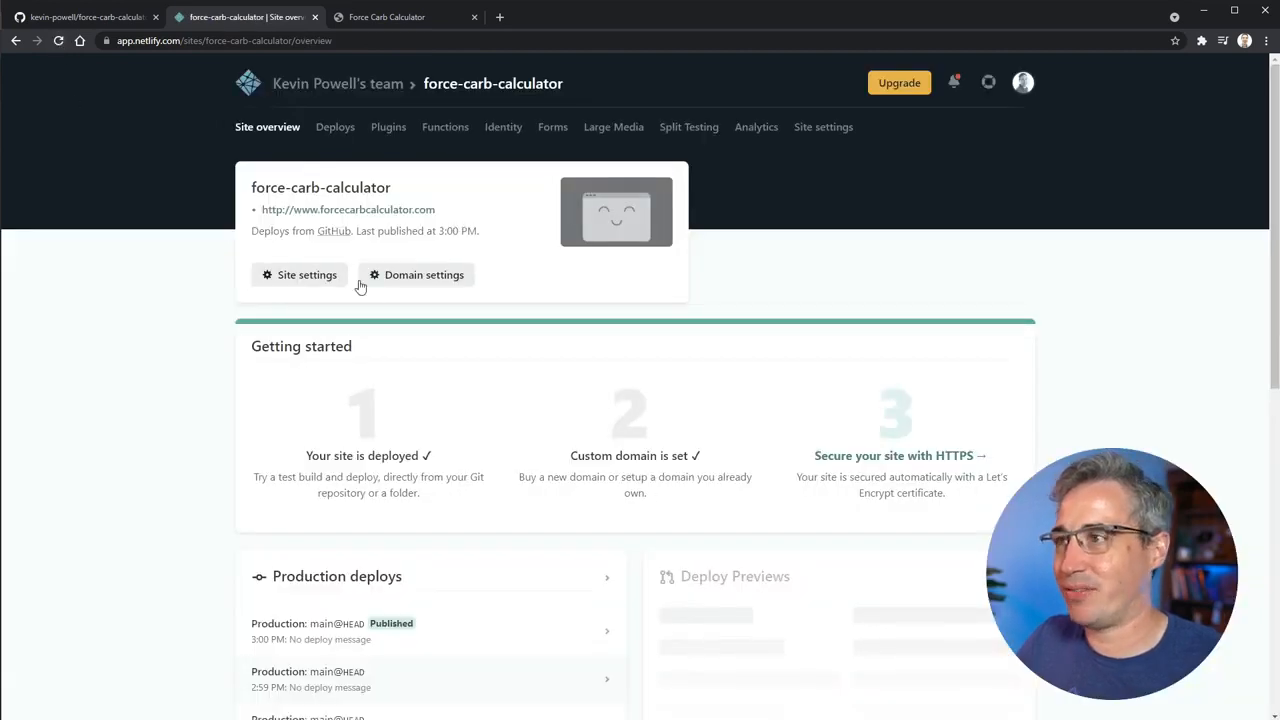
click(328, 138)
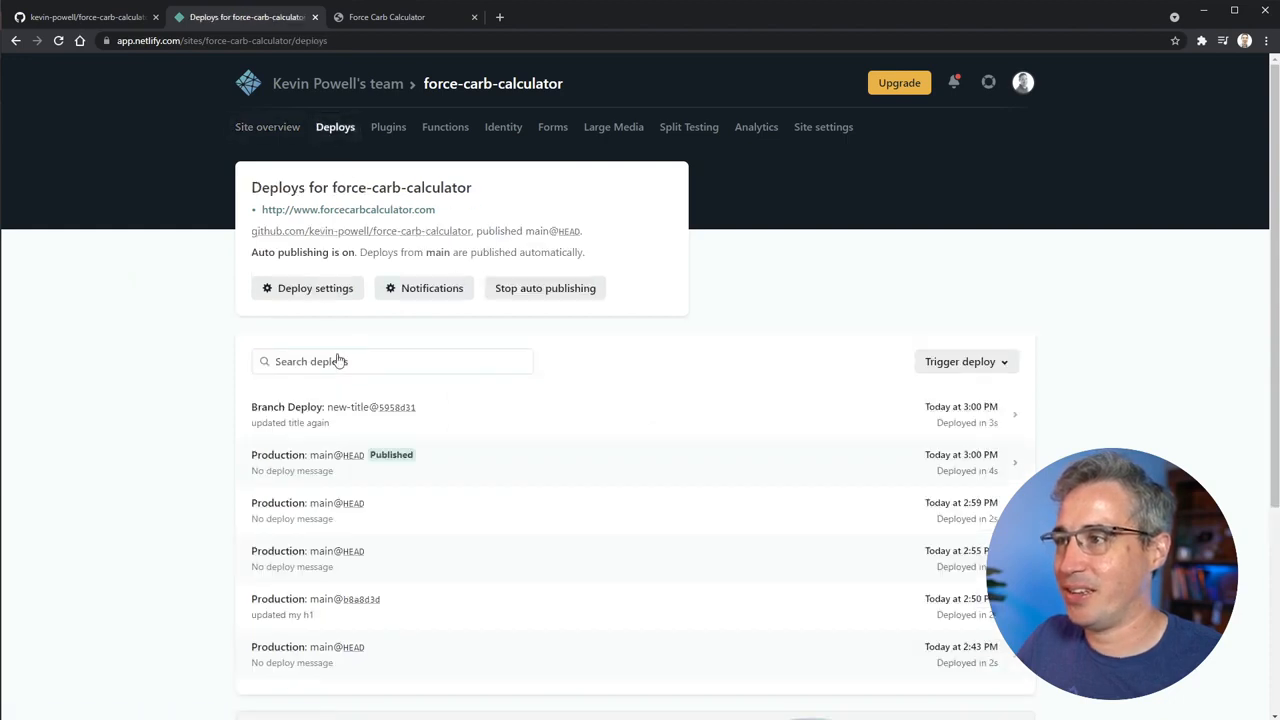
click(337, 360)
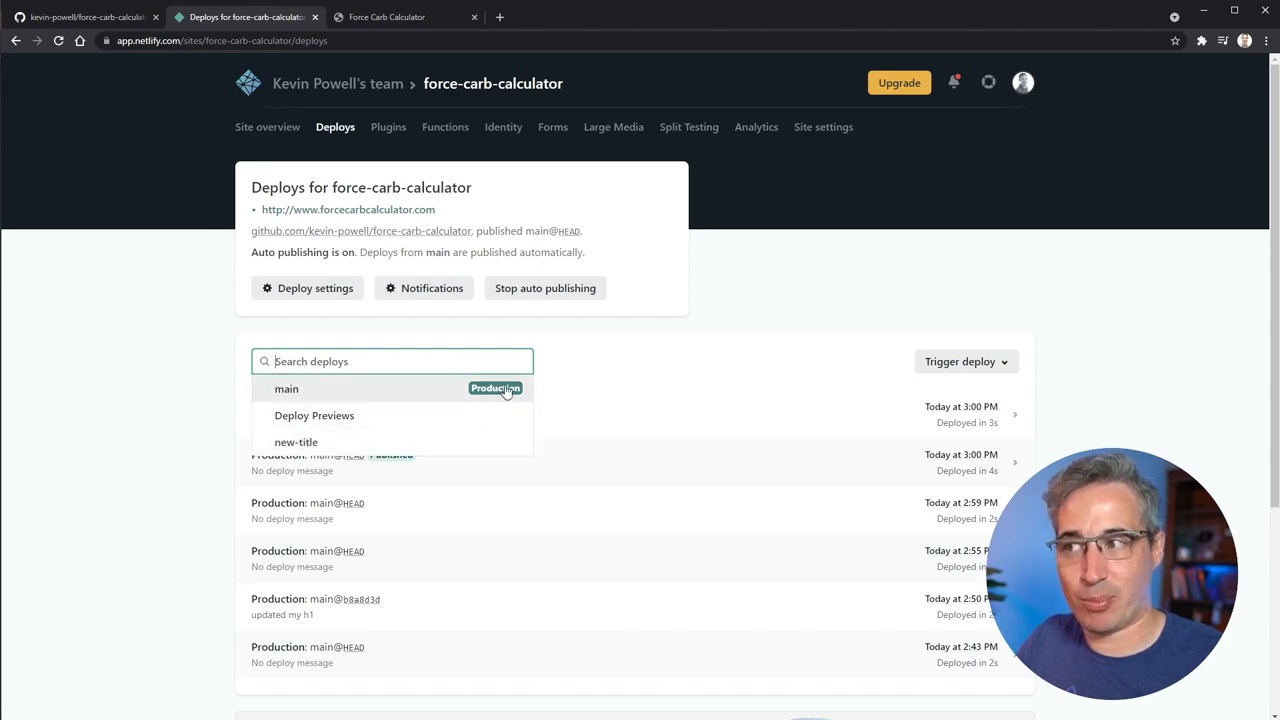
click(318, 444)
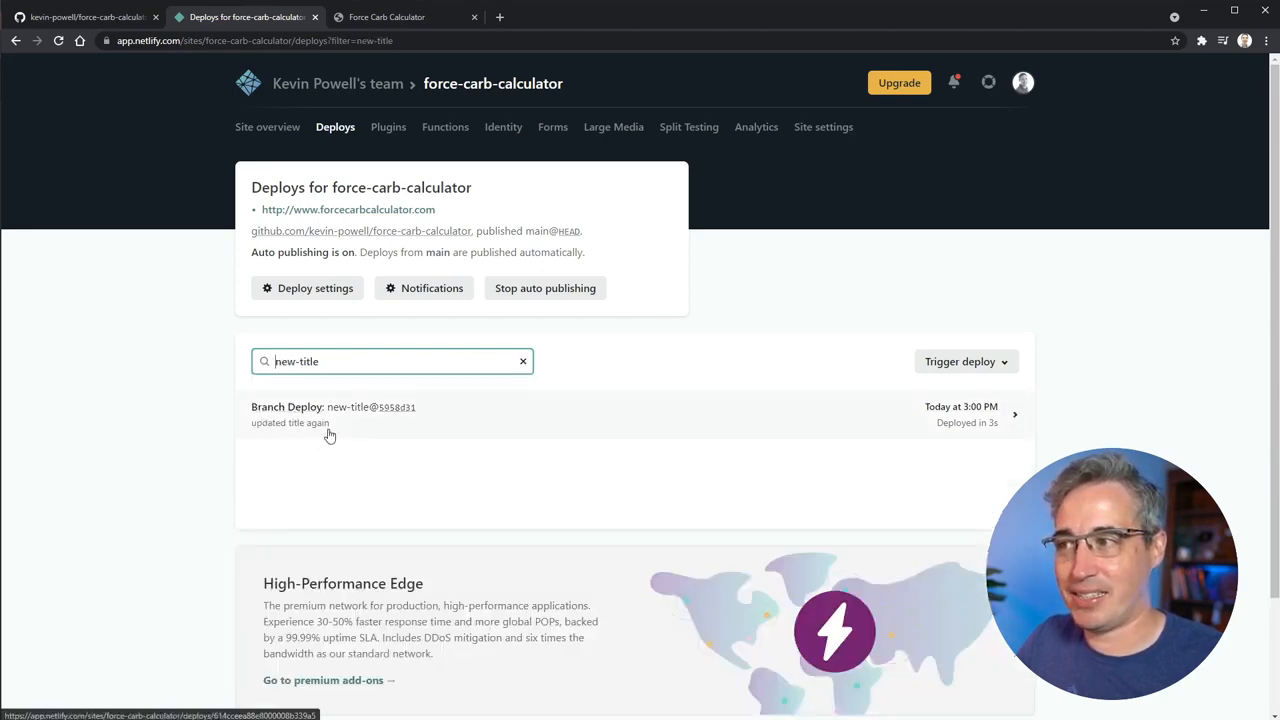
- Open the "updated title again" branch deploy from new-title, launch its preview, and examine the preview's web address
click(451, 414)
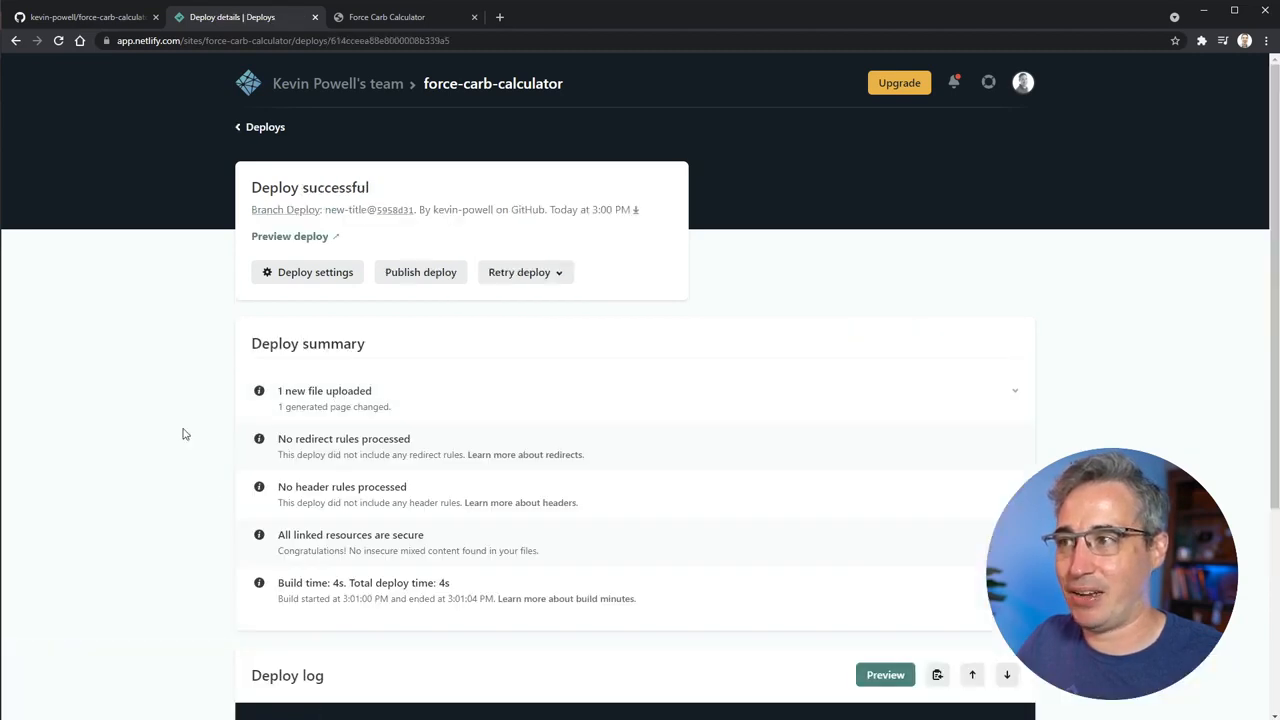
click(306, 236)
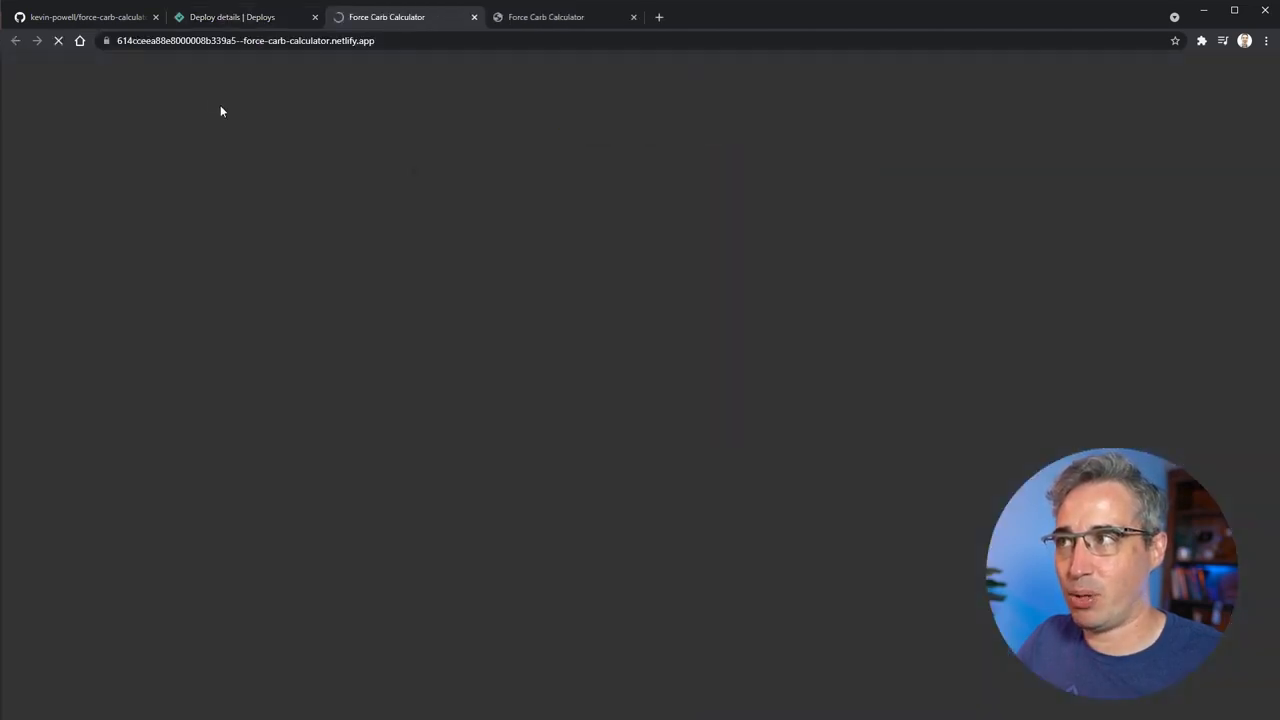
drag(149, 40, 372, 40)
click(217, 40)
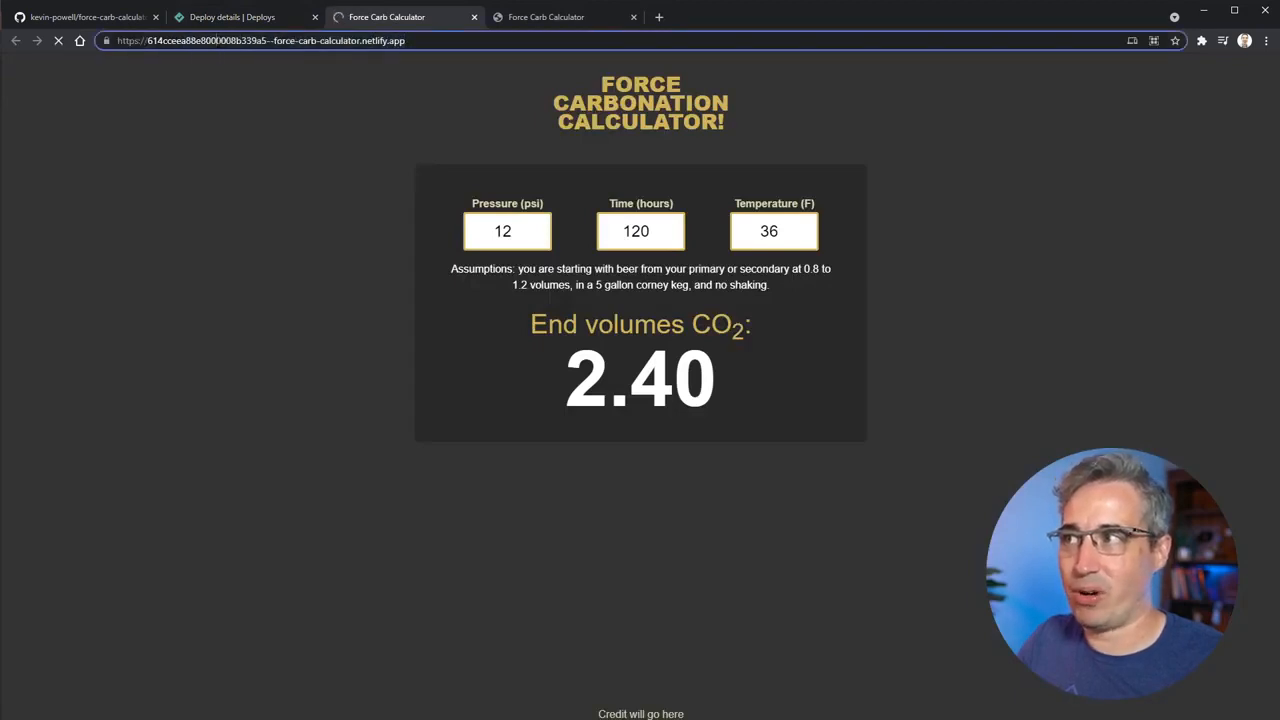
drag(180, 40, 321, 42)
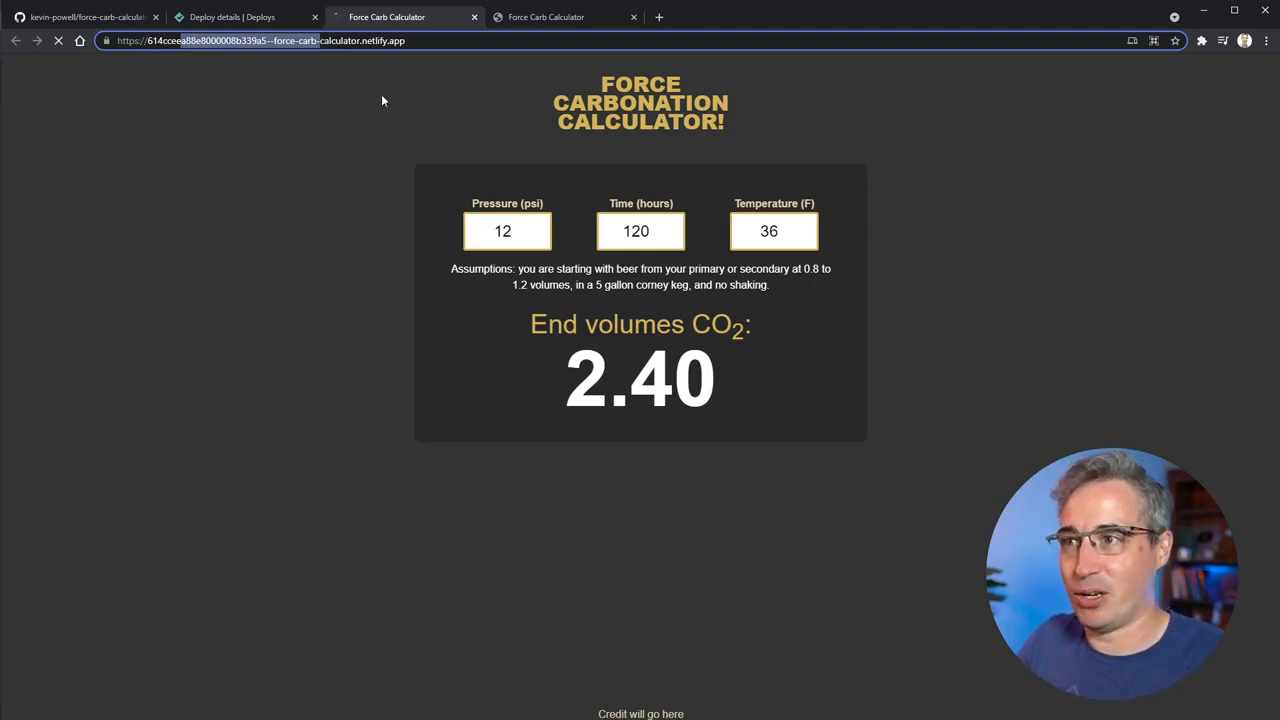
- Check the end of the preview page's heading for the exclamation mark, and return to the branch deploy's details in Netlify
drag(716, 122, 729, 122)
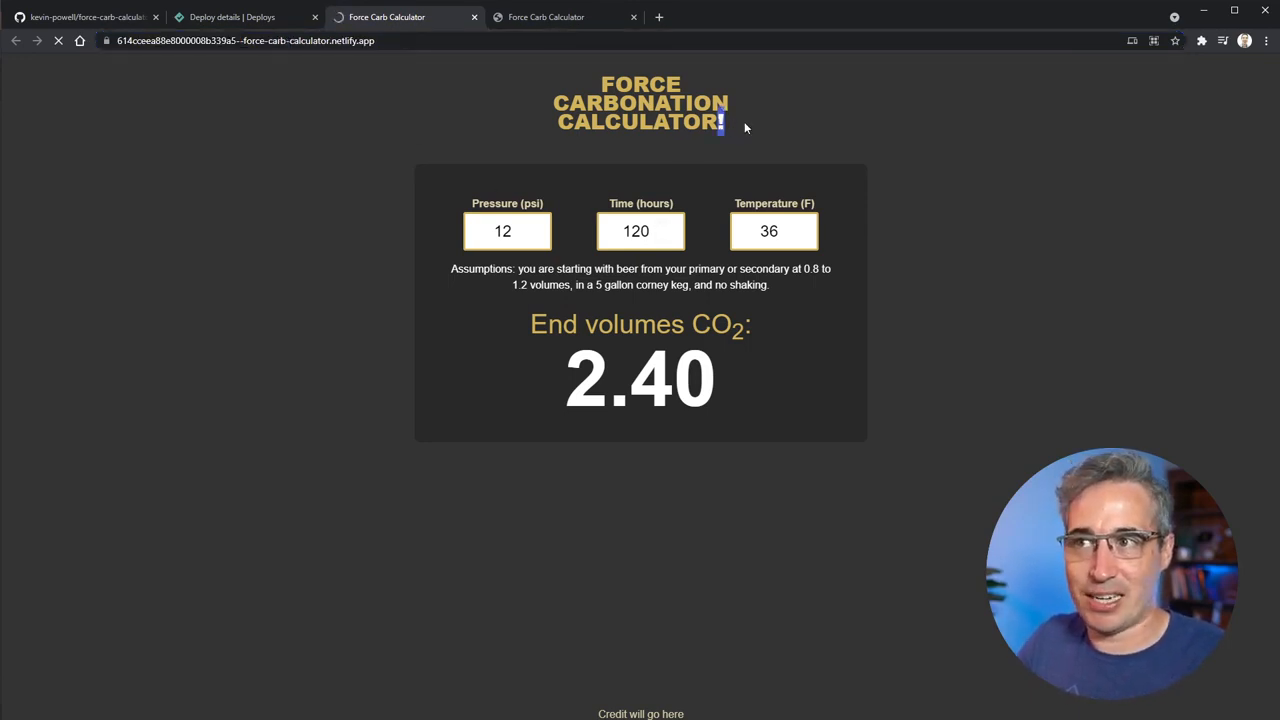
click(738, 118)
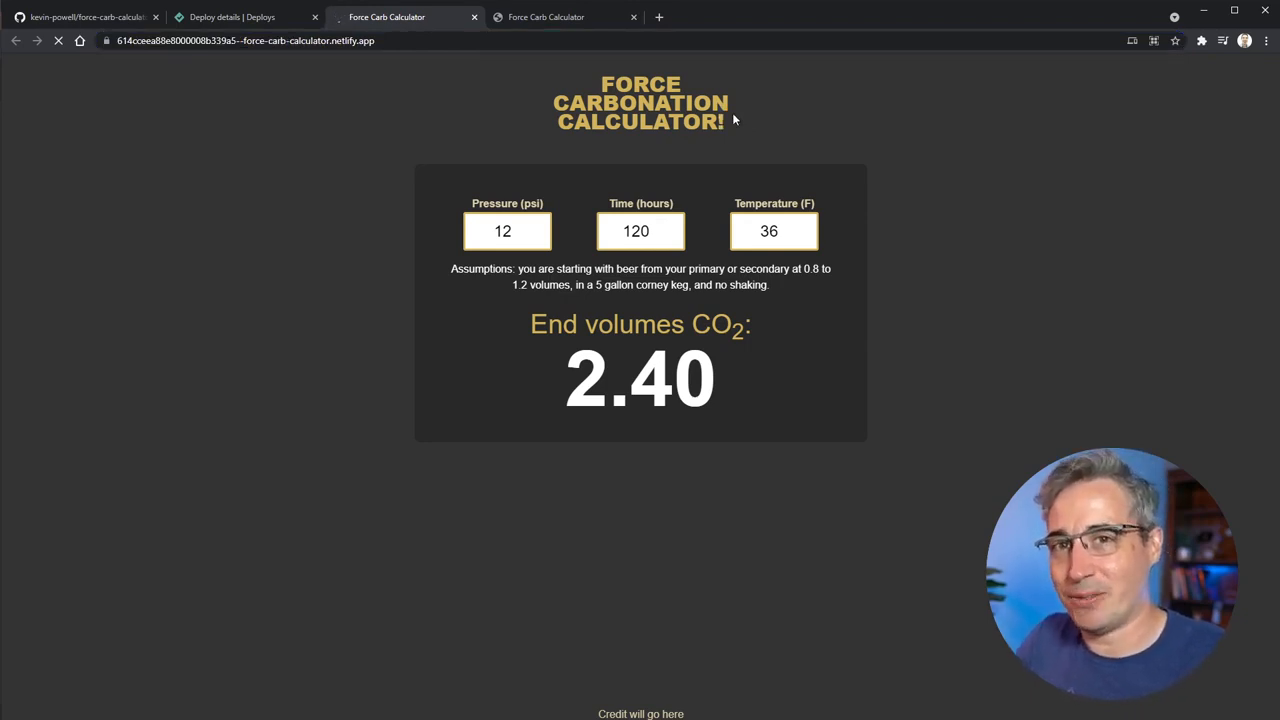
click(235, 17)
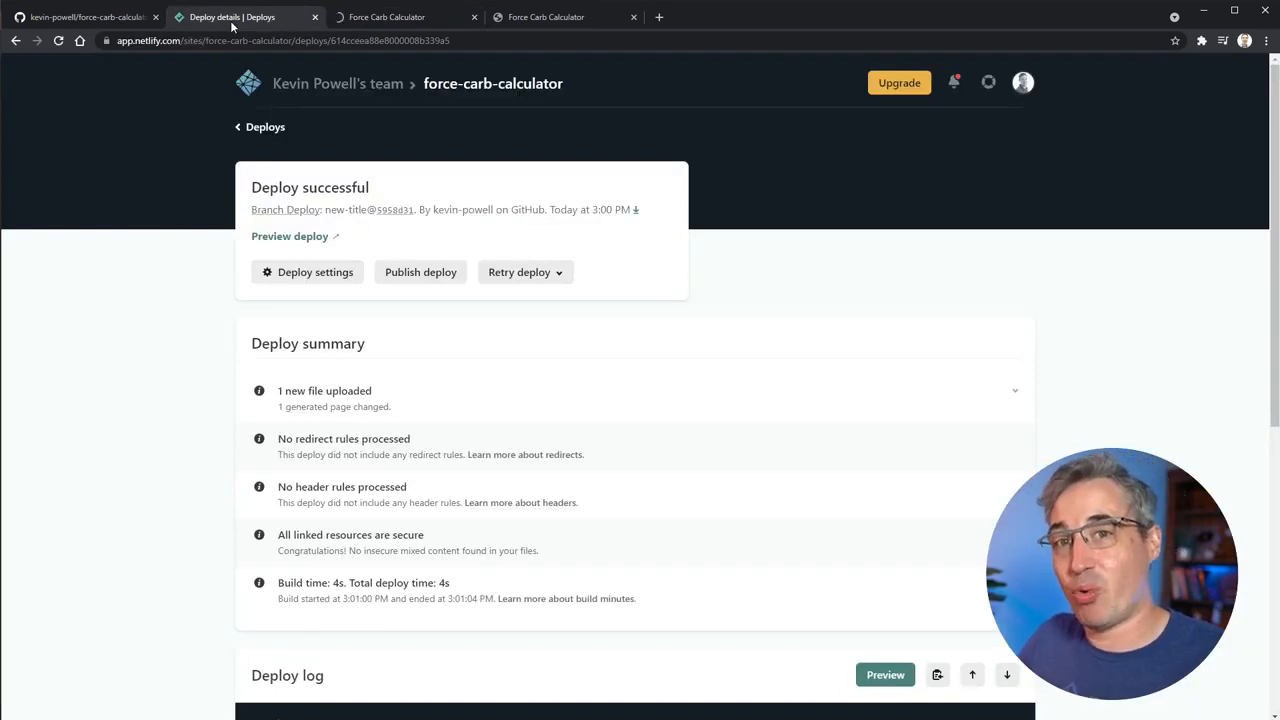